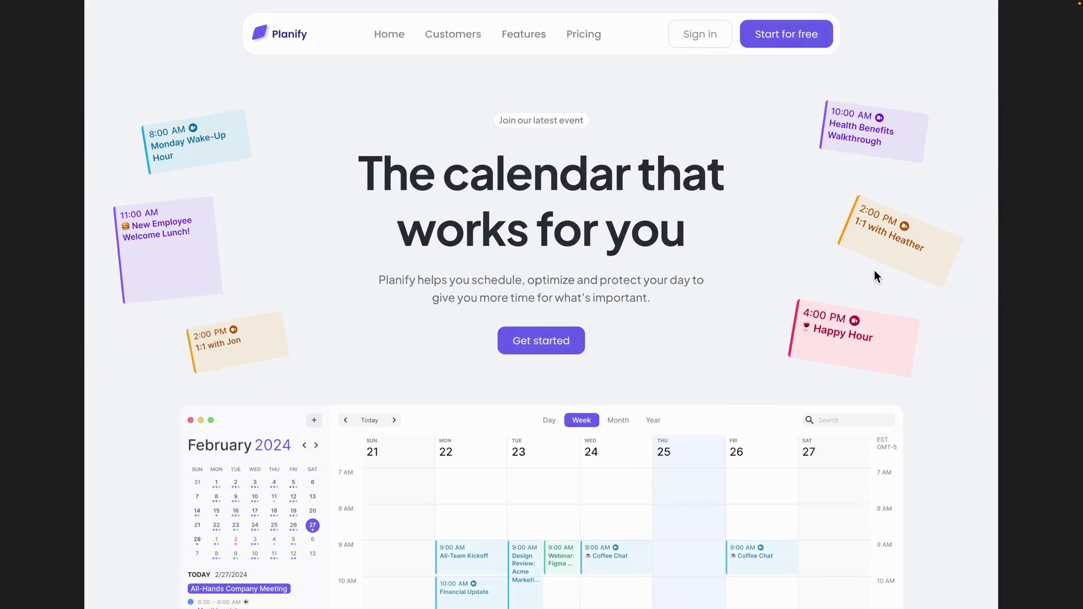
# - Expand the Hero Section layer in the Scroll Animation file's Layers panel
pyautogui.scroll(-5, 806, 432)
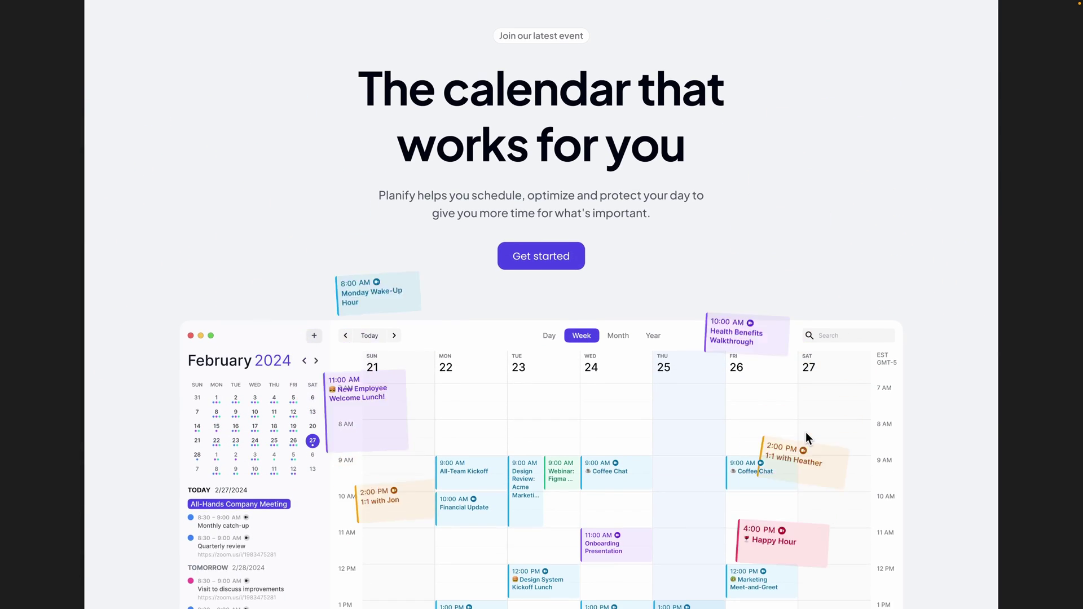
pyautogui.scroll(-10, 626, 321)
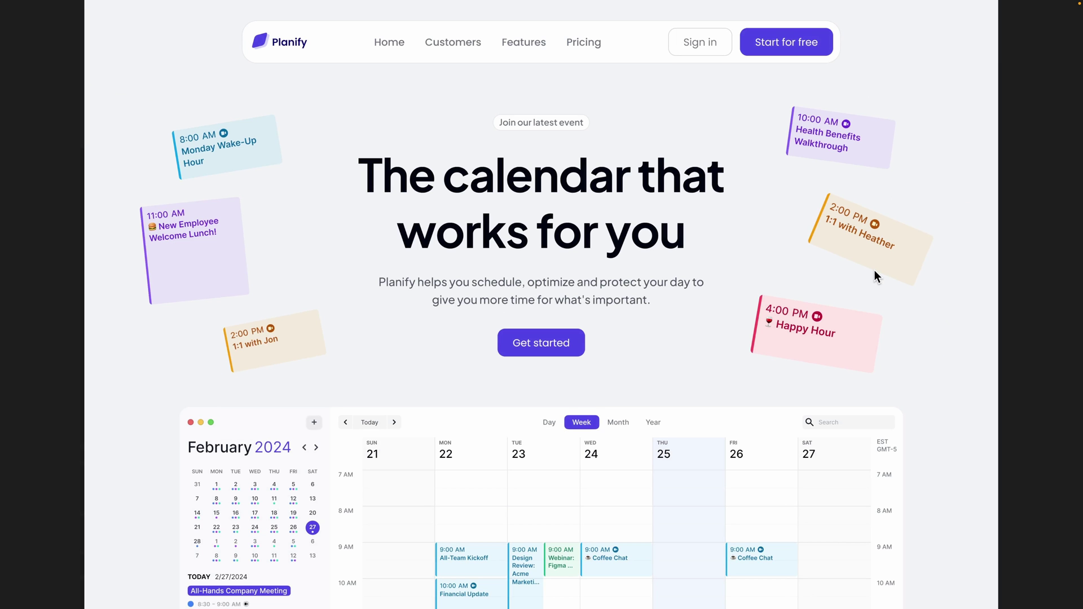
pyautogui.scroll(-2, 807, 434)
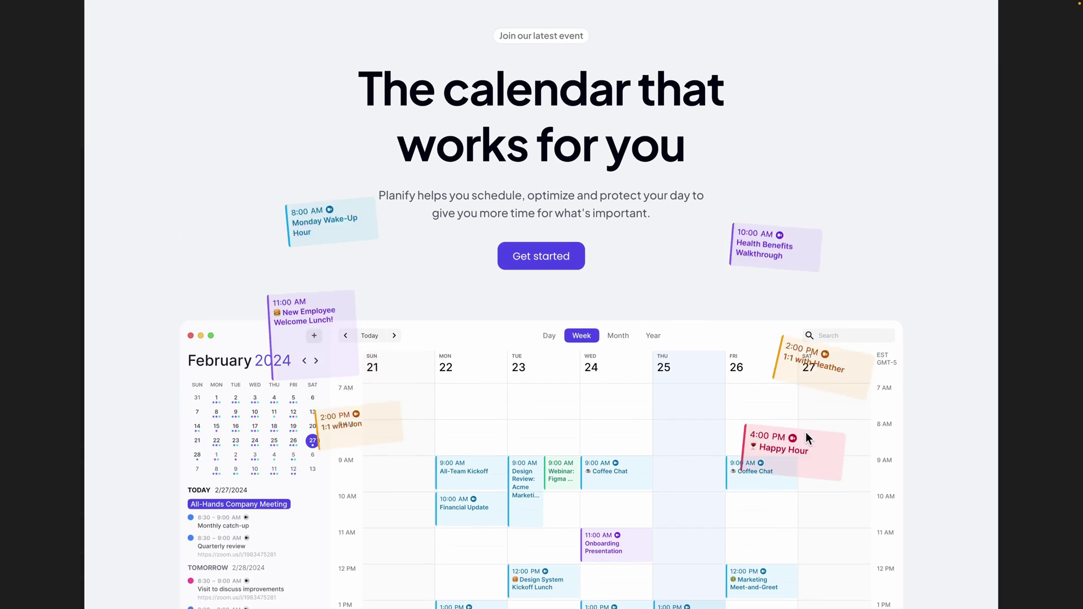
pyautogui.scroll(-4, 806, 434)
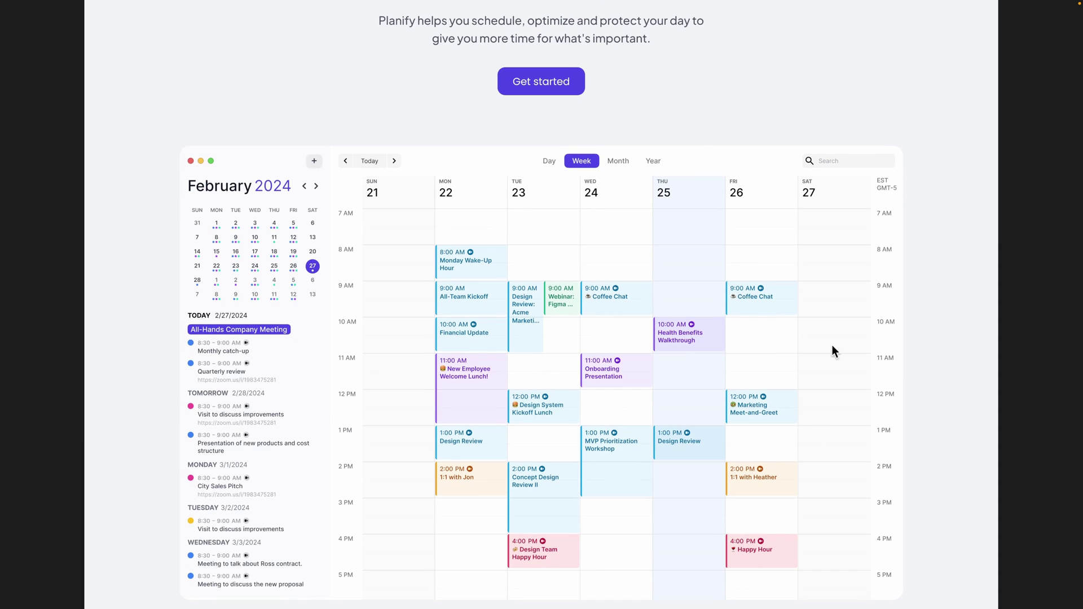
pyautogui.scroll(-7, 628, 304)
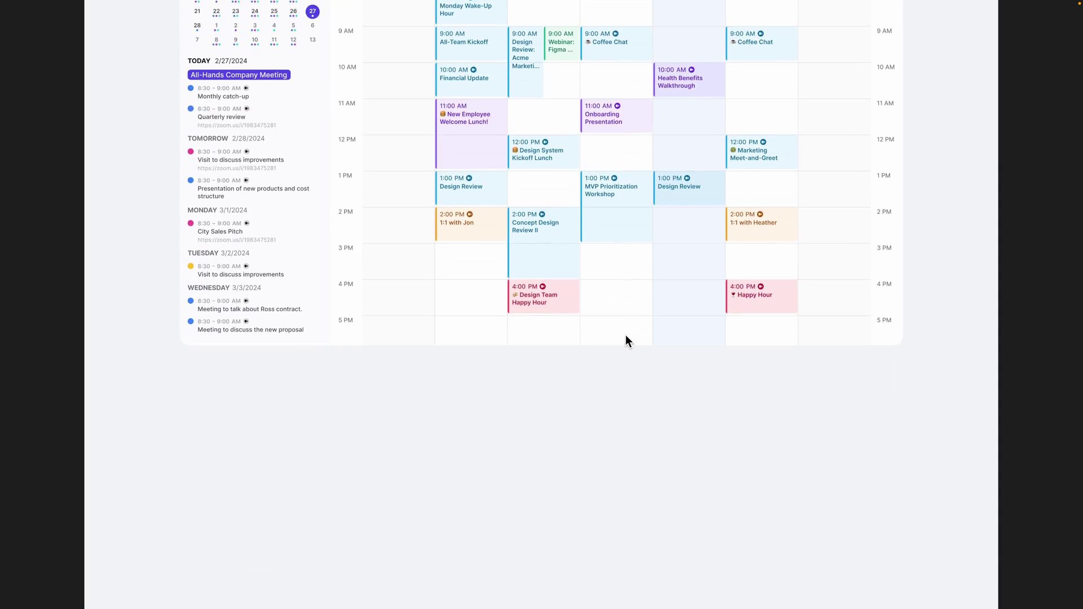
pyautogui.scroll(-7, 626, 335)
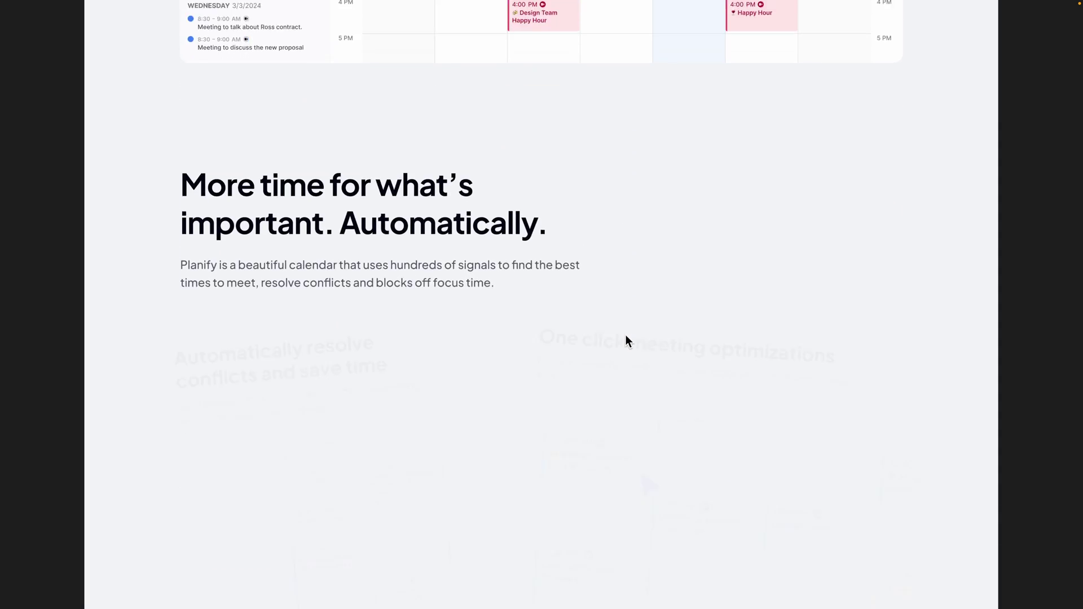
pyautogui.scroll(-5, 625, 334)
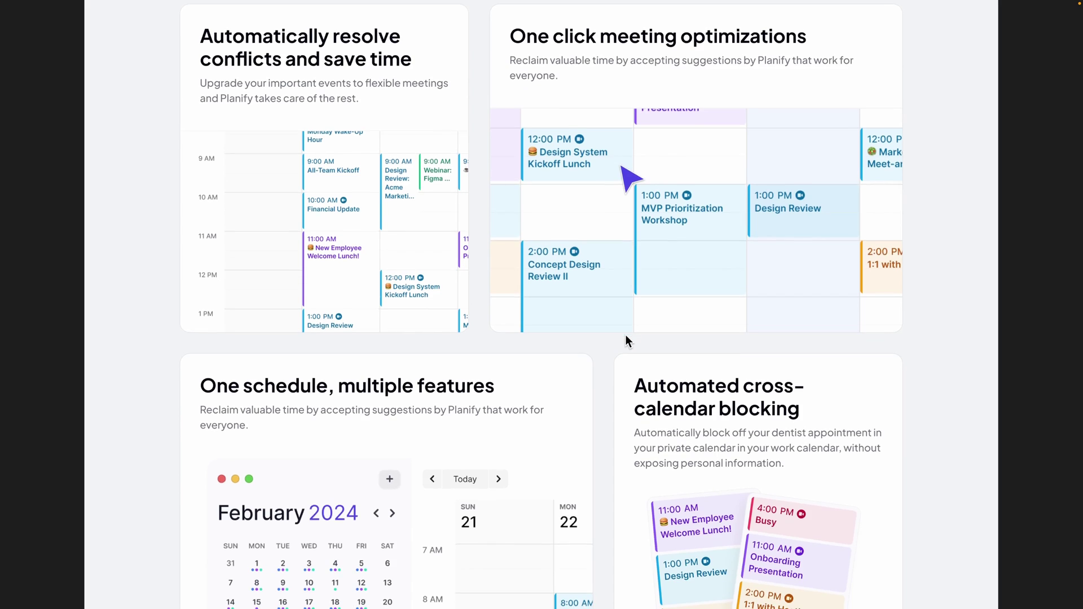
pyautogui.scroll(2, 625, 334)
pyautogui.scroll(20, 625, 334)
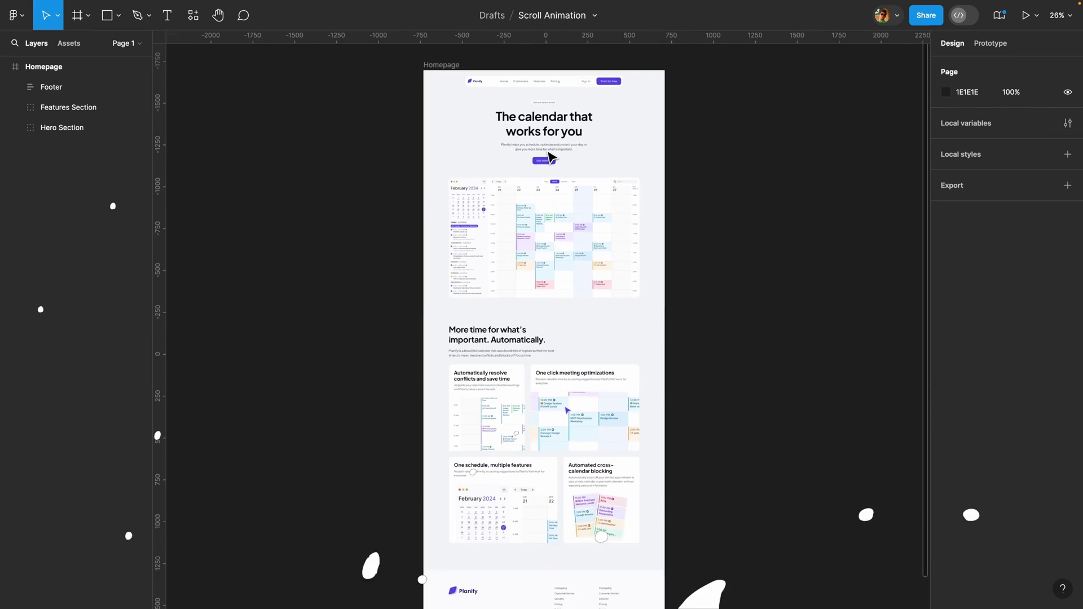
pyautogui.scroll(1, 550, 157)
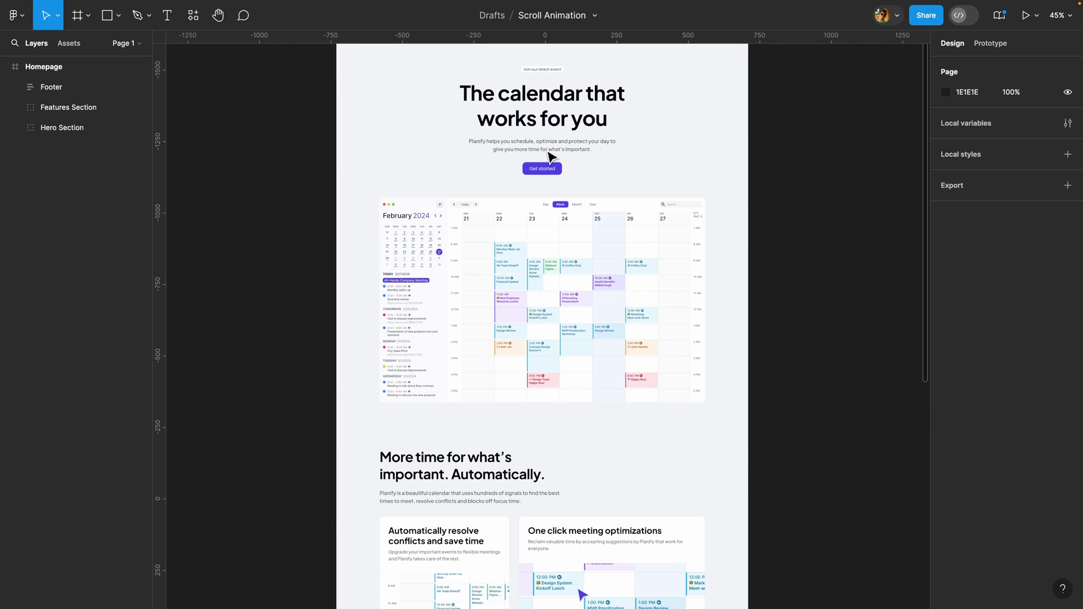
pyautogui.scroll(2, 273, 206)
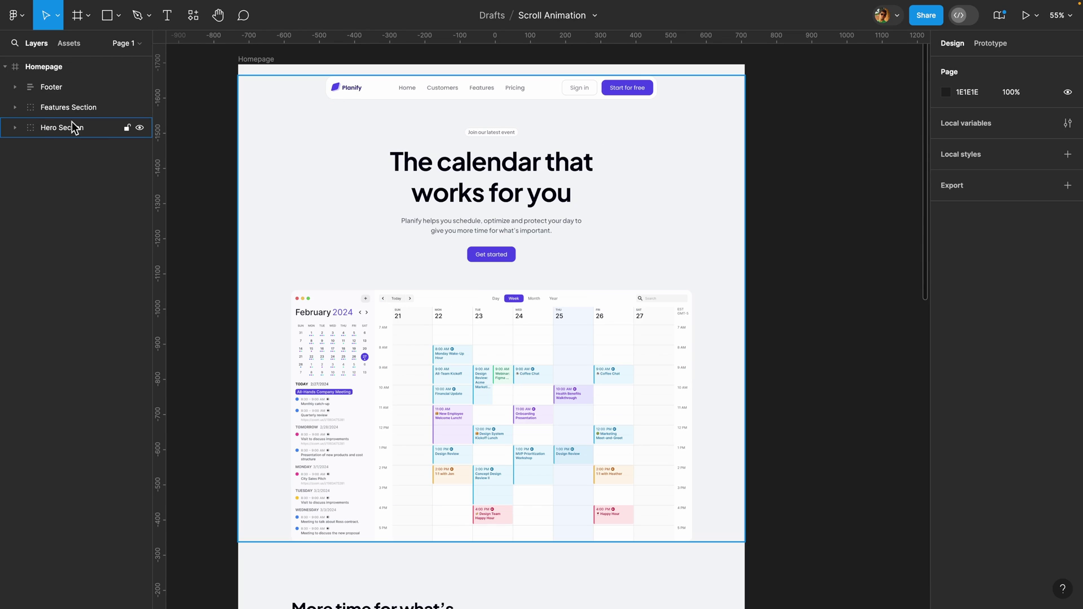
pyautogui.click(18, 129)
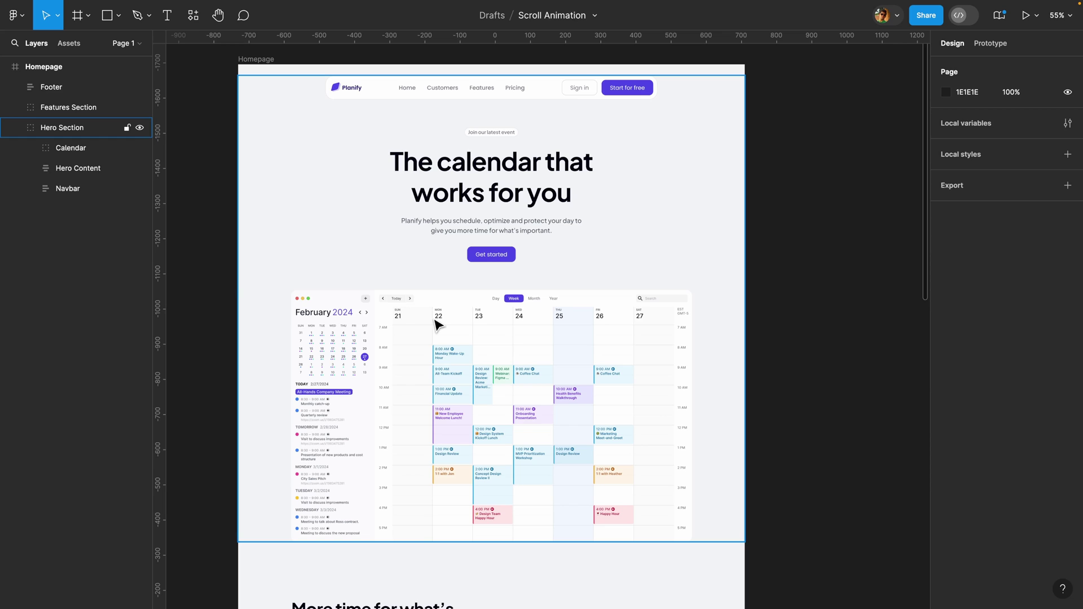
# - Select the Calendar group and expand it to reveal its Event layers
pyautogui.click(439, 326)
pyautogui.click(31, 148)
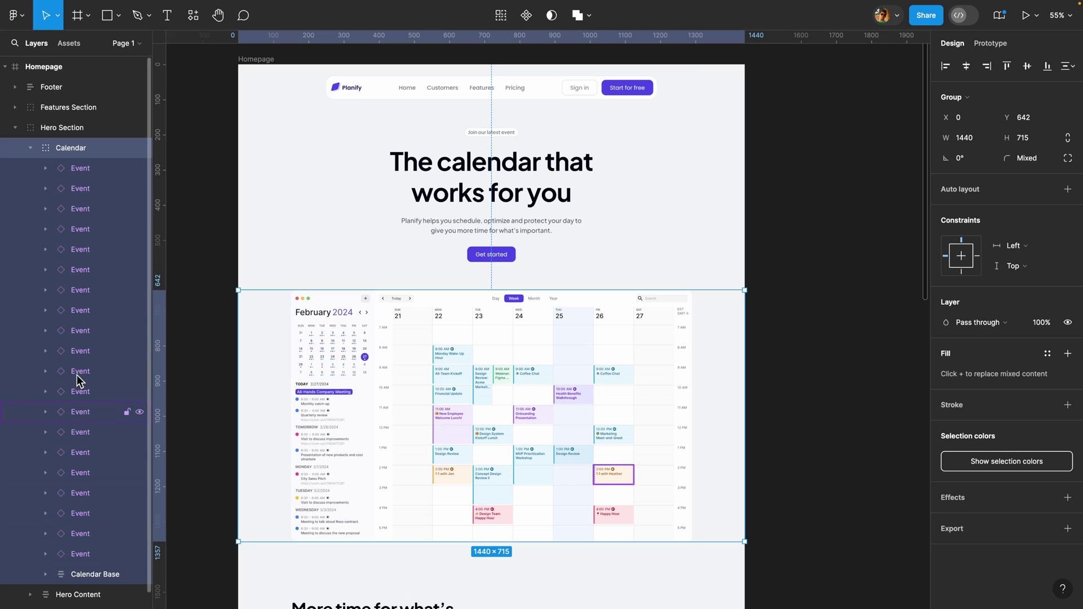
pyautogui.scroll(2, 477, 412)
pyautogui.scroll(1, 477, 412)
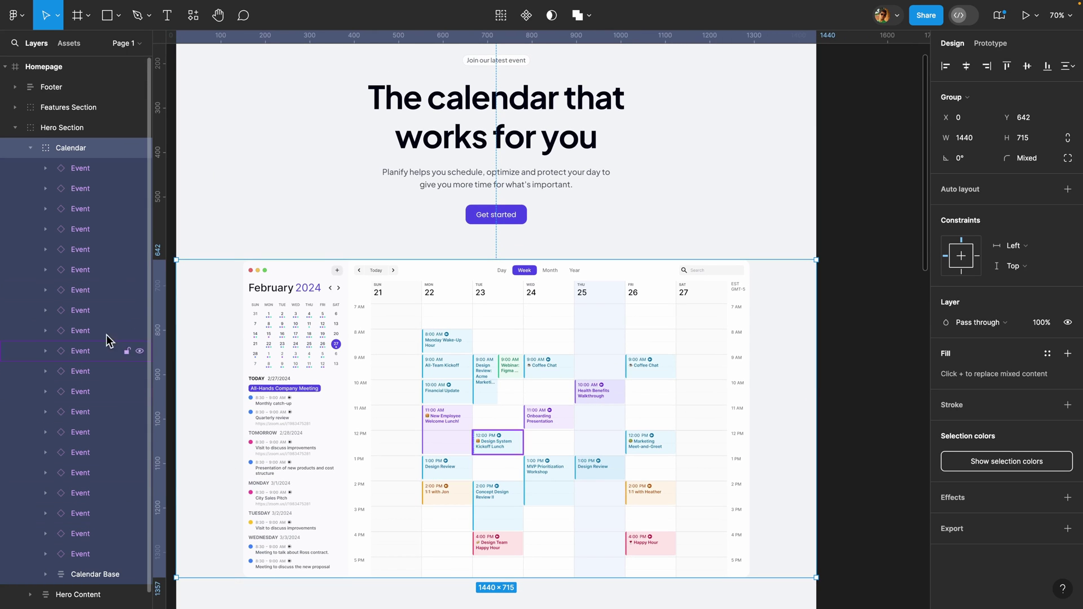
pyautogui.scroll(-1, 209, 393)
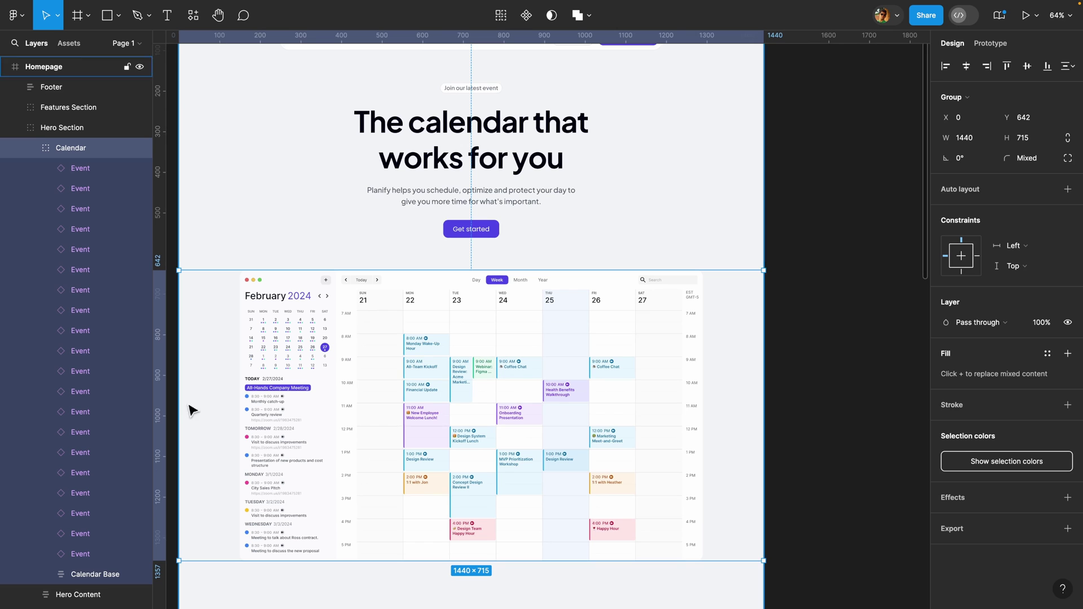
# - Batch-rename all twenty Event layers to Event 01 through Event 20 using '$& $nn'
pyautogui.click(100, 169)
pyautogui.keyDown('shift'); pyautogui.click(94, 553); pyautogui.keyUp('shift')
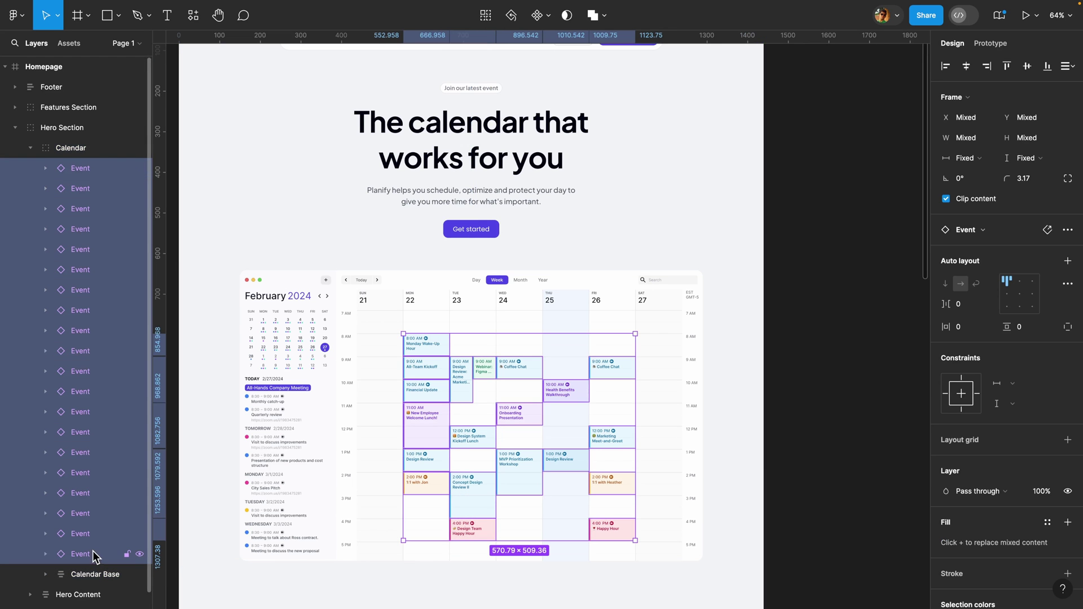
pyautogui.hotkey('ctrl', 'r')
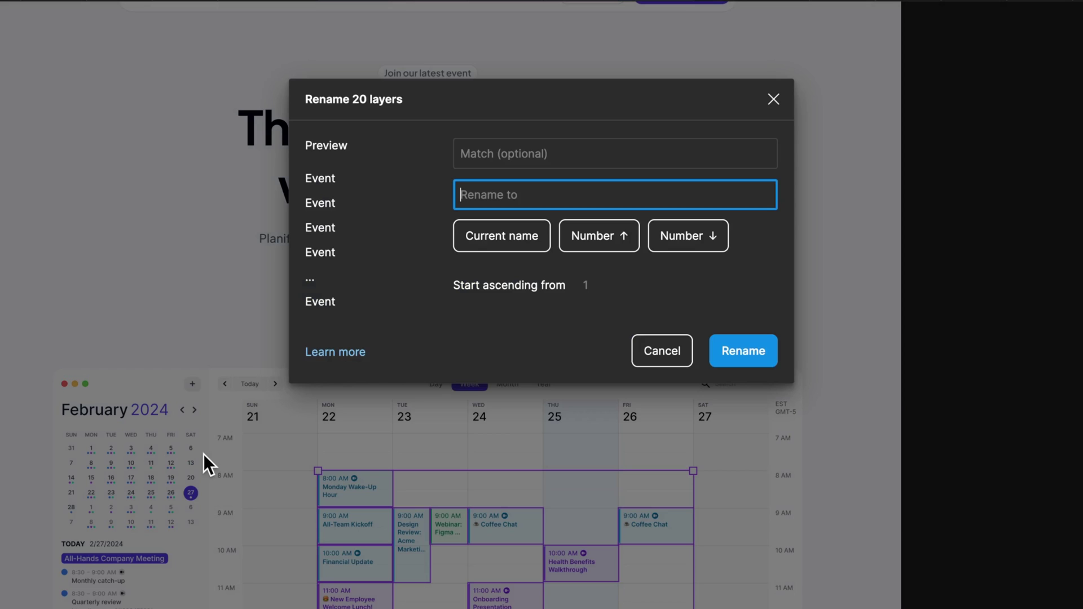
pyautogui.click(502, 242)
pyautogui.click(606, 241)
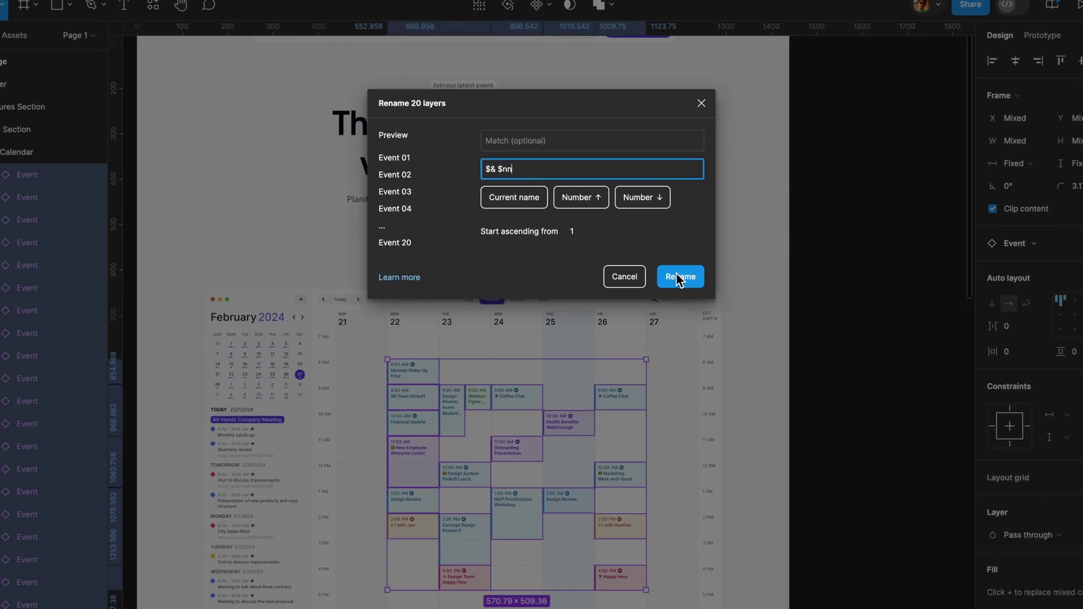
pyautogui.click(744, 351)
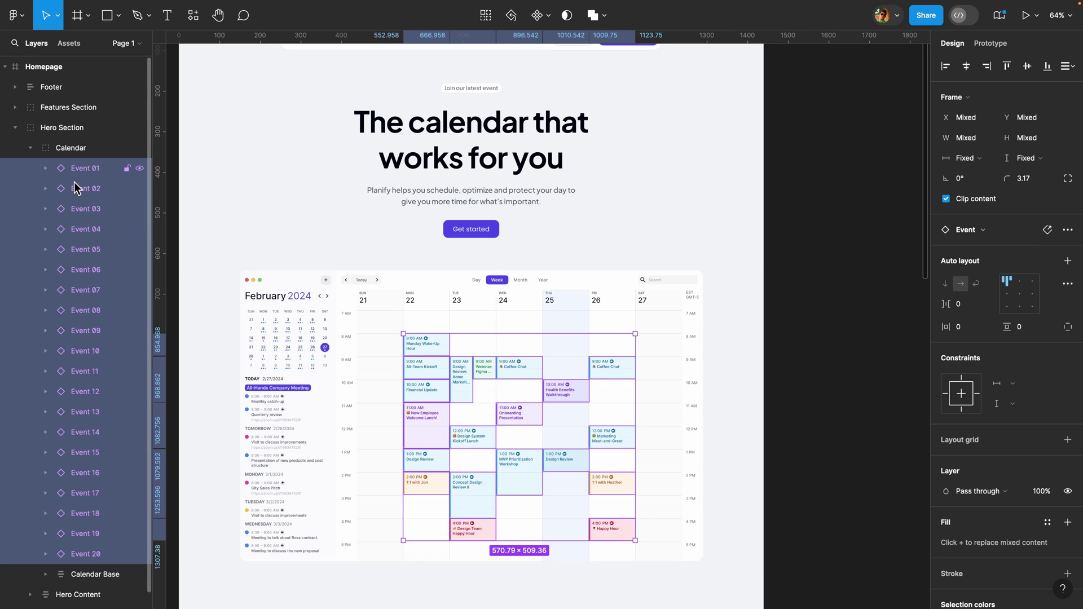
# - Drag Event 01–20 out of Calendar directly into Hero Section, then deselect them
pyautogui.moveTo(65, 161); pyautogui.dragTo(83, 139)
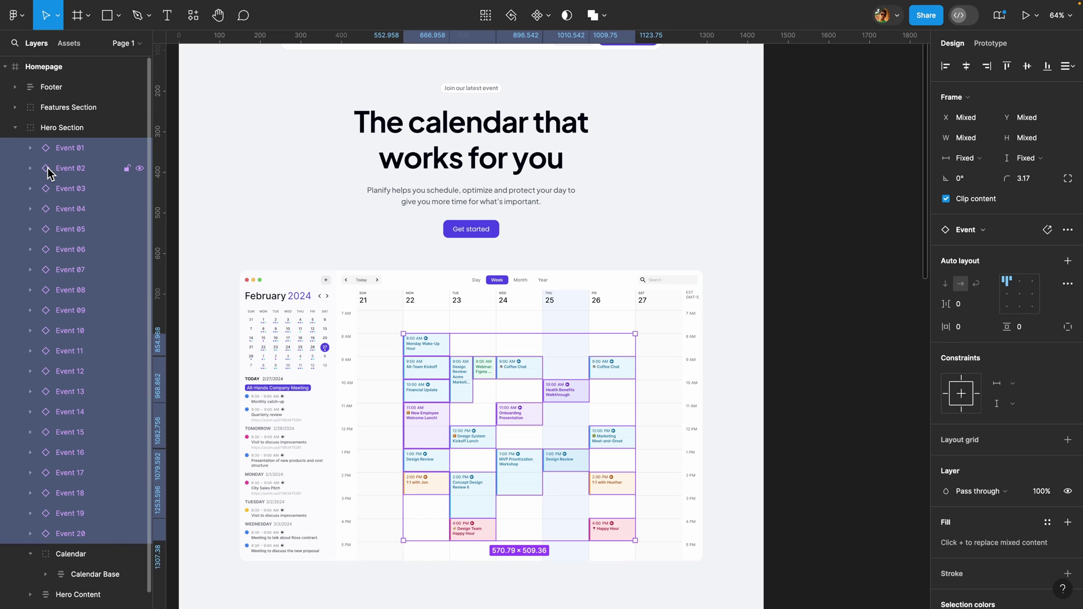
pyautogui.scroll(-5, 300, 239)
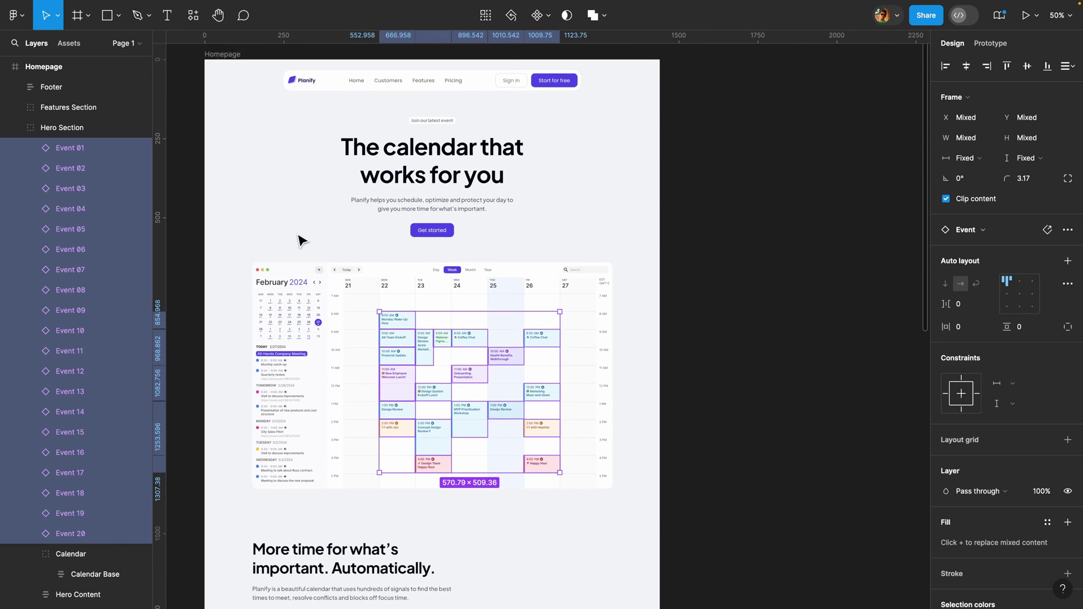
pyautogui.press('Escape')
pyautogui.press('Escape')
pyautogui.press('Escape')
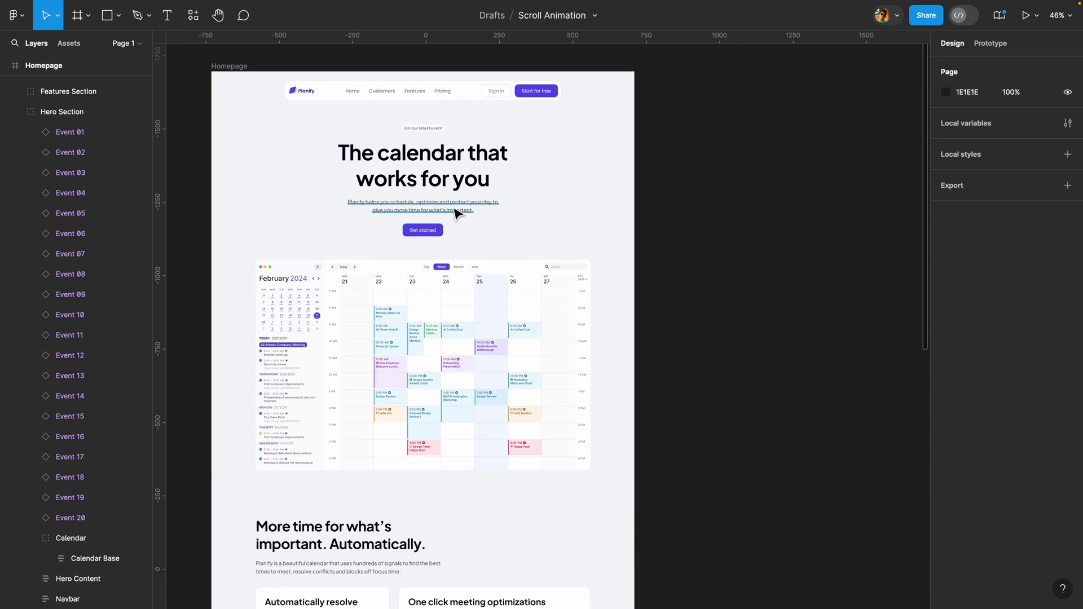
pyautogui.scroll(1, 421, 211)
# - Duplicate the Hero Section group and place the copy right of the Homepage frame
pyautogui.click(16, 113)
pyautogui.click(65, 113)
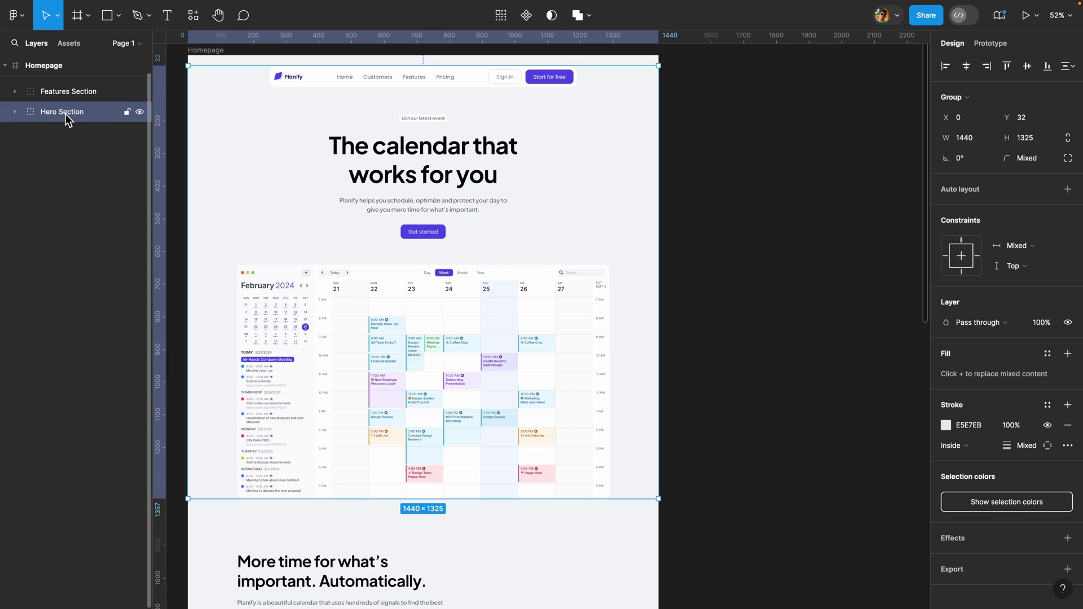
pyautogui.scroll(-4, 718, 227)
pyautogui.hotkey('ctrl', 'd')
pyautogui.moveTo(561, 242); pyautogui.dragTo(818, 242)
pyautogui.hscroll(2, 818, 239)
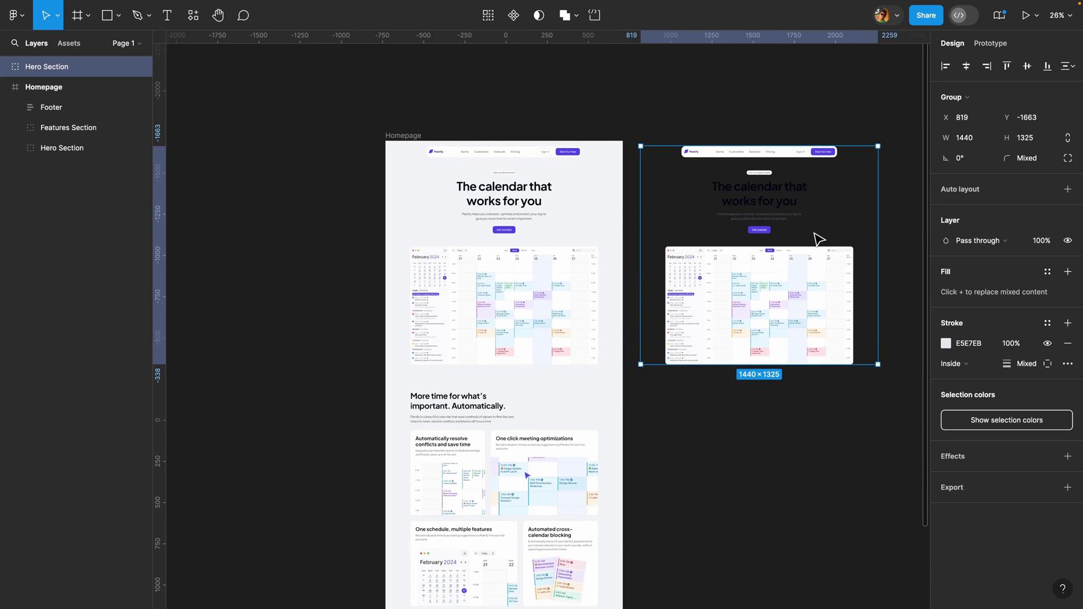
pyautogui.hscroll(4, 819, 239)
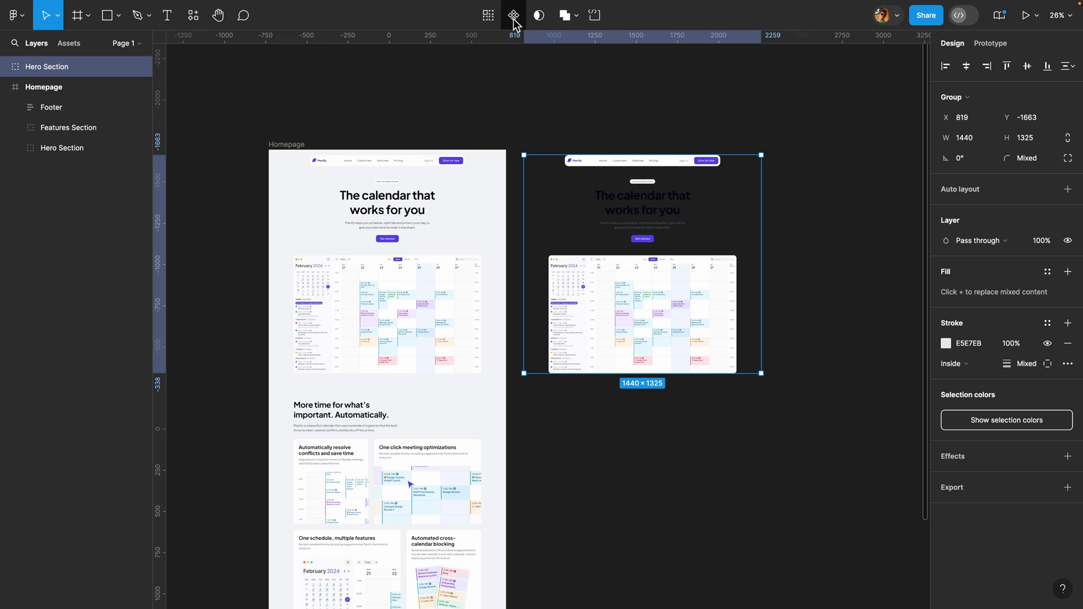
# - Make the Hero Section copy a component and add a second variant, Variant2
pyautogui.click(515, 17)
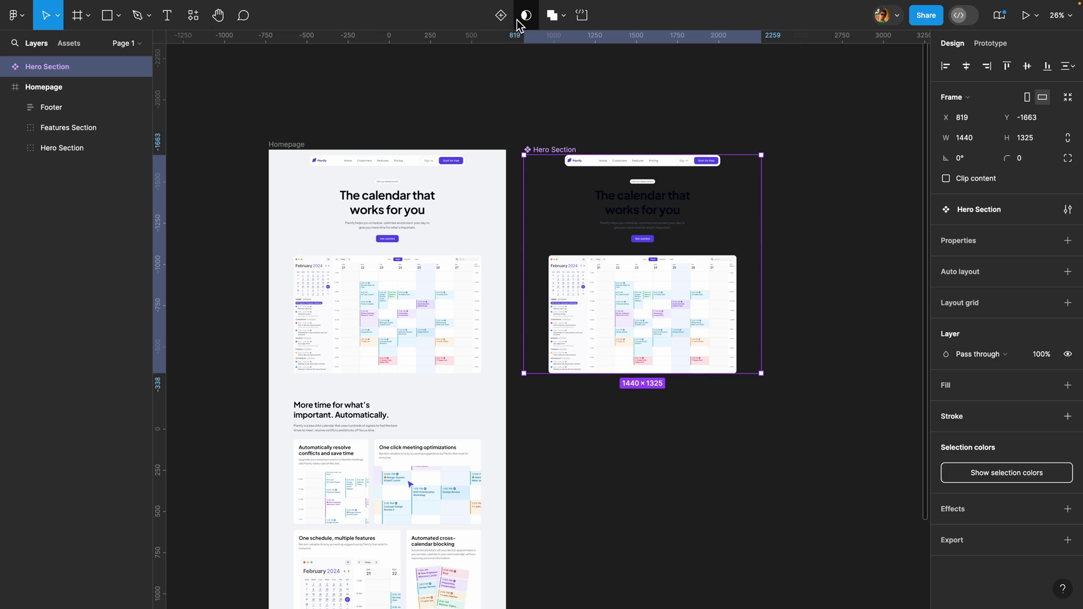
pyautogui.hscroll(5, 689, 164)
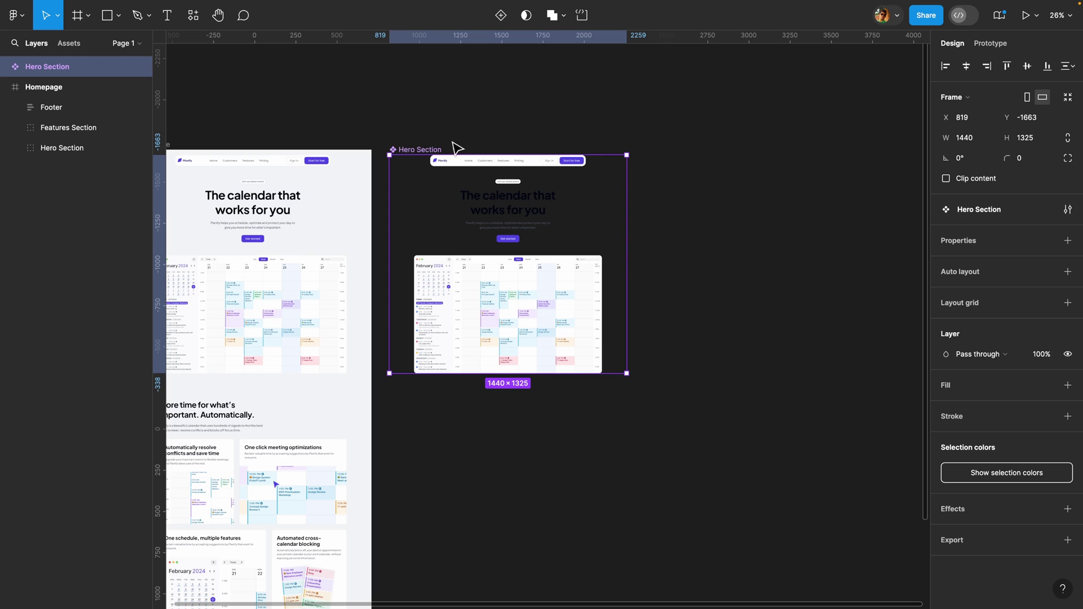
pyautogui.click(502, 20)
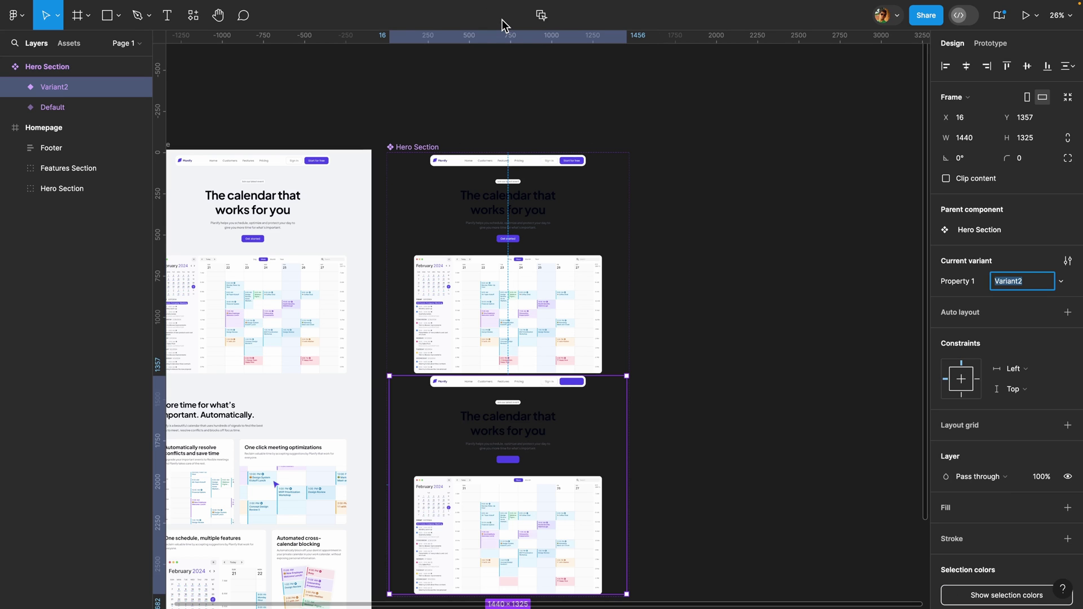
pyautogui.hotkey('shift', '1')
# - Rename the component set's Property 1 to State
pyautogui.click(503, 145)
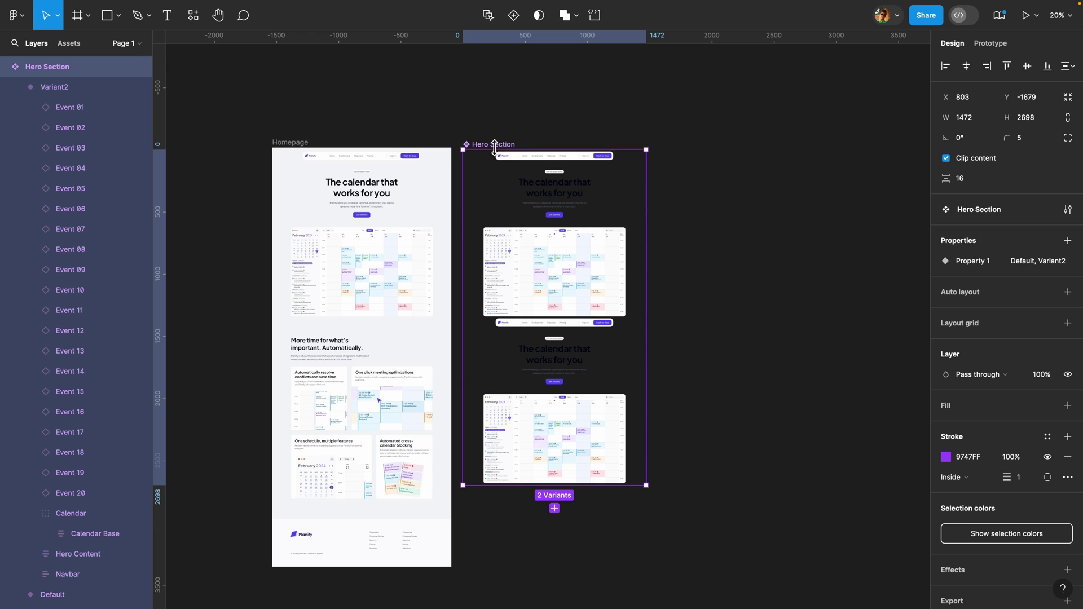
pyautogui.doubleClick(972, 261)
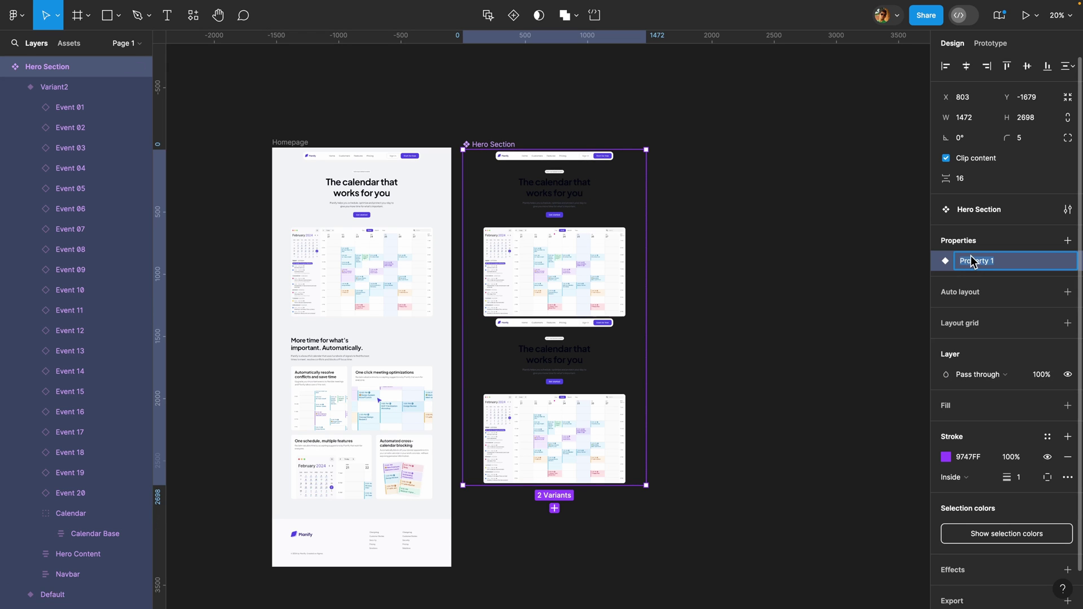
pyautogui.write('S')
pyautogui.press('Return')
pyautogui.hotkey('shift', '2')
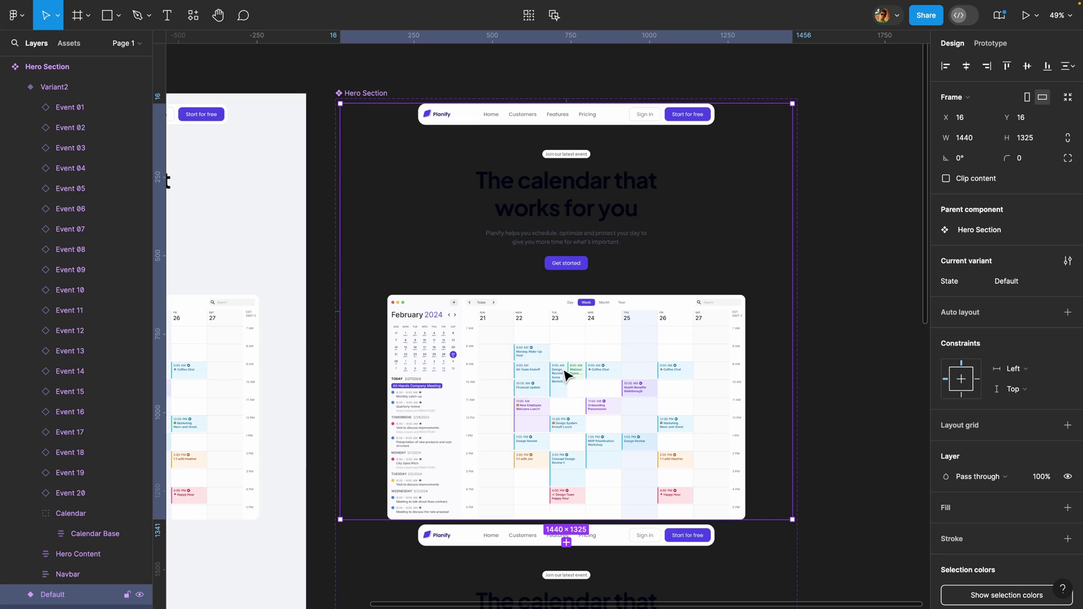
# - Move the Wake-Up Hour card above the headline and scale it to about 1.36x
pyautogui.scroll(2, 566, 373)
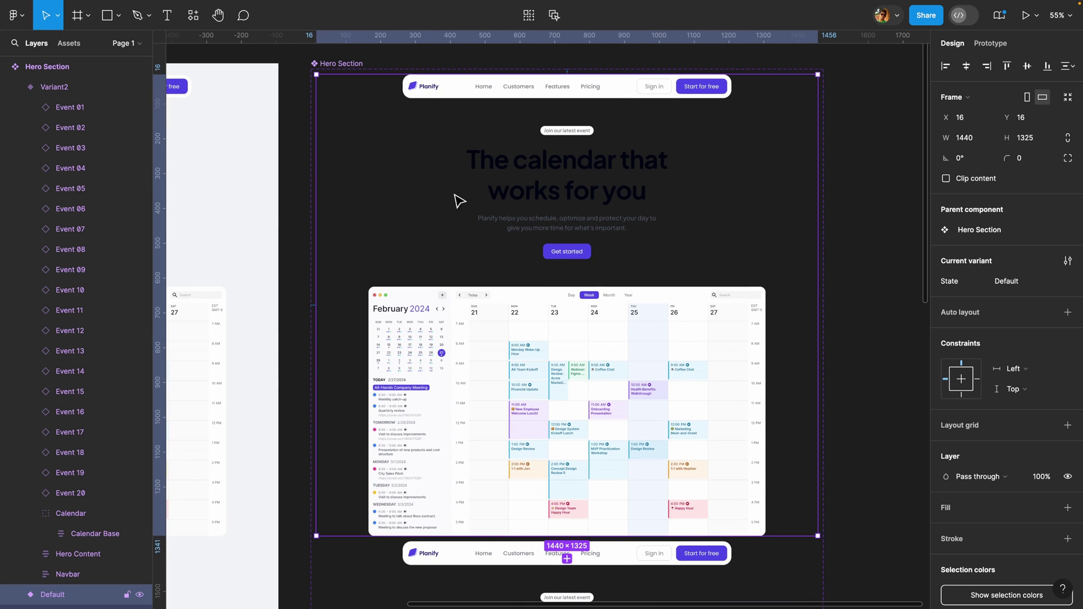
pyautogui.scroll(2, 580, 377)
pyautogui.click(530, 354)
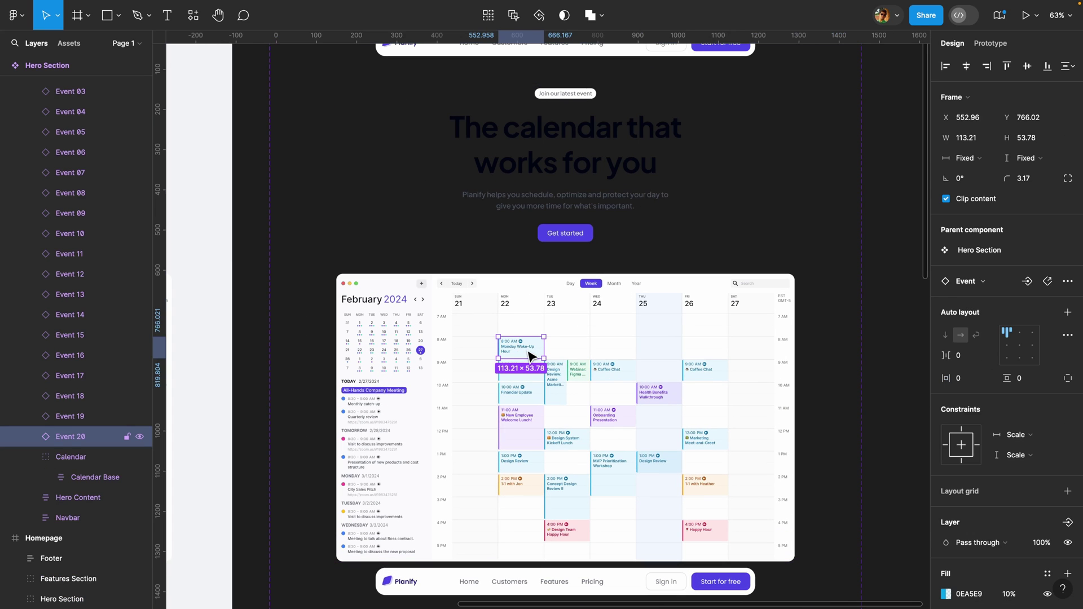
pyautogui.moveTo(389, 185); pyautogui.dragTo(373, 116)
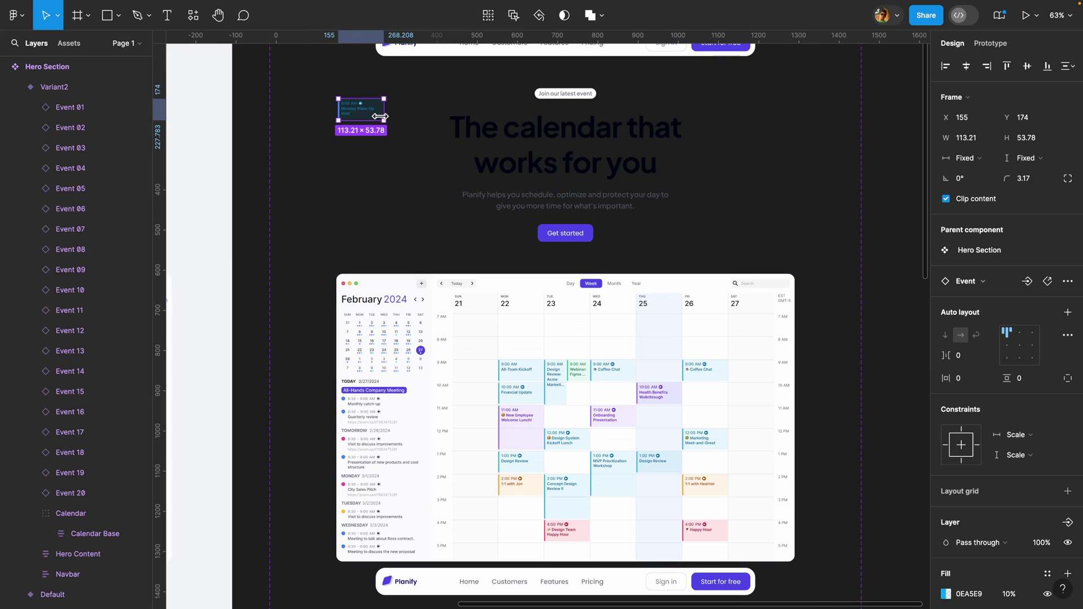
pyautogui.press('k')
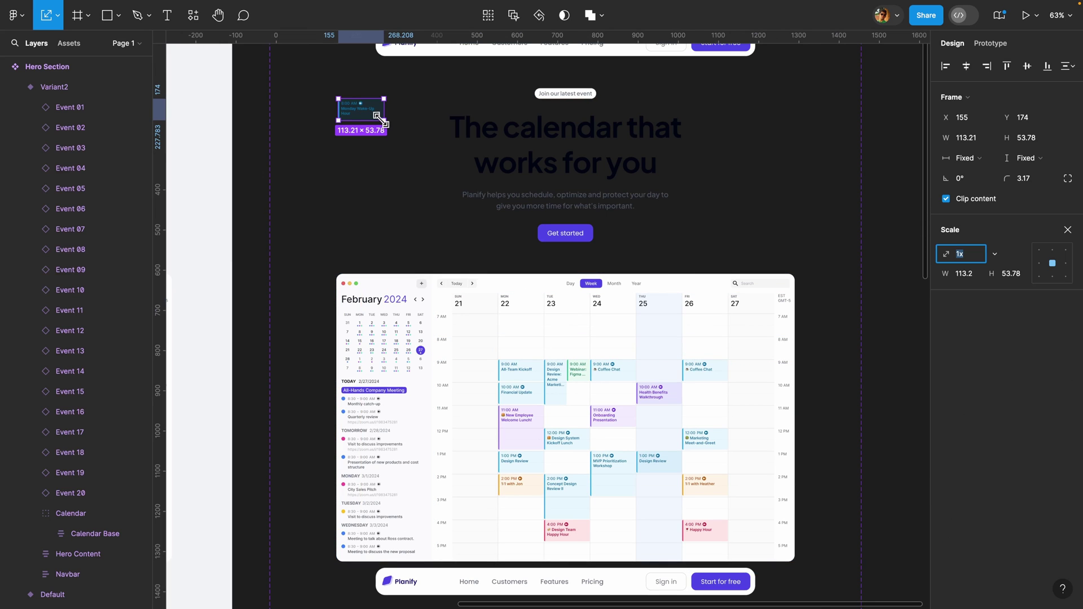
pyautogui.moveTo(383, 120); pyautogui.dragTo(391, 118)
# - Float the Welcome Lunch and 1:1 with Jon cards beside the headline's left side
pyautogui.moveTo(524, 434); pyautogui.dragTo(402, 205)
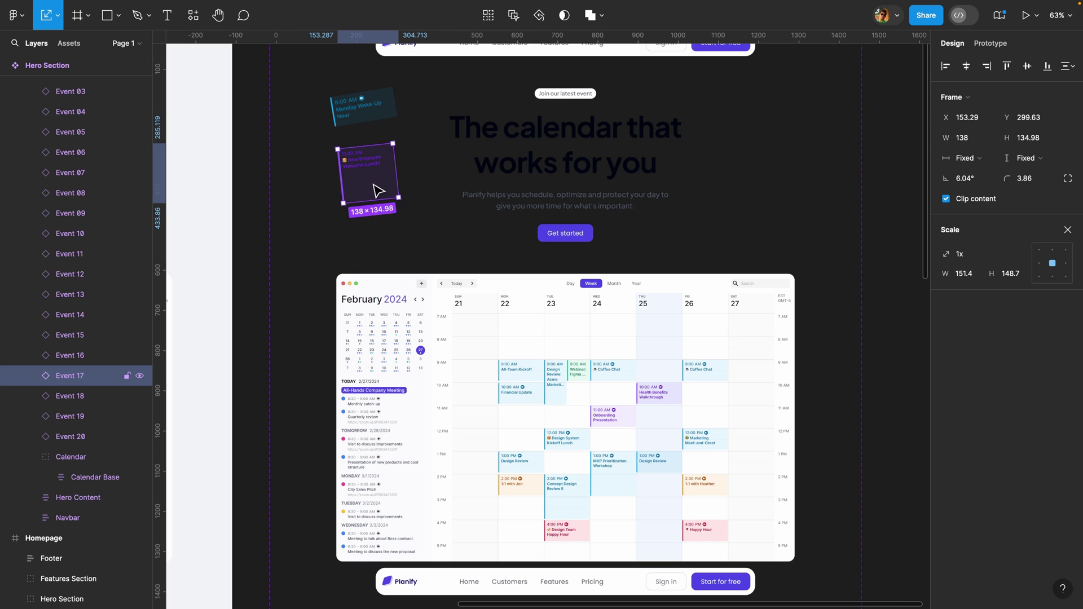
pyautogui.click(522, 486)
pyautogui.moveTo(506, 451); pyautogui.dragTo(409, 241)
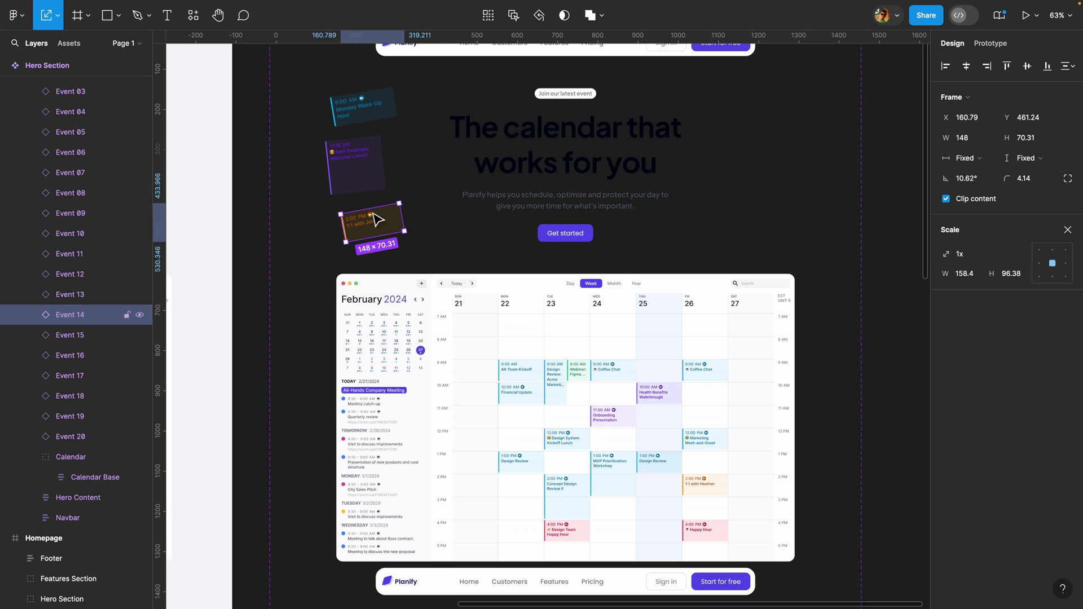
pyautogui.click(363, 170)
pyautogui.moveTo(363, 160); pyautogui.dragTo(359, 164)
pyautogui.moveTo(383, 223); pyautogui.dragTo(394, 226)
# - Drag a fourth event card out of the calendar to the headline's right
pyautogui.hscroll(3, 438, 234)
pyautogui.scroll(-1, 438, 234)
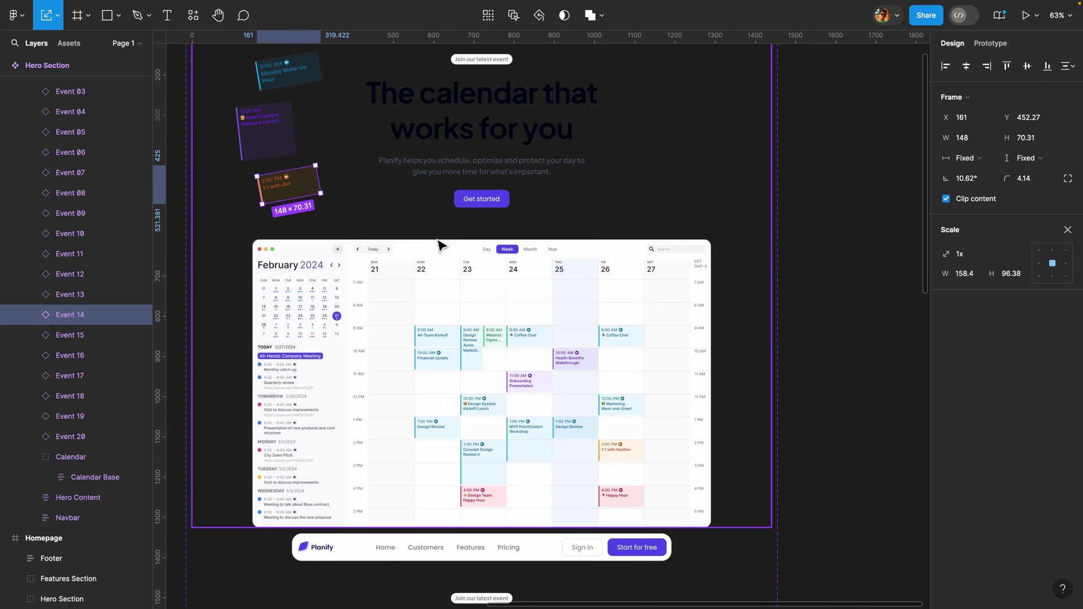
pyautogui.moveTo(571, 363); pyautogui.dragTo(653, 92)
pyautogui.scroll(1, 658, 105)
# - Tilt the Health Benefits card and float Marketing Meet-and-Greet and Happy Hour cards rightward
pyautogui.scroll(1, 659, 110)
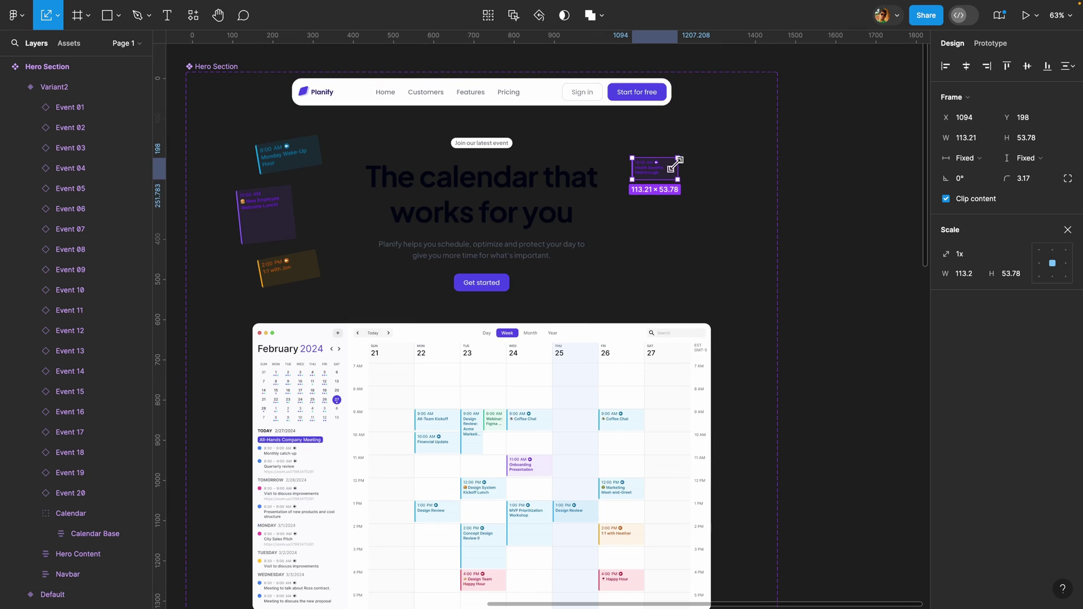
pyautogui.moveTo(678, 179); pyautogui.dragTo(687, 192)
pyautogui.scroll(-1, 618, 471)
pyautogui.moveTo(617, 472); pyautogui.dragTo(701, 216)
pyautogui.hotkey('ctrl', 'z')
pyautogui.moveTo(617, 551); pyautogui.dragTo(681, 271)
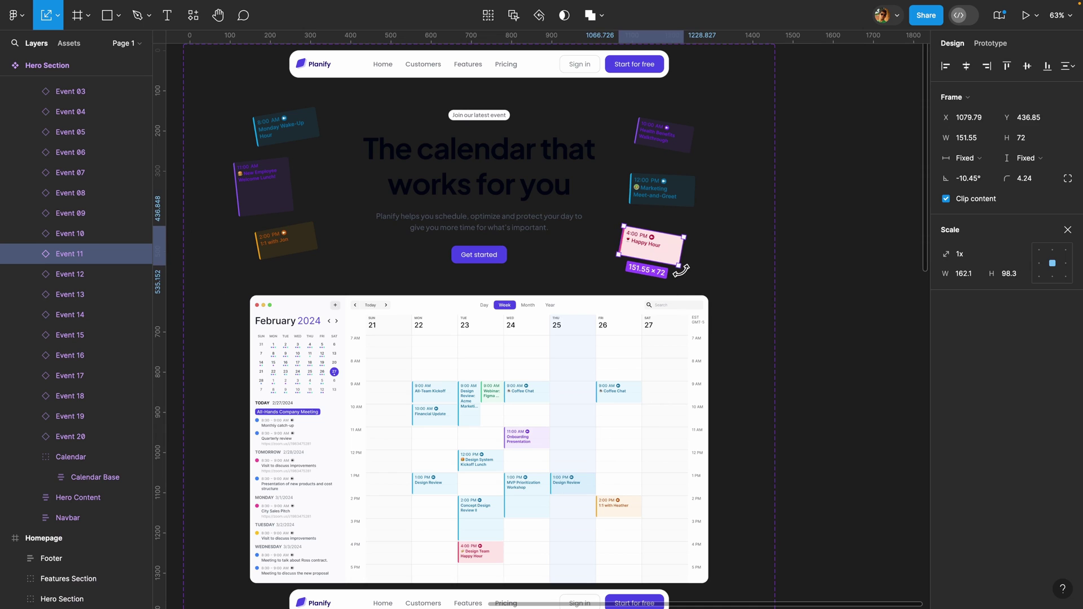
# - Enlarge the 1:1 with Jon card and raise the Marketing card on the right
pyautogui.click(281, 243)
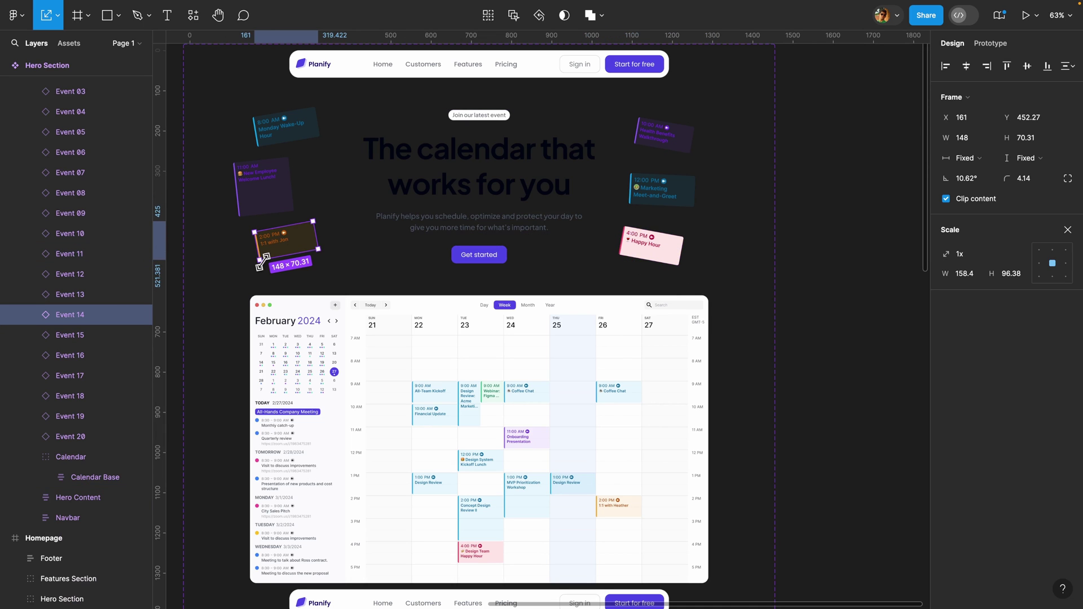
pyautogui.moveTo(256, 267); pyautogui.dragTo(263, 263)
pyautogui.click(680, 137)
pyautogui.moveTo(672, 201); pyautogui.dragTo(677, 189)
pyautogui.click(653, 243)
pyautogui.scroll(2, 653, 242)
pyautogui.hscroll(-1, 653, 242)
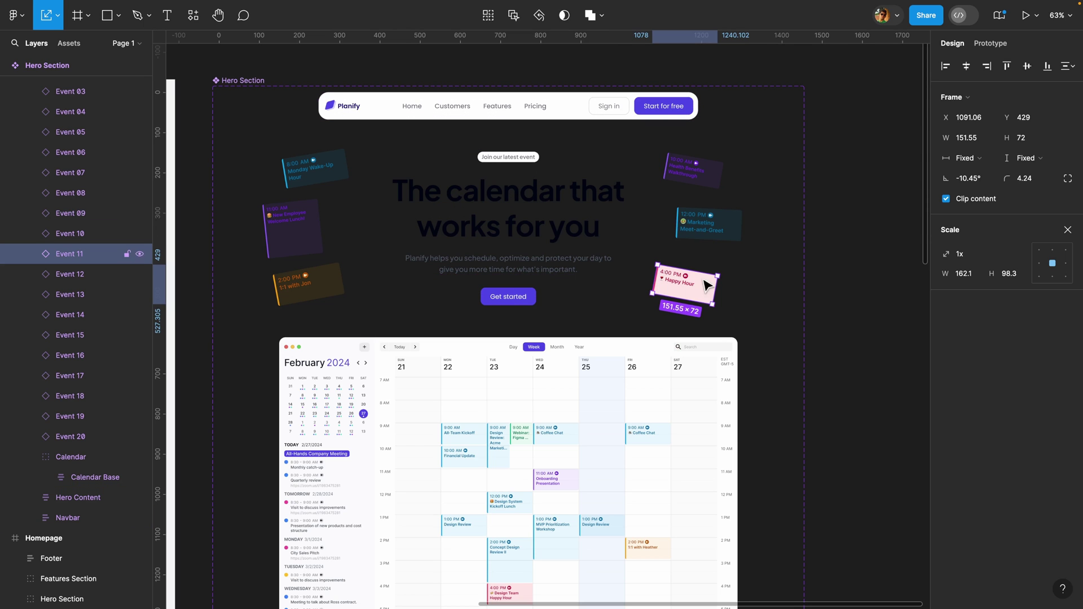
pyautogui.keyDown('shift'); pyautogui.click(719, 236); pyautogui.keyUp('shift')
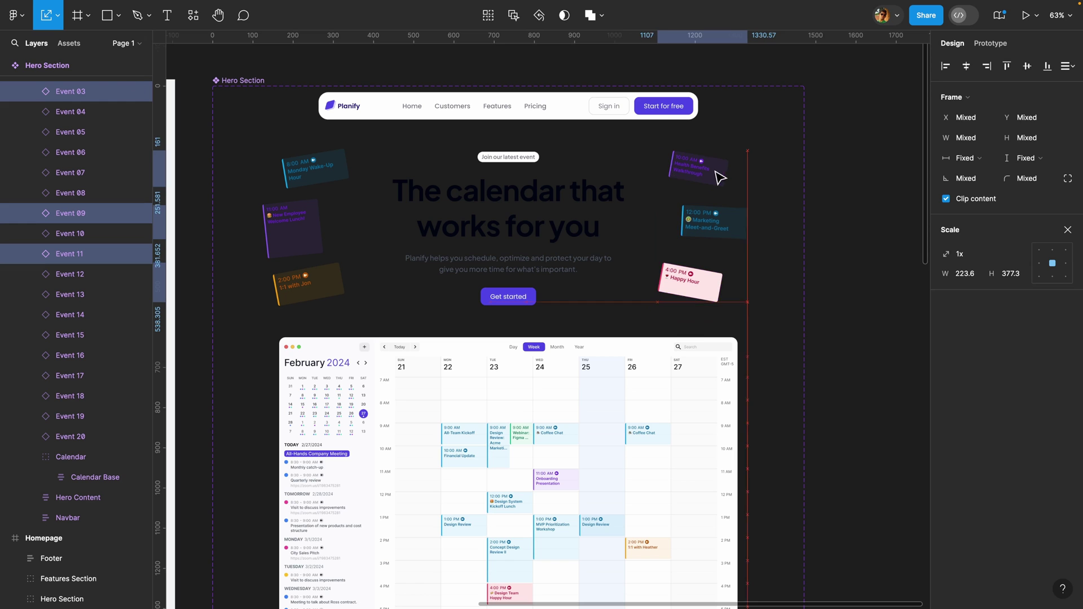
pyautogui.click(715, 236)
# - Make the Hero Section component set taller to fit another variant
pyautogui.scroll(-5, 522, 148)
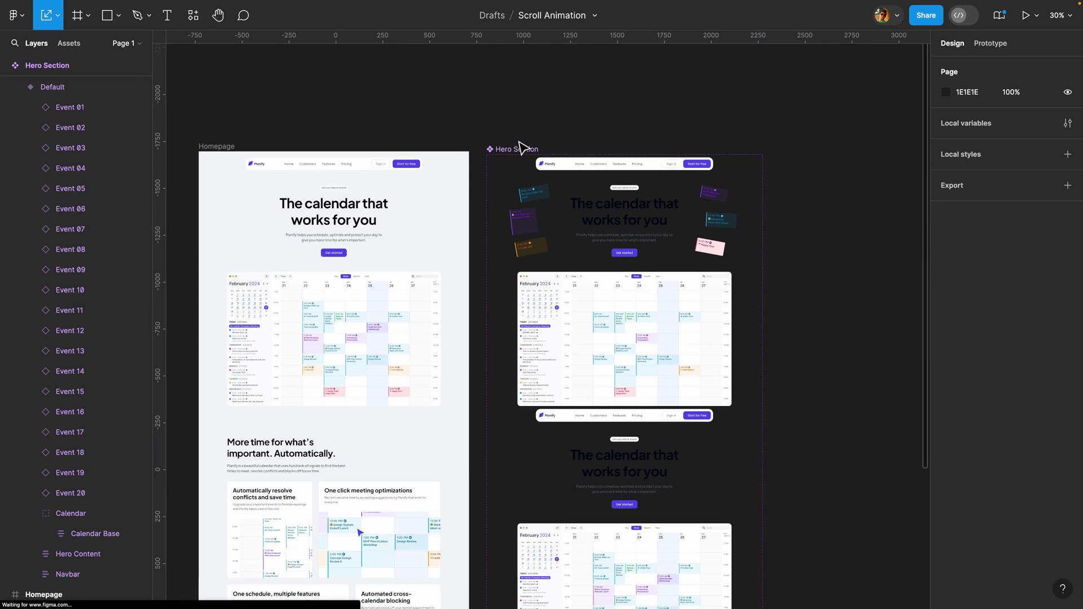
pyautogui.click(583, 150)
pyautogui.scroll(-3, 598, 153)
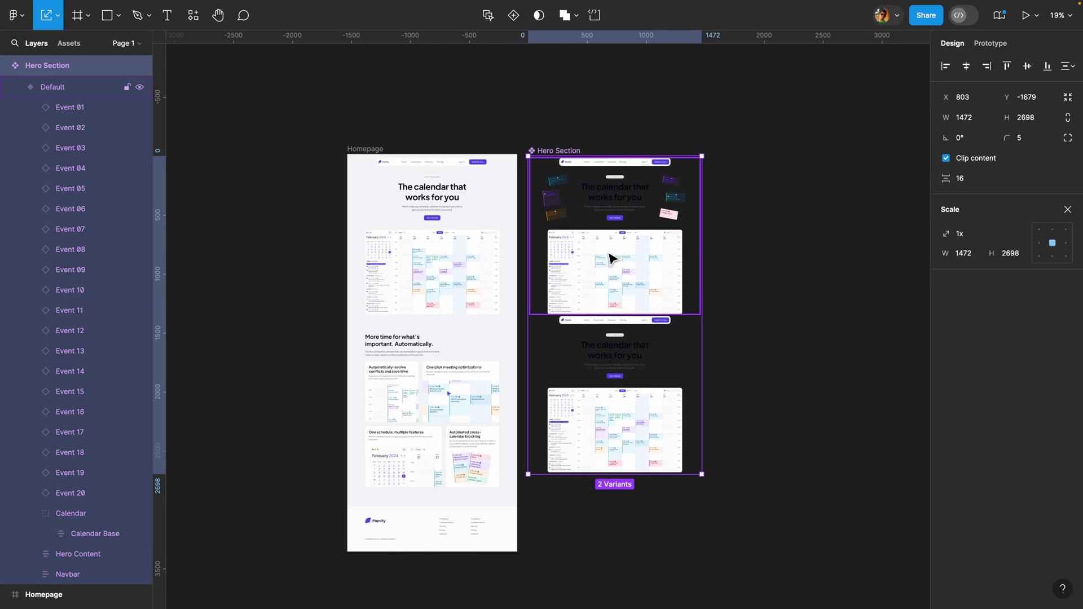
pyautogui.press('v')
pyautogui.moveTo(701, 474); pyautogui.dragTo(700, 531)
pyautogui.scroll(-3, 649, 395)
pyautogui.moveTo(619, 229); pyautogui.dragTo(626, 446)
pyautogui.scroll(2, 628, 182)
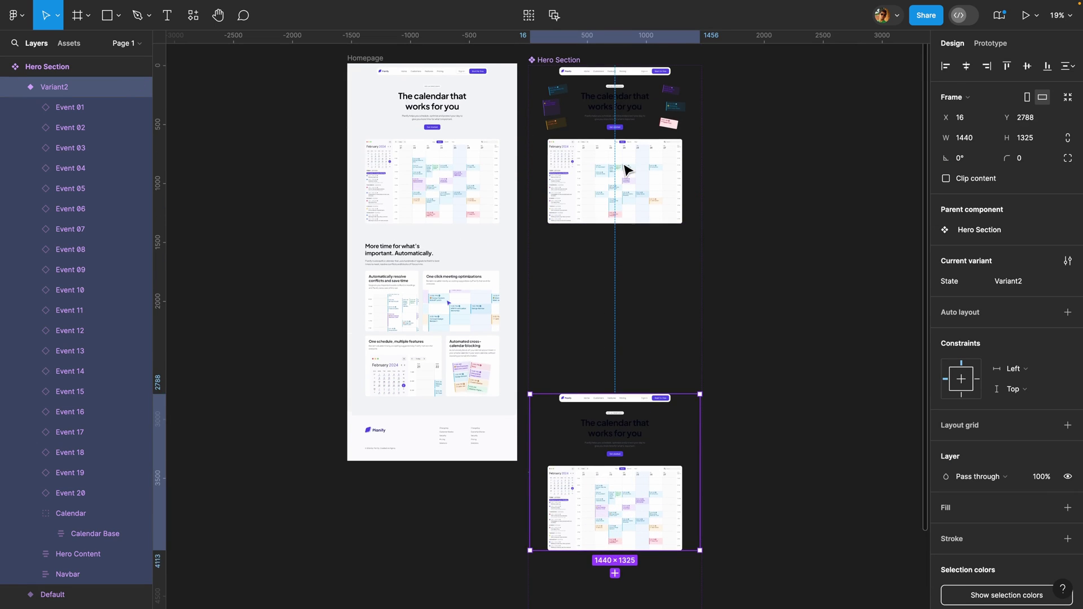
# - Add a new variant copied from Default and drag it between the other two
pyautogui.click(635, 147)
pyautogui.click(615, 246)
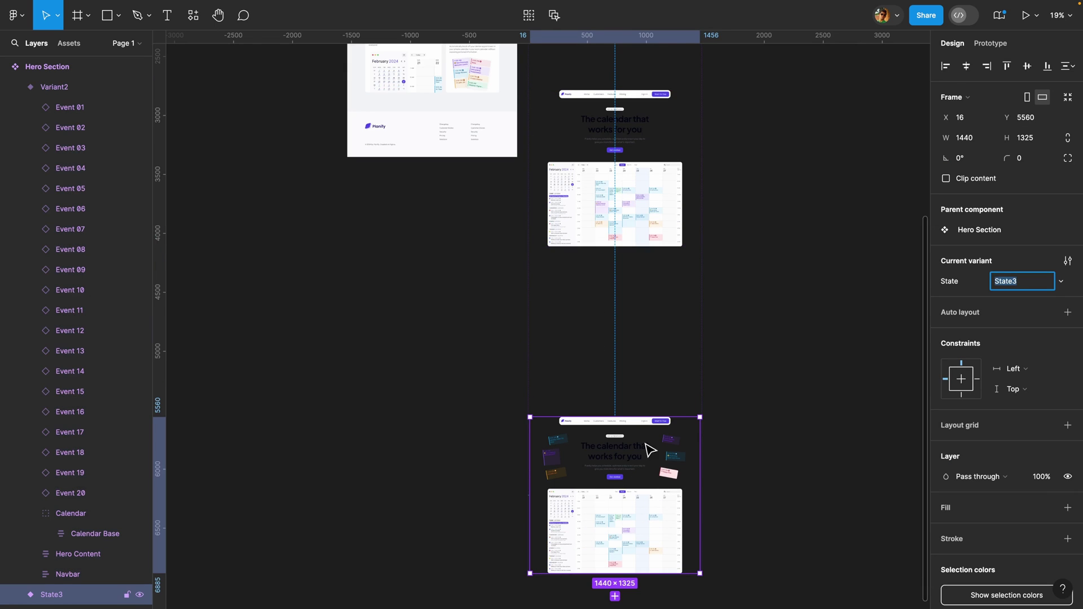
pyautogui.scroll(-3, 641, 406)
pyautogui.press('Escape')
pyautogui.press('alt')
pyautogui.moveTo(641, 418); pyautogui.dragTo(649, 148)
pyautogui.scroll(2, 690, 172)
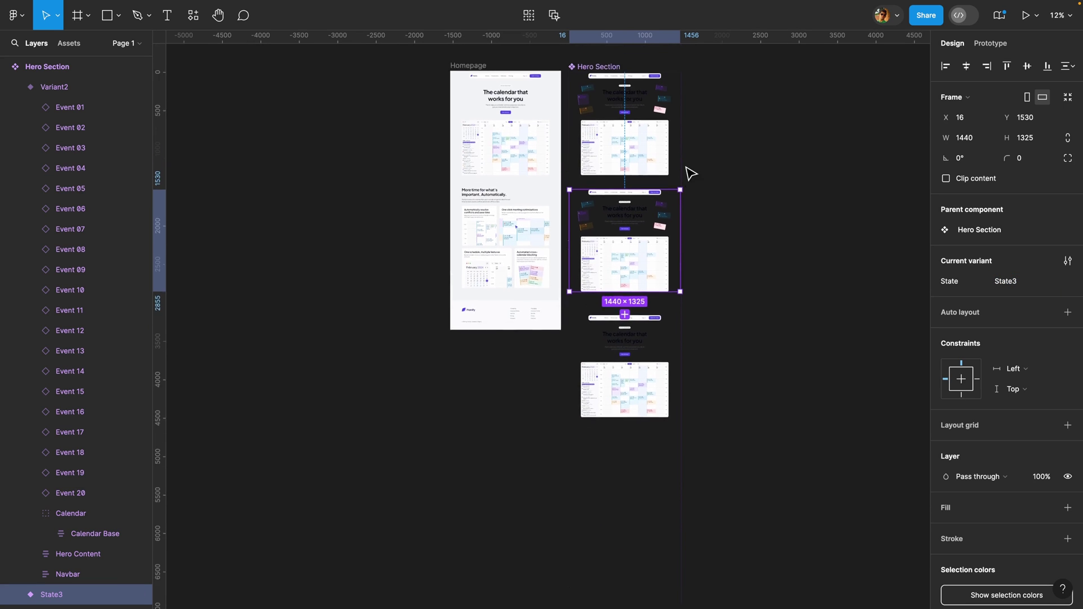
pyautogui.scroll(3, 682, 204)
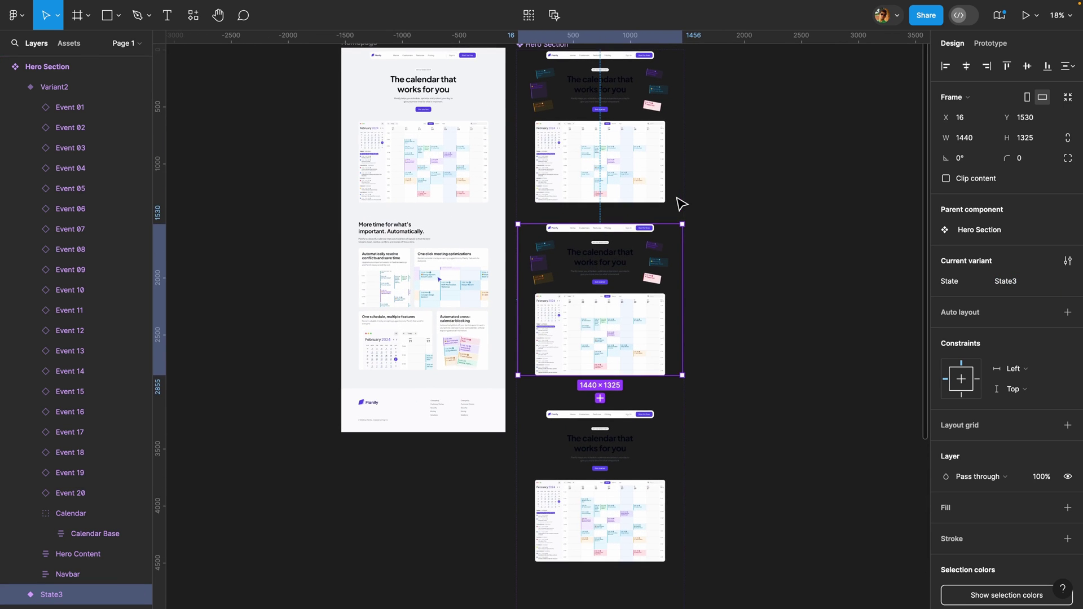
pyautogui.scroll(1, 682, 203)
# - Rename the State3 variant's State value to Load and Variant2's to Final
pyautogui.click(622, 273)
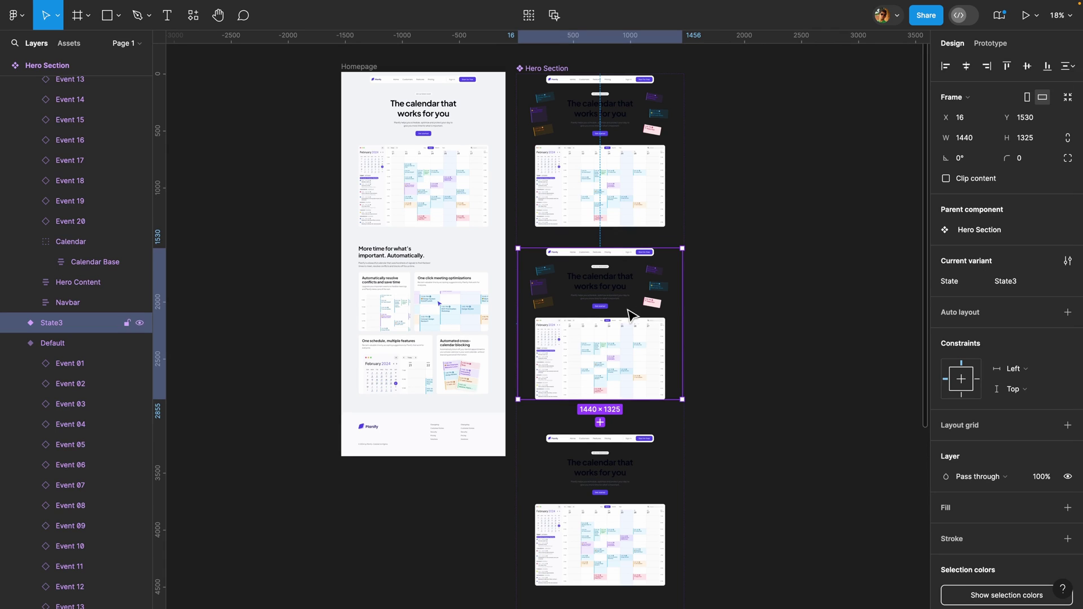
pyautogui.click(1026, 285)
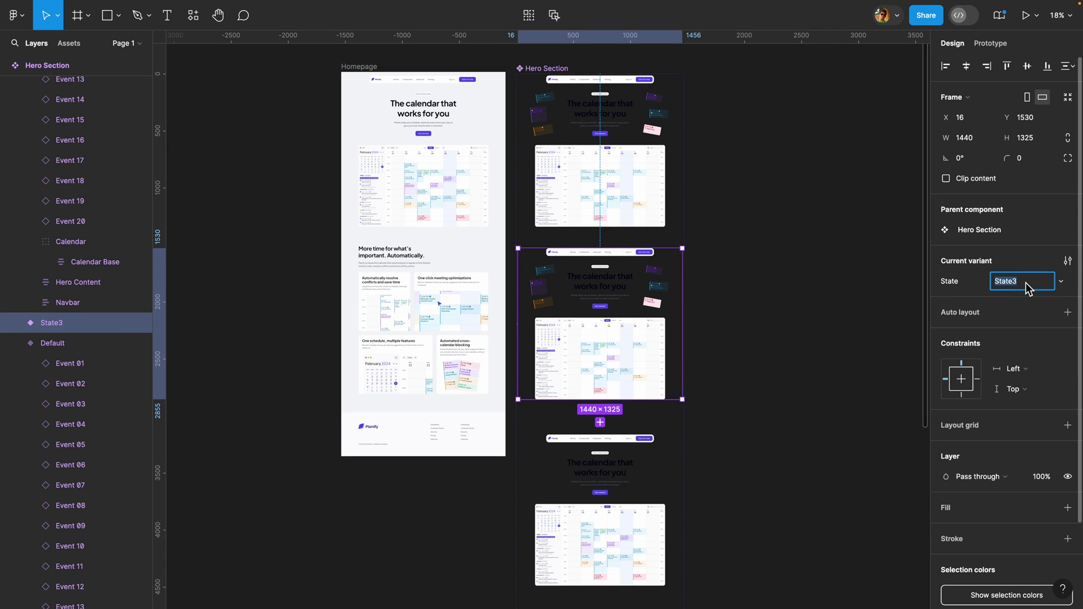
pyautogui.press('Return')
pyautogui.click(607, 460)
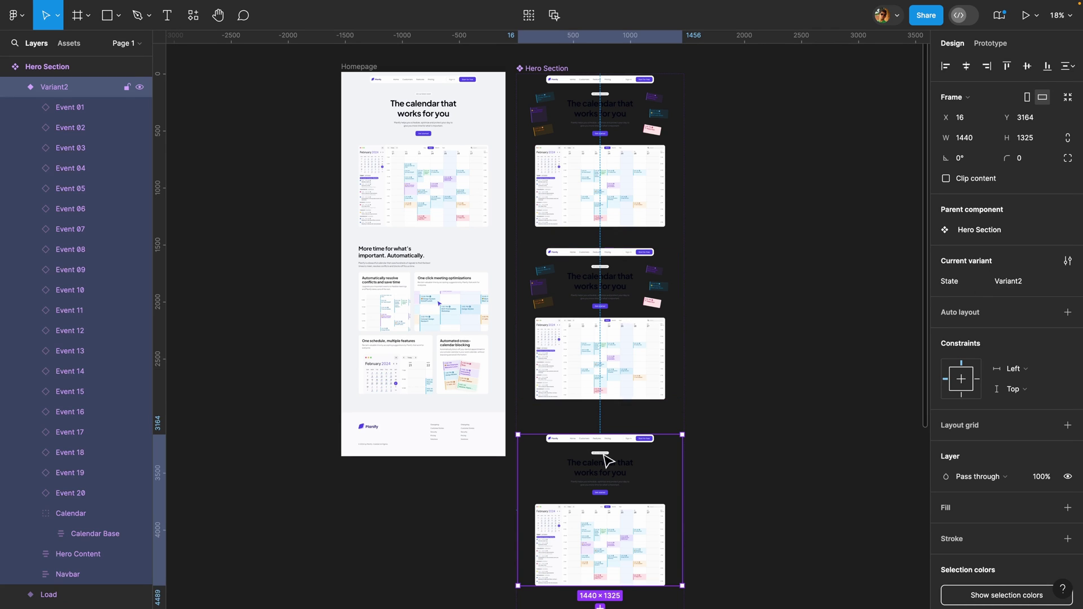
pyautogui.click(1026, 289)
pyautogui.write('Final')
pyautogui.press('Return')
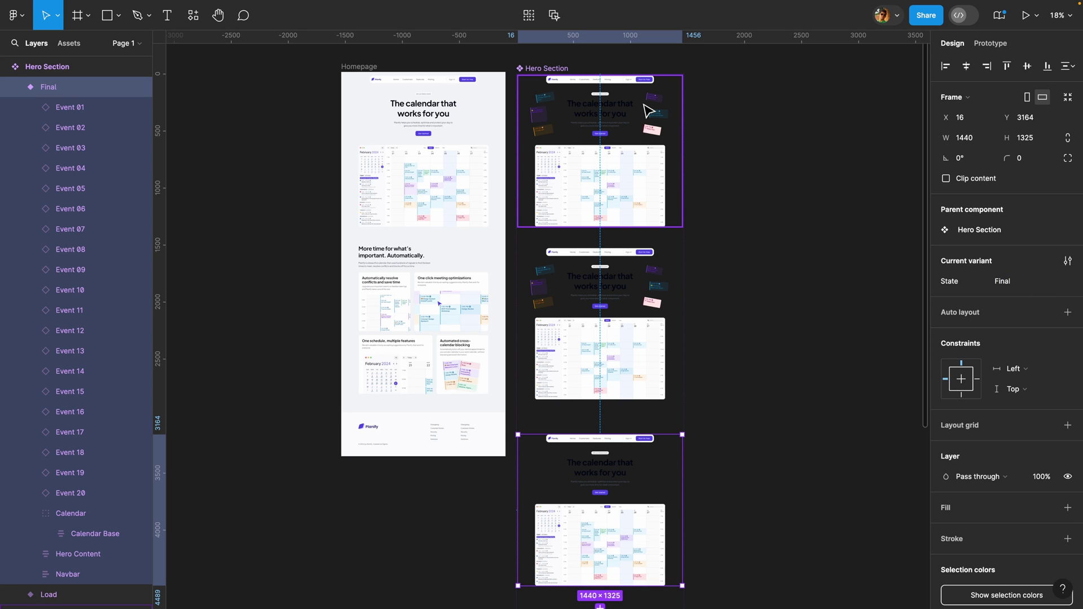
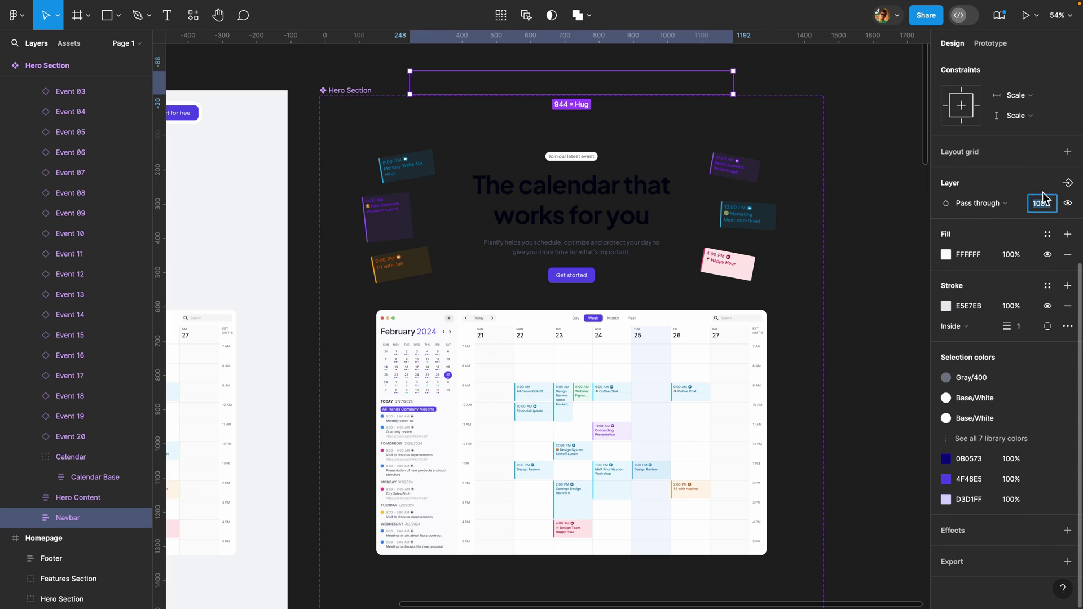
# - Set Navbar opacity to 0%, nudge Hero Content upward, and set its opacity to 0%
pyautogui.write('0')
pyautogui.press('Return')
pyautogui.click(564, 201)
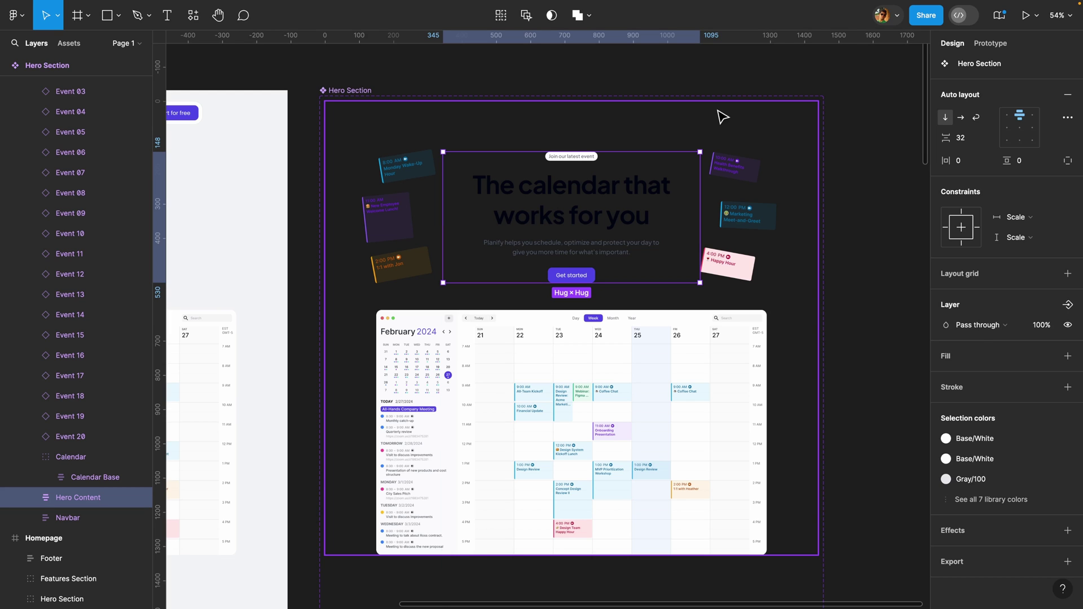
pyautogui.press('Up')
pyautogui.press('Up')
pyautogui.press('Up')
pyautogui.press('Up')
pyautogui.press('Up')
pyautogui.press('Up')
pyautogui.press('Up')
pyautogui.press('Up')
pyautogui.press('Up')
pyautogui.press('Up')
pyautogui.press('Up')
pyautogui.press('Up')
pyautogui.press('Up')
pyautogui.press('Up')
pyautogui.press('Up')
pyautogui.press('Up')
pyautogui.press('Up')
pyautogui.press('Up')
pyautogui.press('Up')
pyautogui.press('Up')
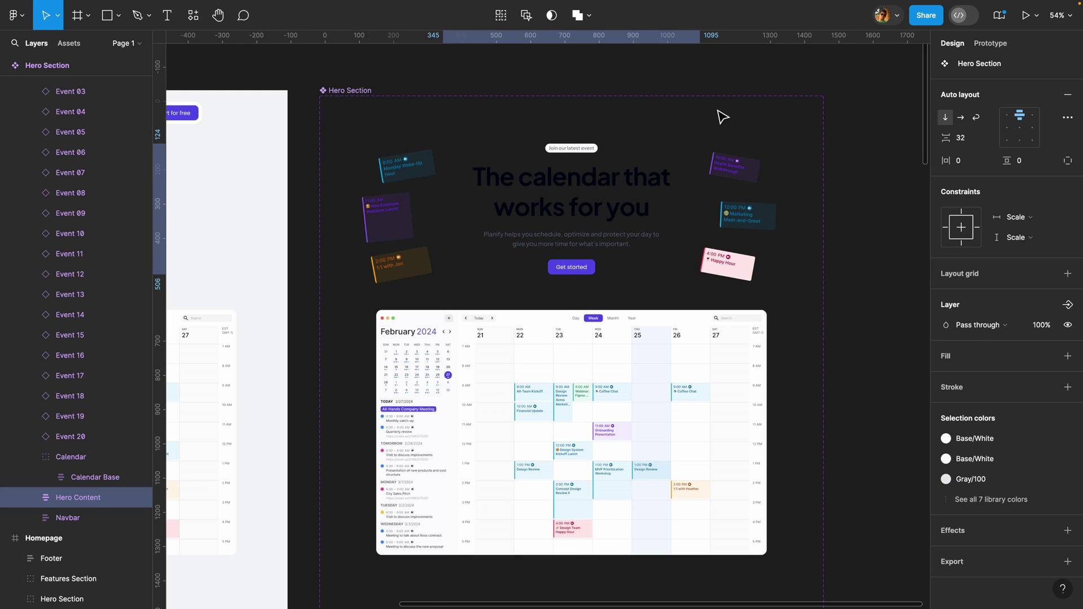
pyautogui.click(1041, 326)
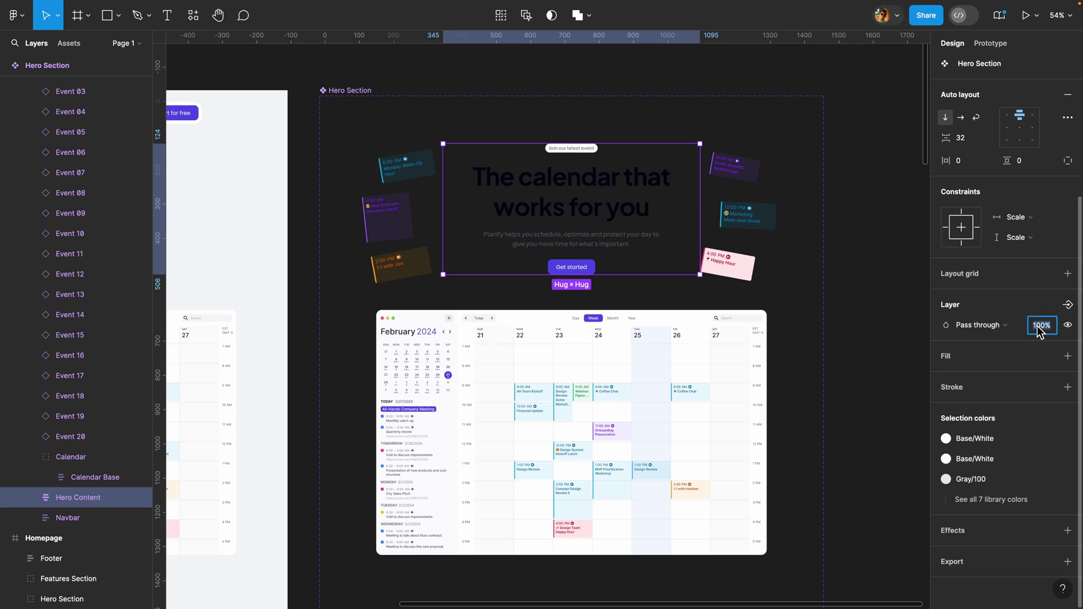
pyautogui.write('0')
pyautogui.press('Return')
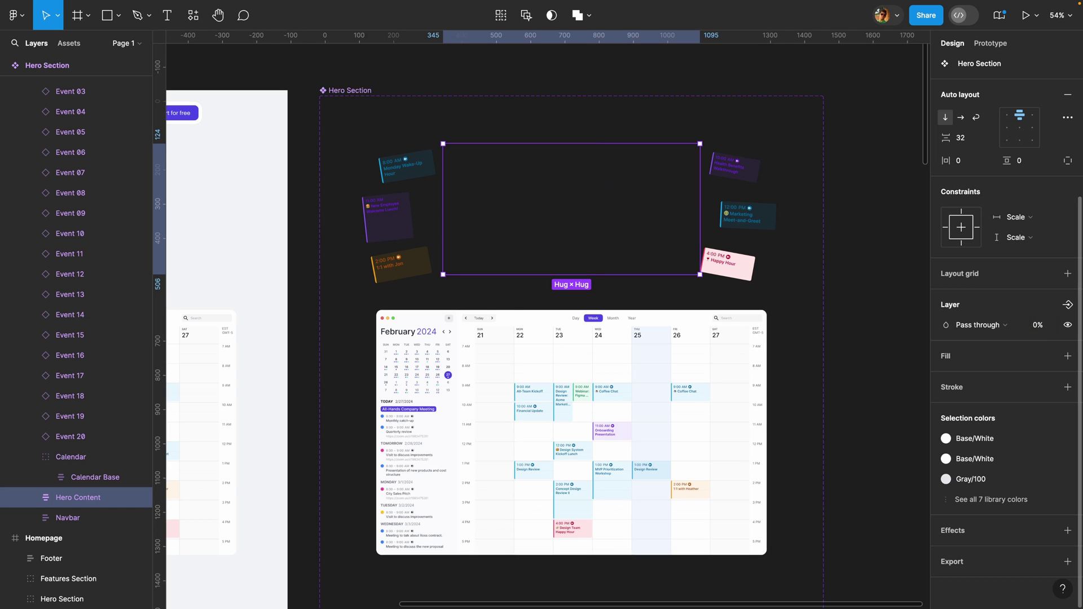
pyautogui.click(732, 171)
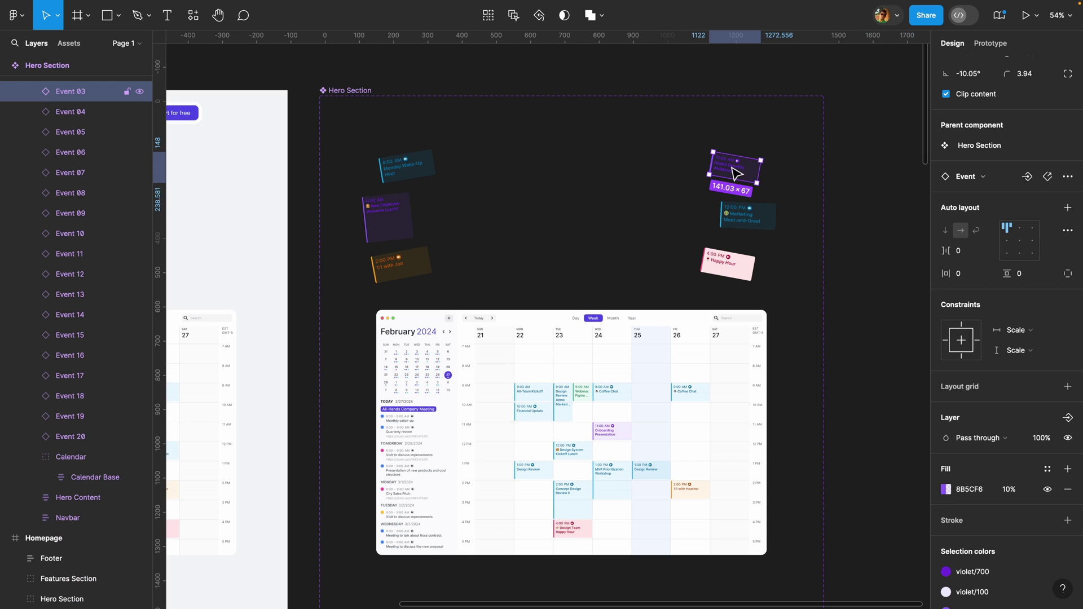
# - Move Event 03, Marketing Meet-and-Greet and Happy Hour cards past the section's right edge
pyautogui.moveTo(733, 165); pyautogui.dragTo(875, 142)
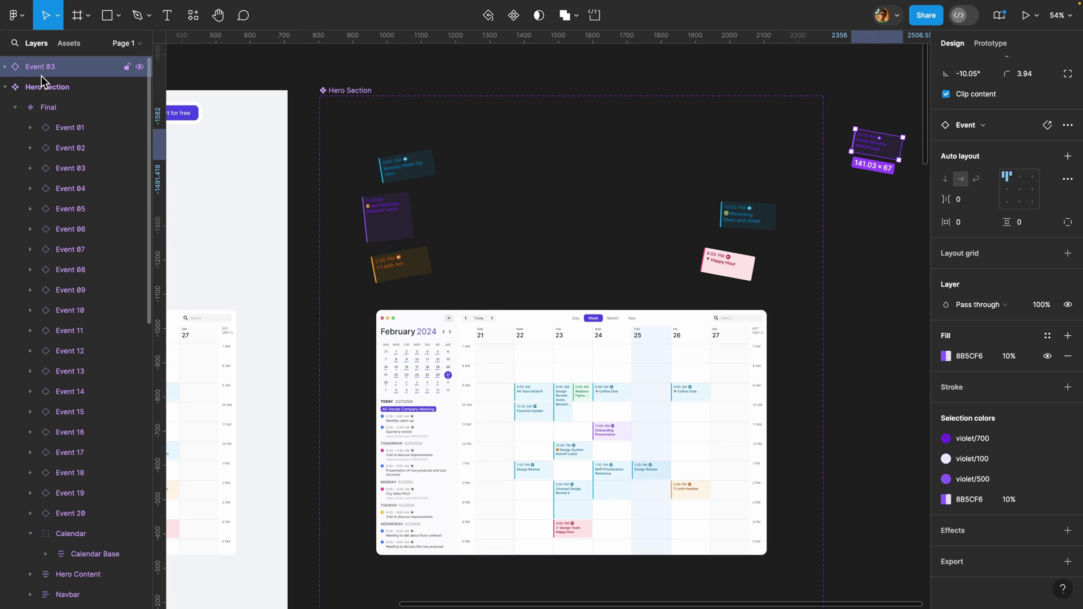
pyautogui.hotkey('ctrl', 'z')
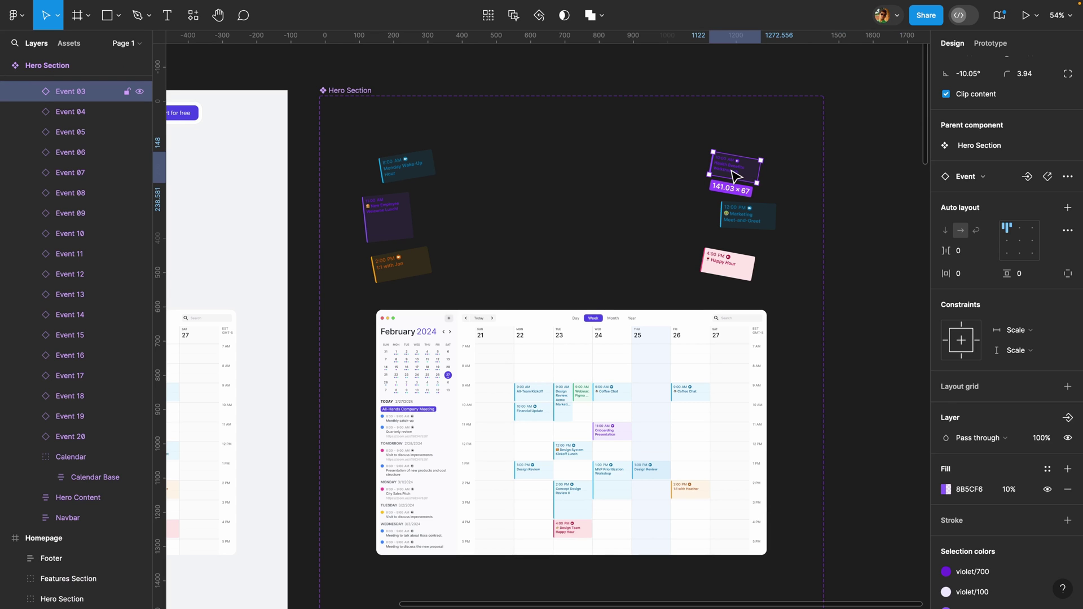
pyautogui.hscroll(-2, 735, 177)
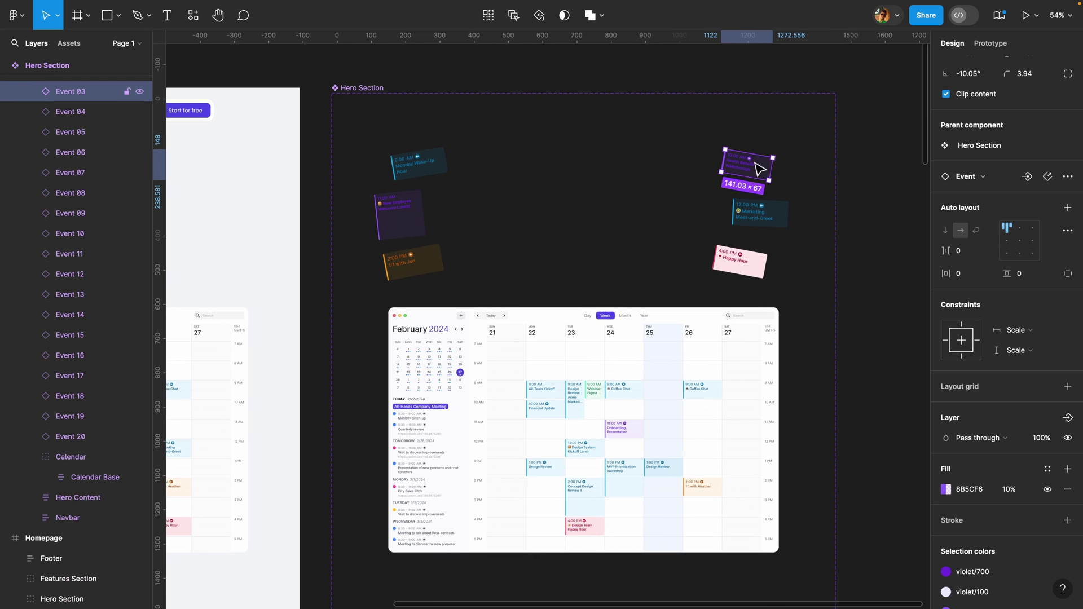
pyautogui.scroll(2, 756, 169)
pyautogui.moveTo(756, 169); pyautogui.dragTo(863, 150)
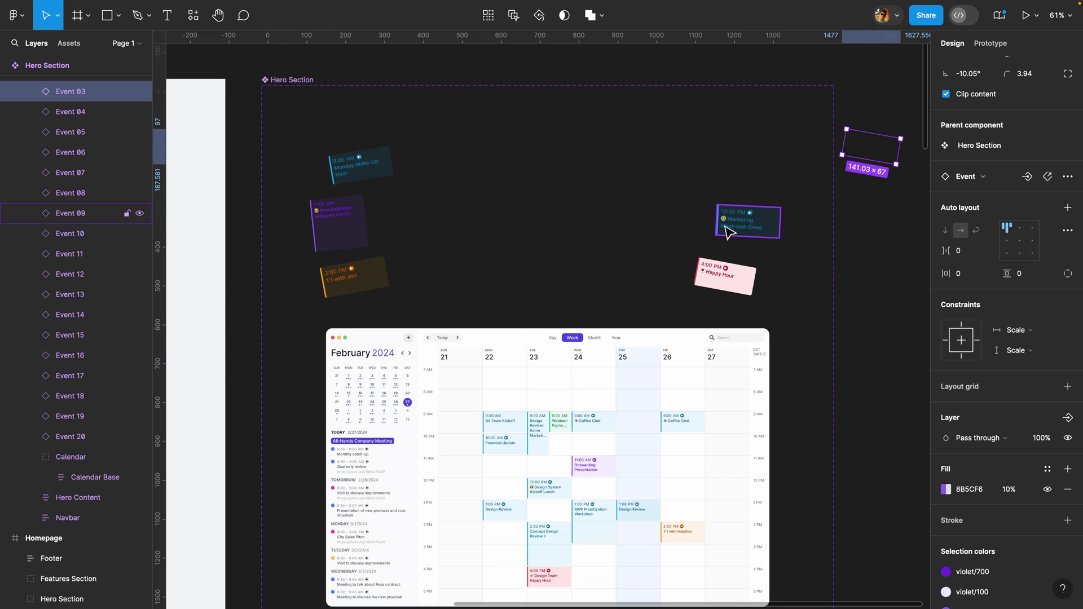
pyautogui.click(758, 227)
pyautogui.moveTo(748, 227); pyautogui.dragTo(862, 201)
pyautogui.moveTo(725, 276); pyautogui.dragTo(874, 277)
# - Move Monday Wake-Up, New Employee Lunch and 1:1 with Jon cards past the left edge
pyautogui.moveTo(366, 166); pyautogui.dragTo(236, 154)
pyautogui.moveTo(321, 220); pyautogui.dragTo(247, 216)
pyautogui.click(370, 283)
pyautogui.moveTo(379, 281); pyautogui.dragTo(245, 274)
# - Set the Default variant's calendar group opacity to 0%
pyautogui.click(899, 289)
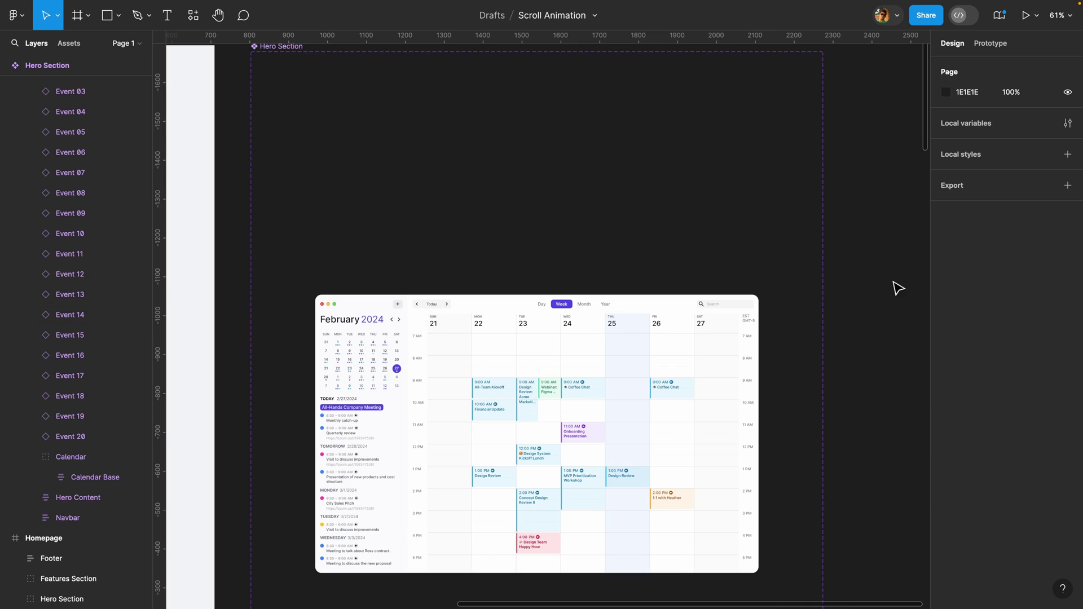
pyautogui.click(553, 333)
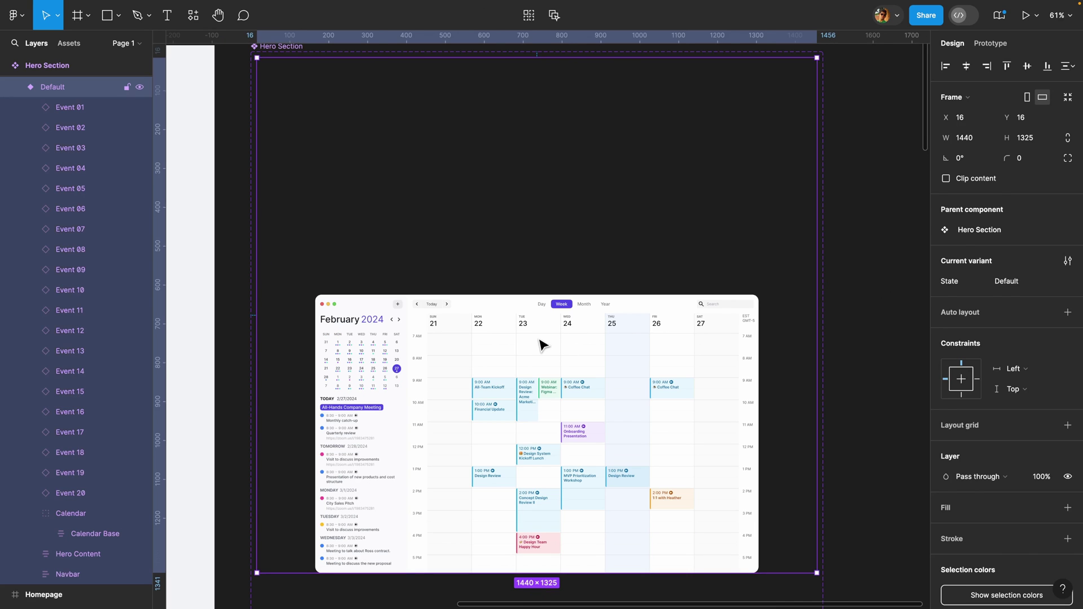
pyautogui.click(542, 344)
pyautogui.click(1042, 376)
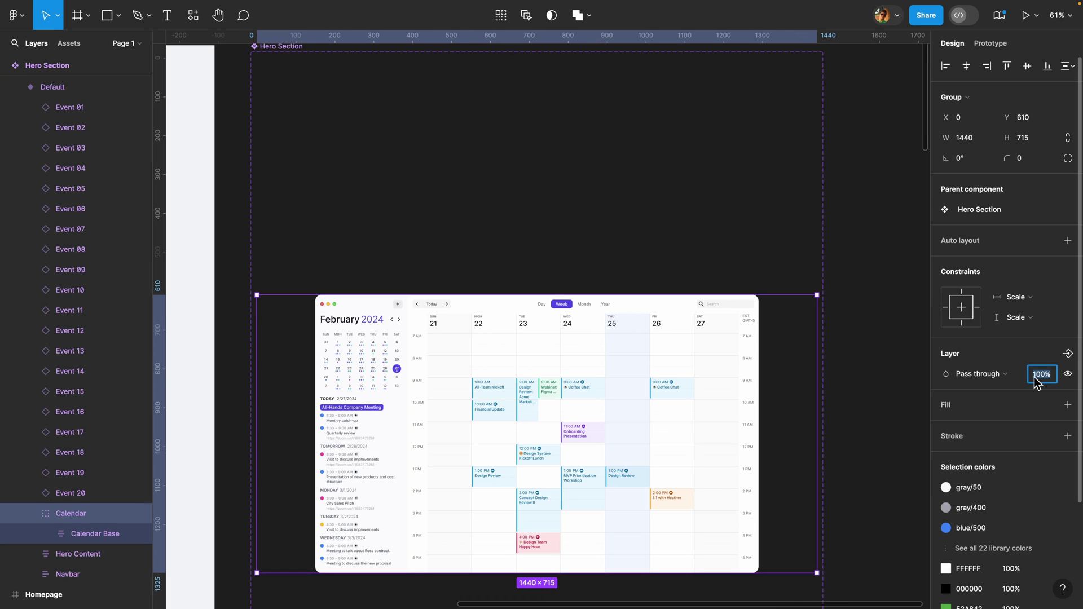
pyautogui.press('Return')
# - Select all fourteen calendar event cards, including Event 13, and set their opacity to 0%
pyautogui.click(671, 390)
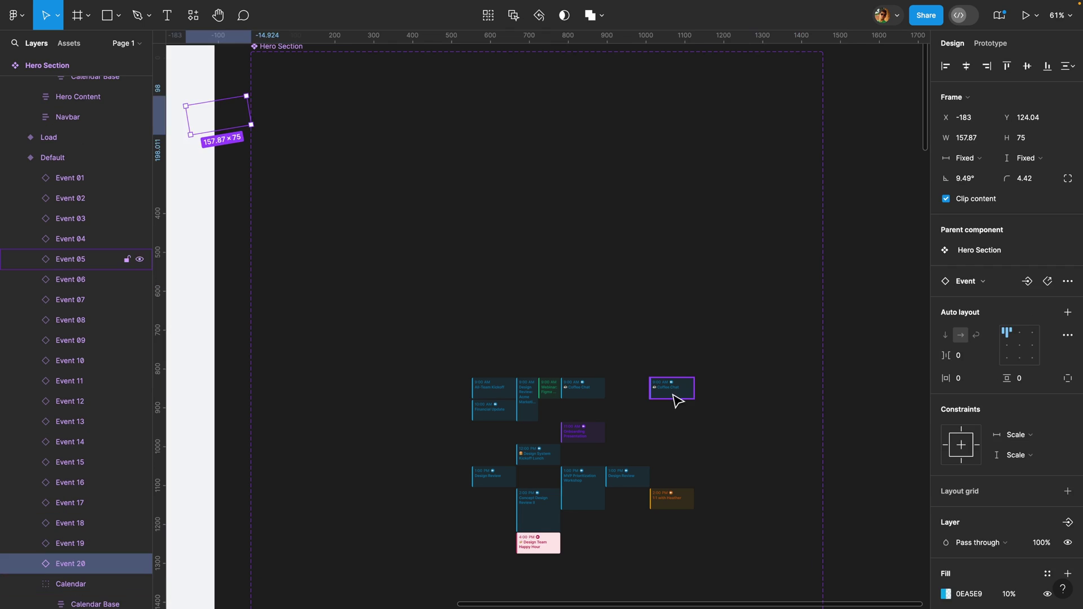
pyautogui.keyDown('shift'); pyautogui.click(583, 388); pyautogui.keyUp('shift')
pyautogui.keyDown('shift'); pyautogui.click(550, 389); pyautogui.keyUp('shift')
pyautogui.keyDown('shift'); pyautogui.click(527, 395); pyautogui.keyUp('shift')
pyautogui.keyDown('shift'); pyautogui.click(495, 389); pyautogui.keyUp('shift')
pyautogui.keyDown('shift'); pyautogui.click(494, 411); pyautogui.keyUp('shift')
pyautogui.keyDown('shift'); pyautogui.click(543, 464); pyautogui.keyUp('shift')
pyautogui.keyDown('shift'); pyautogui.click(494, 477); pyautogui.keyUp('shift')
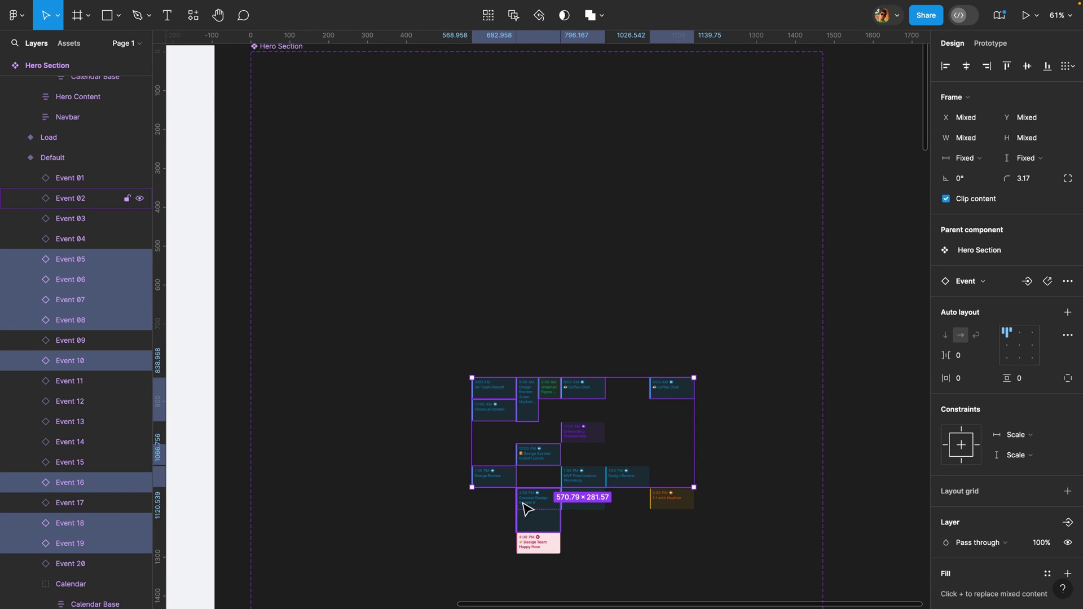
pyautogui.keyDown('shift'); pyautogui.click(526, 508); pyautogui.keyUp('shift')
pyautogui.keyDown('shift'); pyautogui.click(539, 545); pyautogui.keyUp('shift')
pyautogui.keyDown('shift'); pyautogui.click(583, 494); pyautogui.keyUp('shift')
pyautogui.keyDown('shift'); pyautogui.click(633, 477); pyautogui.keyUp('shift')
pyautogui.keyDown('shift'); pyautogui.click(583, 433); pyautogui.keyUp('shift')
pyautogui.keyDown('shift'); pyautogui.click(682, 499); pyautogui.keyUp('shift')
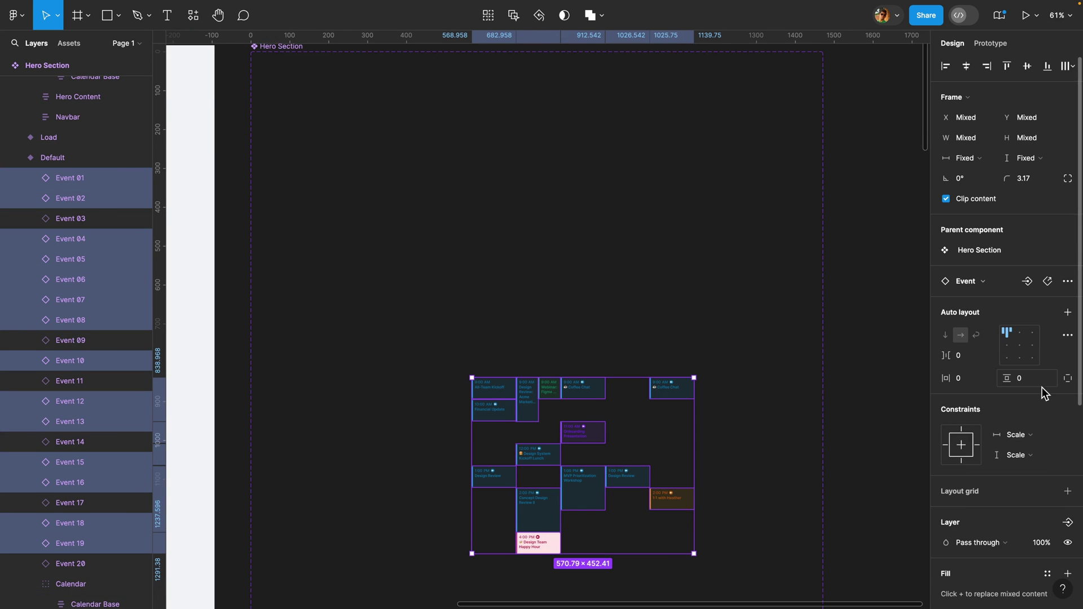
pyautogui.click(1040, 492)
pyautogui.write('0')
pyautogui.press('Return')
pyautogui.click(862, 430)
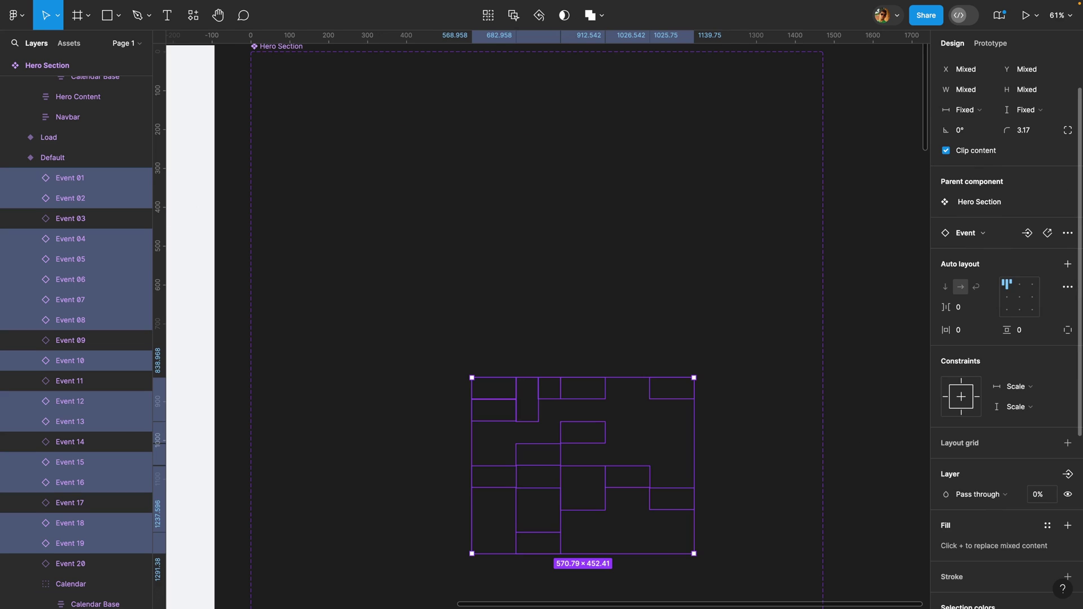
pyautogui.click(862, 431)
pyautogui.scroll(-3, 862, 430)
pyautogui.scroll(-2, 862, 430)
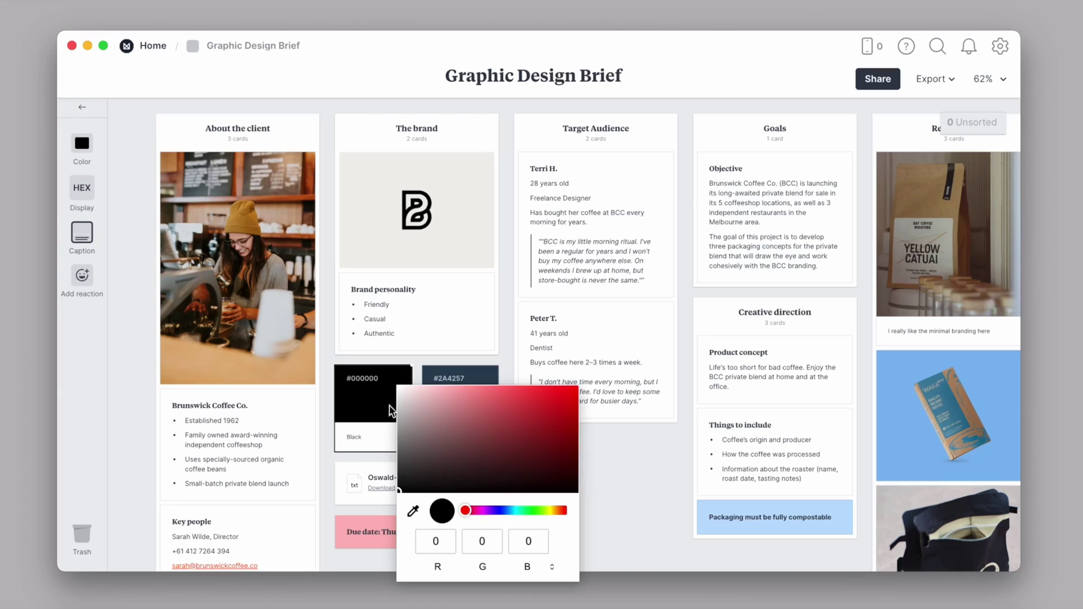
# - Sample the cream colour from the brand image and underline the Secondary Colors heading in green
pyautogui.click(412, 511)
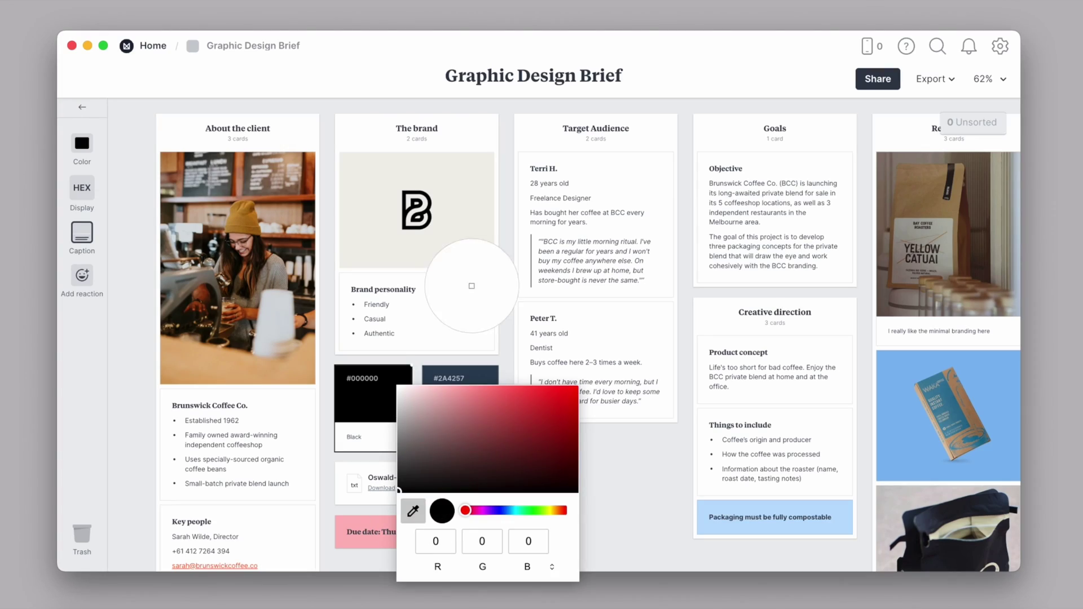
pyautogui.click(466, 249)
pyautogui.click(613, 455)
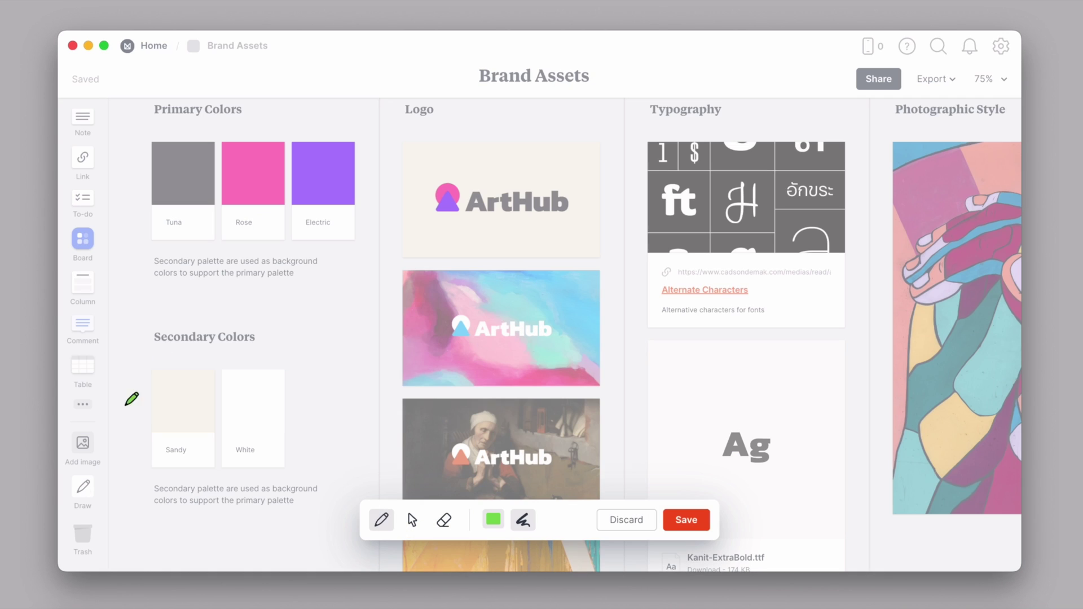
pyautogui.moveTo(161, 347); pyautogui.dragTo(261, 343)
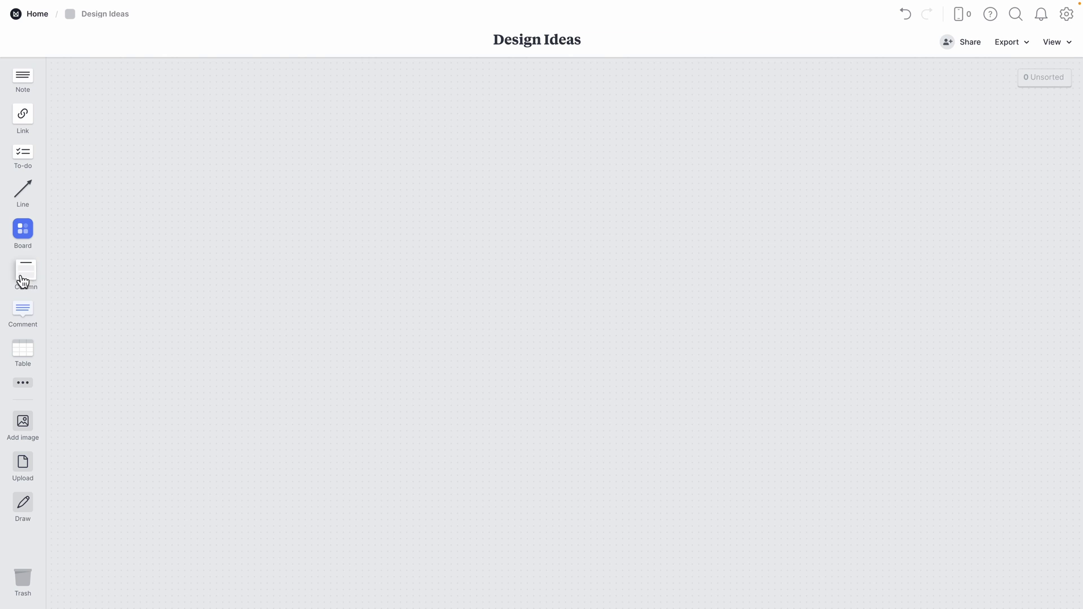
# - Add a 'UI Design Elements' column containing a note listing '1- Cards', '2- Menus', '3'
pyautogui.moveTo(22, 281); pyautogui.dragTo(285, 281)
pyautogui.write('UI Design Elements')
pyautogui.press('Return')
pyautogui.doubleClick(296, 319)
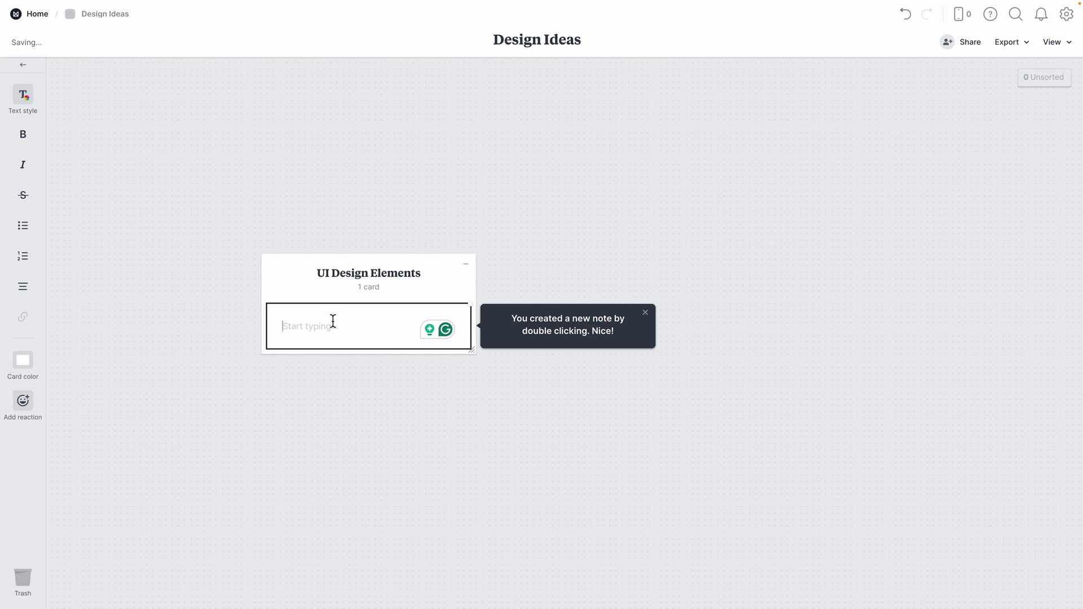
pyautogui.write('1- Cards')
pyautogui.press('Return')
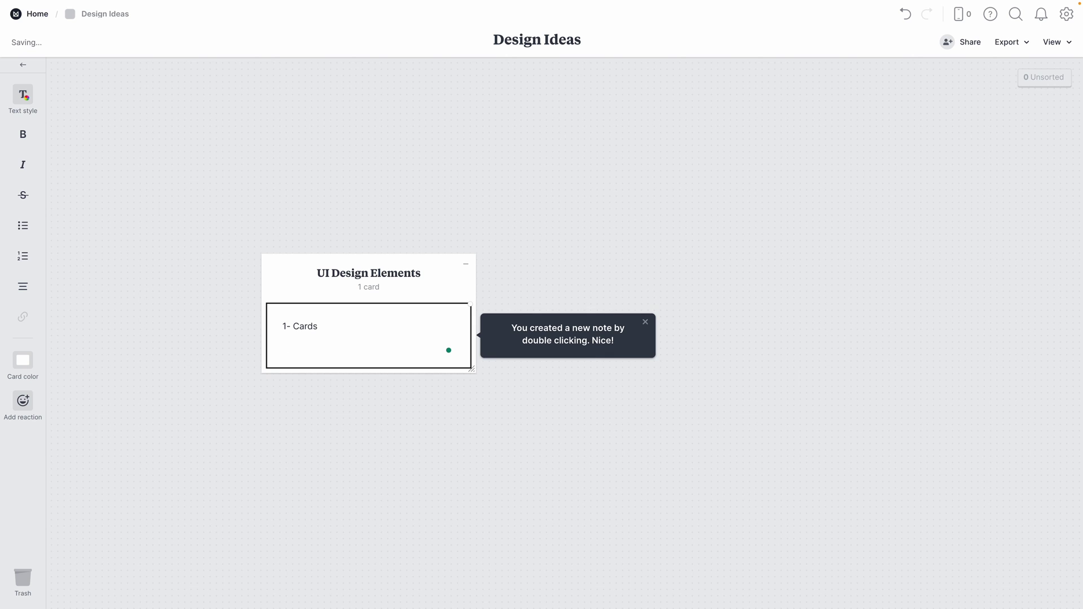
pyautogui.write('2- Menus')
pyautogui.press('Return')
pyautogui.write('3')
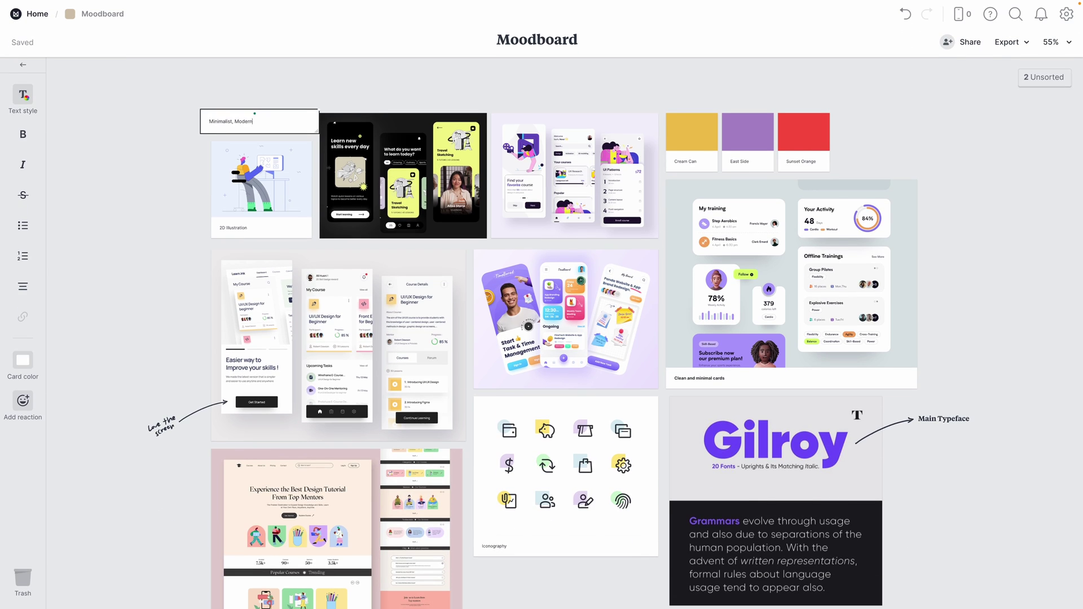
# - Add 'Fun' to the style keywords, place an unsorted image, and paste a video link card
pyautogui.write(', Fun')
pyautogui.click(307, 133)
pyautogui.click(1044, 77)
pyautogui.moveTo(920, 209); pyautogui.dragTo(1026, 262)
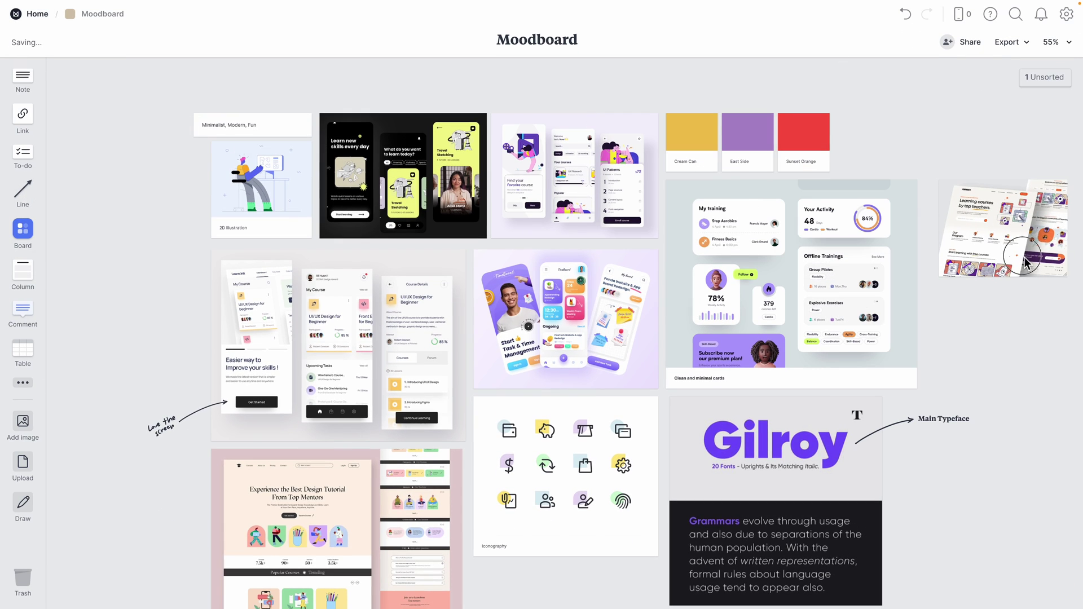
pyautogui.click(22, 383)
pyautogui.moveTo(70, 376); pyautogui.dragTo(119, 212)
pyautogui.hotkey('ctrl', 'v')
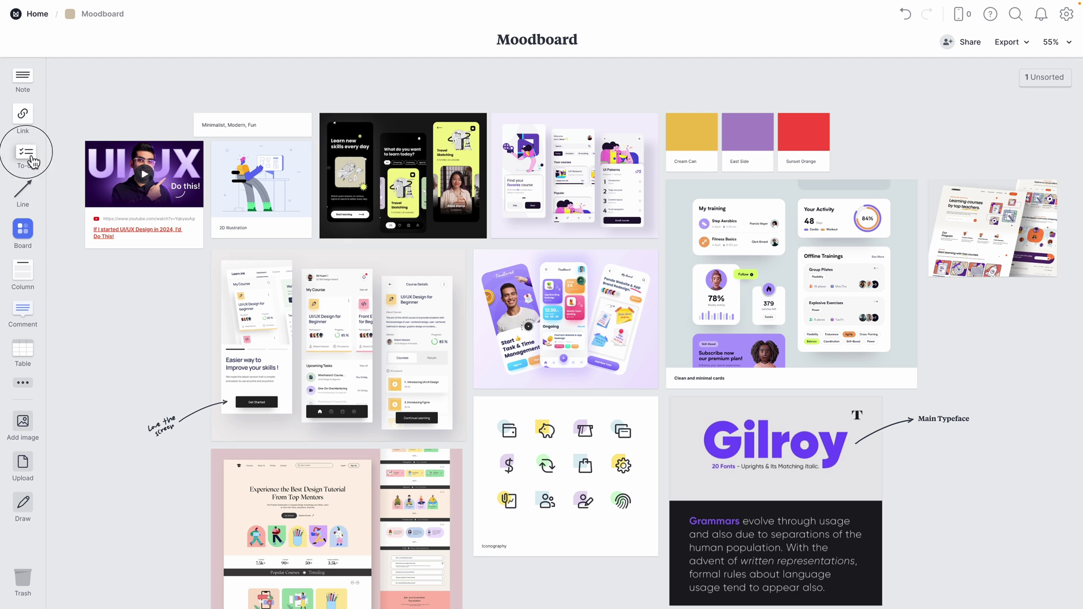
# - Add a to-do list of Hero, Features, CTA sections and Footer, marking the first three done
pyautogui.moveTo(34, 162); pyautogui.dragTo(113, 277)
pyautogui.write('Hero sectio')
pyautogui.press('Return')
pyautogui.write('Features section')
pyautogui.press('Return')
pyautogui.write('CTA secti')
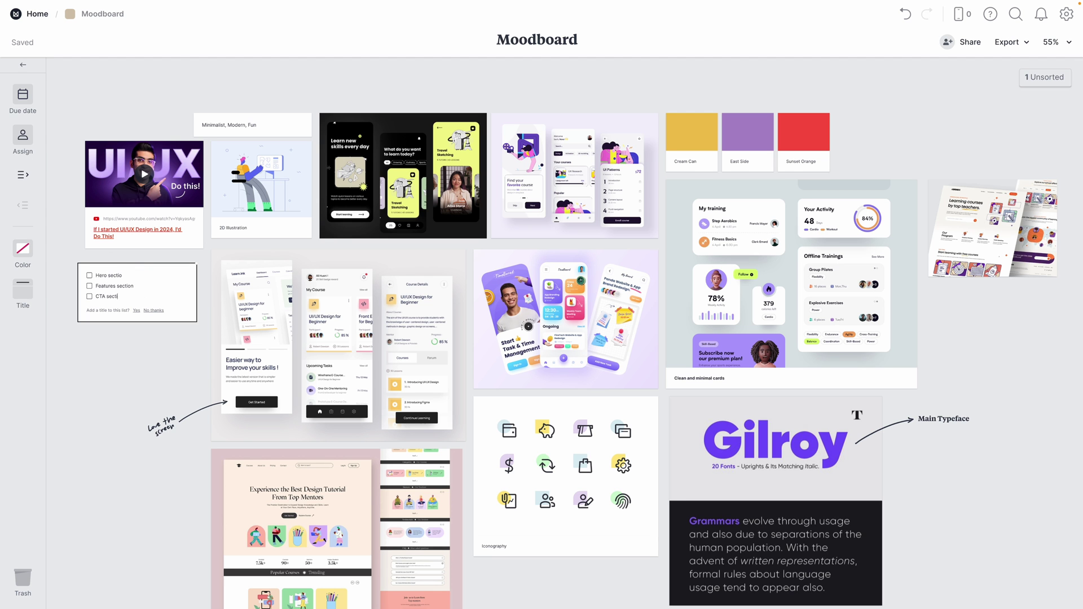
pyautogui.write('on')
pyautogui.press('Return')
pyautogui.write('Footer')
pyautogui.click(89, 275)
pyautogui.click(89, 286)
pyautogui.click(89, 296)
pyautogui.click(957, 383)
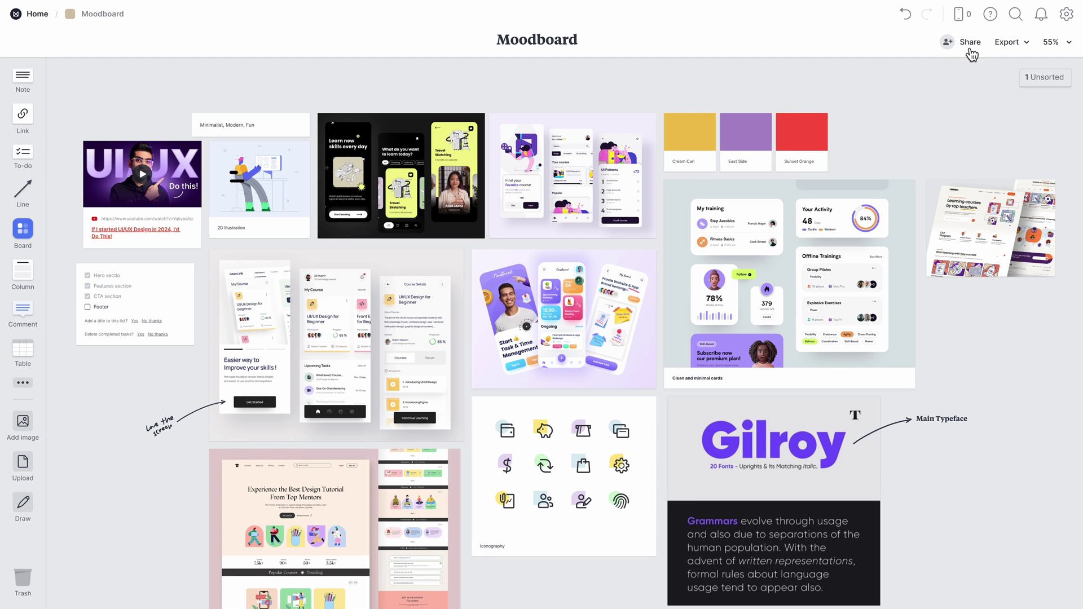
# - Share the board by inviting an editor via their e-mail address
pyautogui.click(968, 45)
pyautogui.click(358, 244)
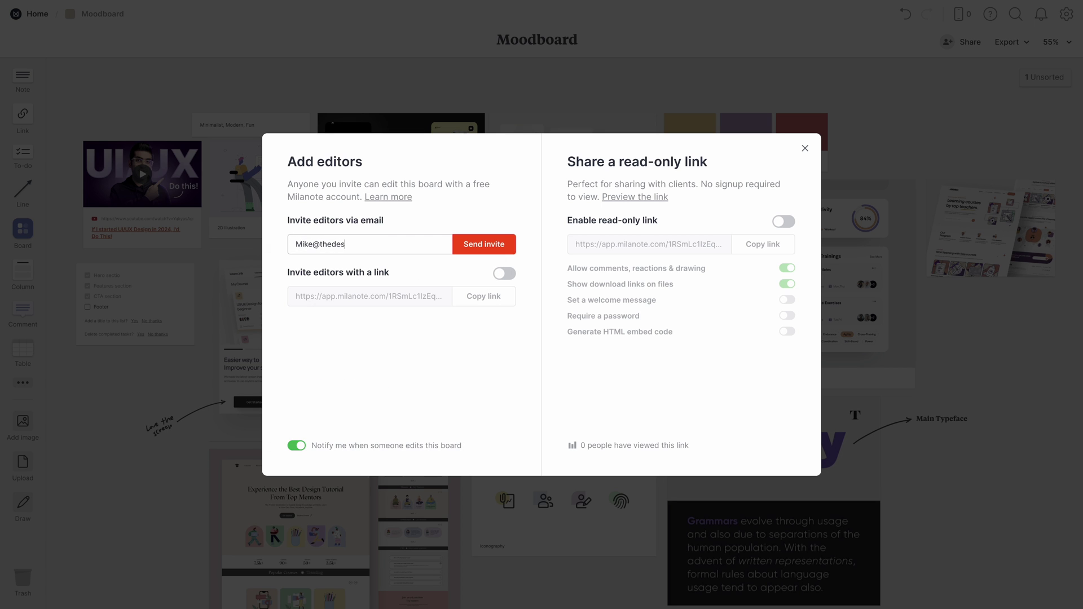
pyautogui.click(484, 245)
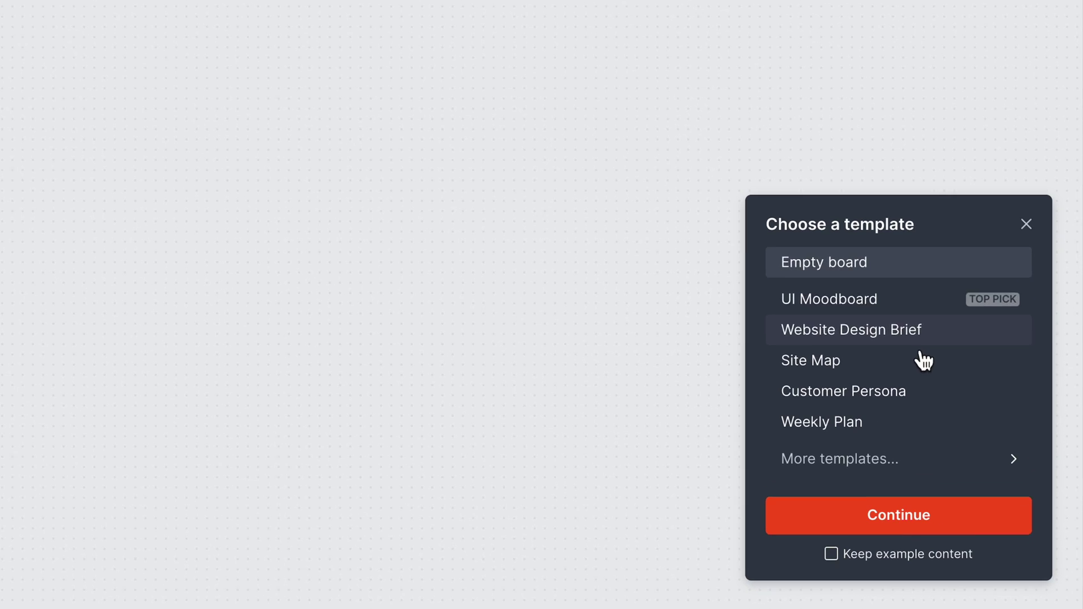
# - Browse Website Design templates, previewing Website Ideas, Website Moodboard and Customer Persona
pyautogui.click(941, 465)
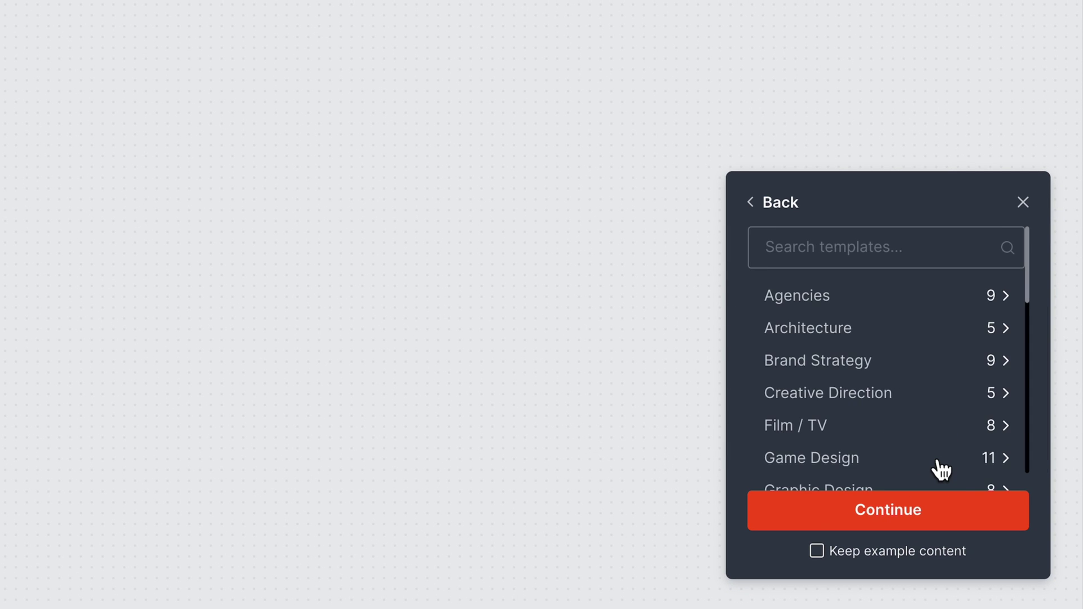
pyautogui.scroll(-5, 942, 429)
pyautogui.scroll(-6, 945, 417)
pyautogui.click(936, 427)
pyautogui.scroll(-1, 931, 440)
pyautogui.click(967, 477)
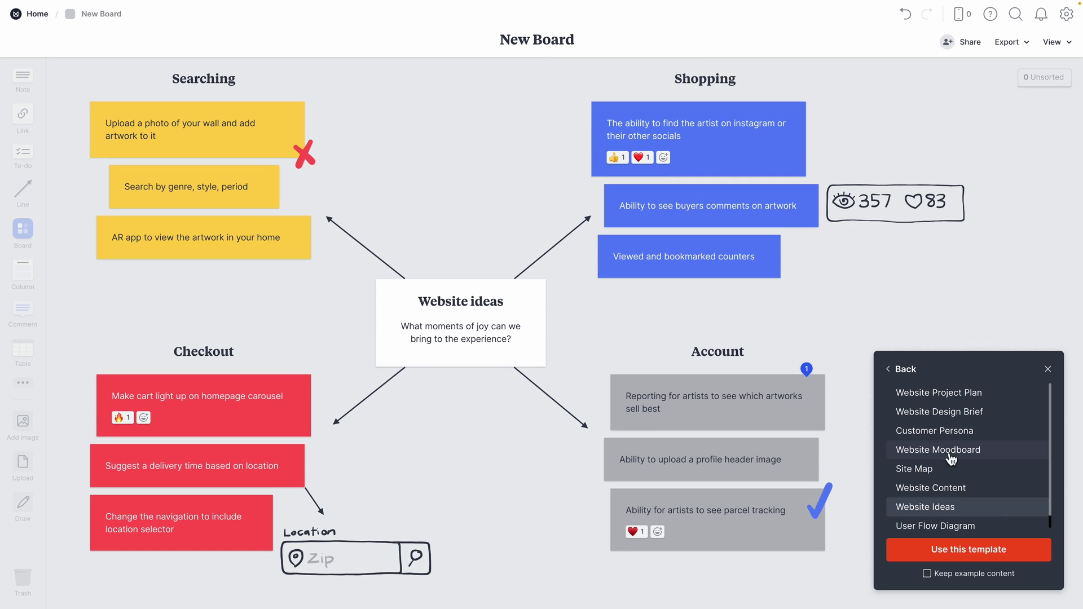
pyautogui.click(947, 455)
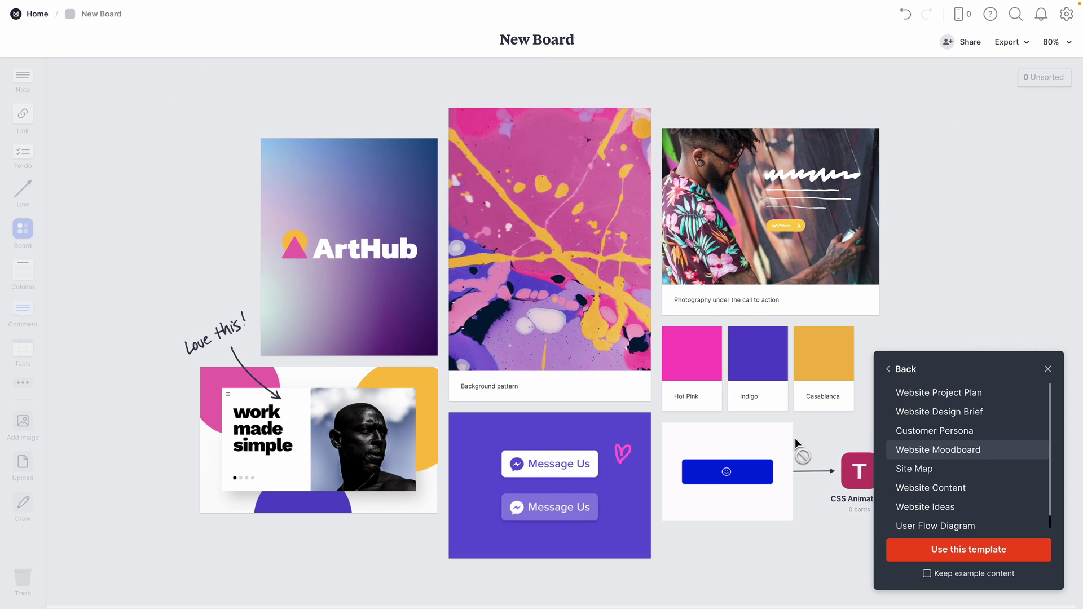
pyautogui.click(903, 436)
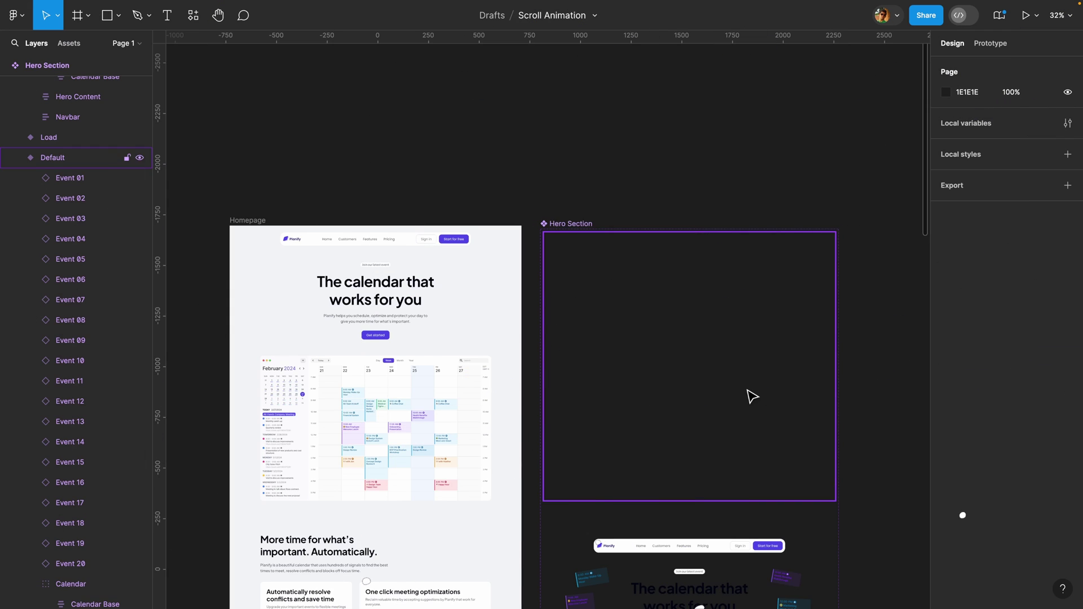
# - Link the Hero Section's Default variant to the Load variant in the prototype
pyautogui.click(753, 397)
pyautogui.scroll(2, 752, 397)
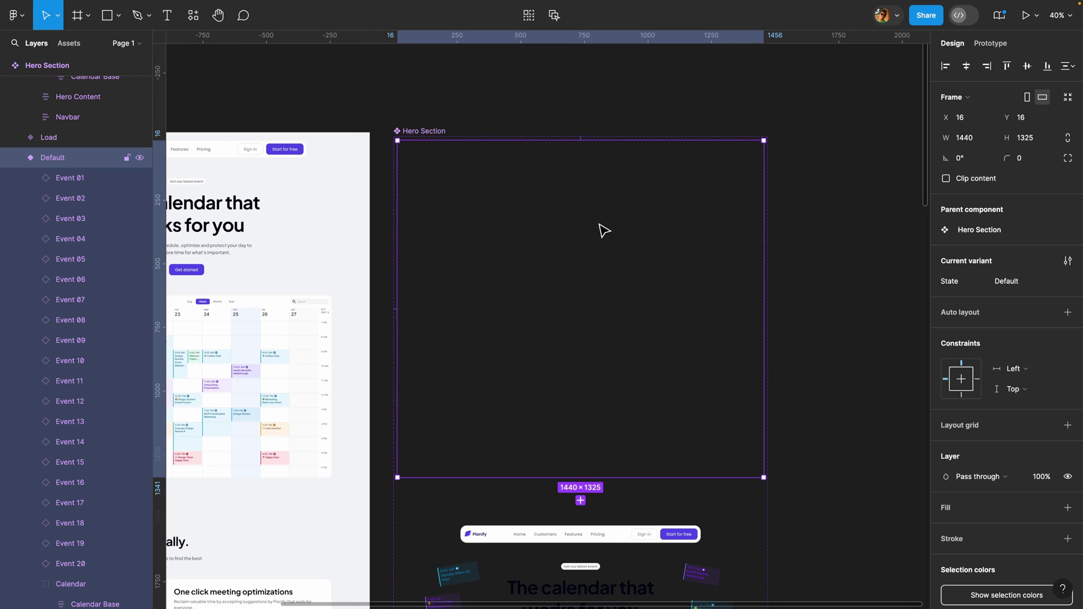
pyautogui.click(990, 45)
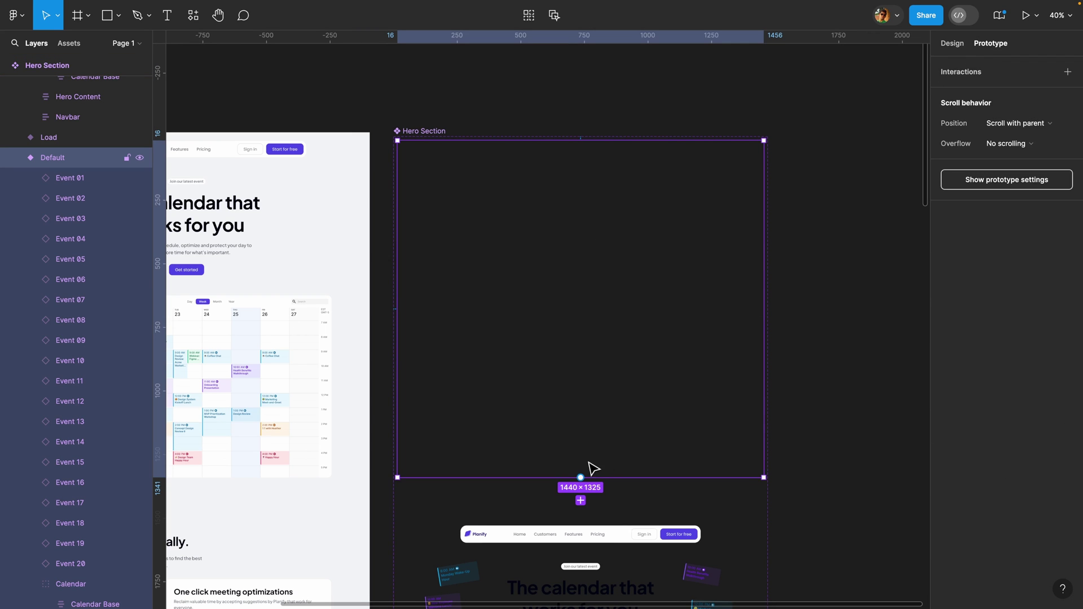
pyautogui.scroll(-2, 593, 468)
pyautogui.scroll(-5, 594, 467)
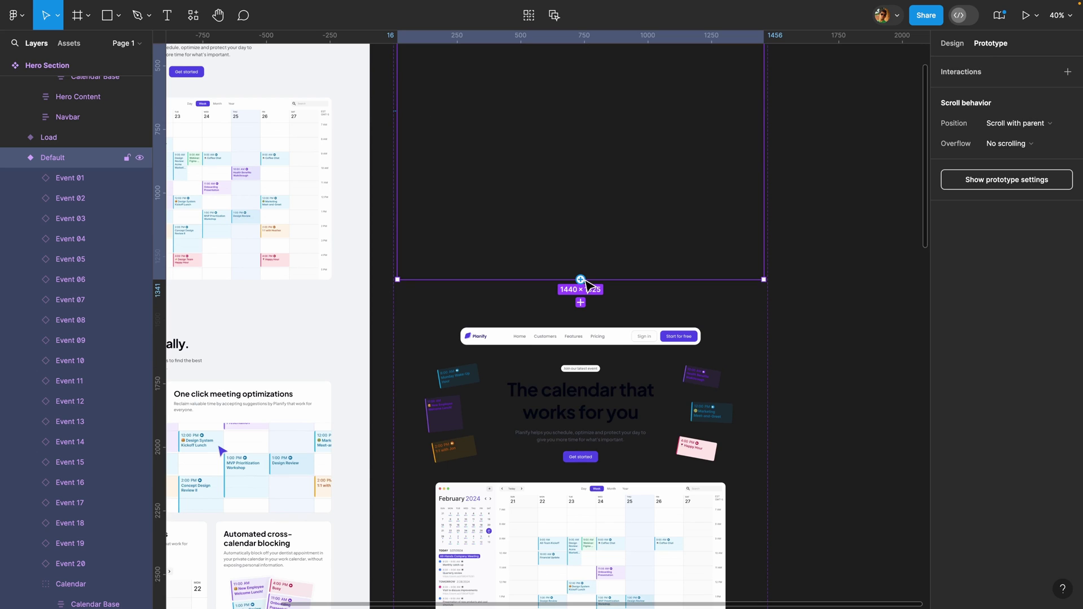
pyautogui.moveTo(593, 369); pyautogui.dragTo(589, 370)
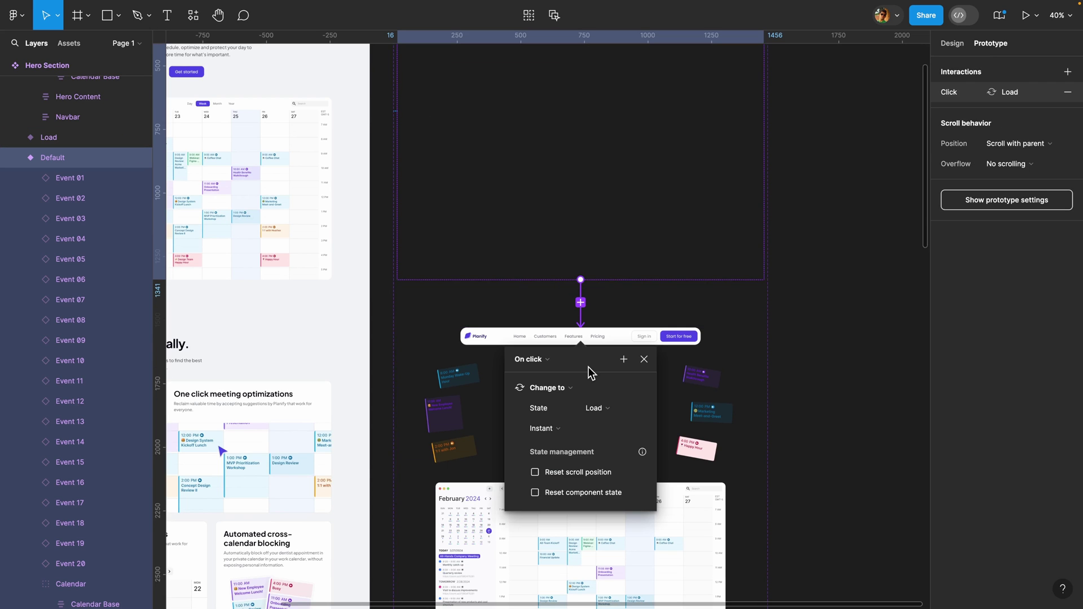
# - Set the interaction trigger to After delay with 1500 ms
pyautogui.click(535, 360)
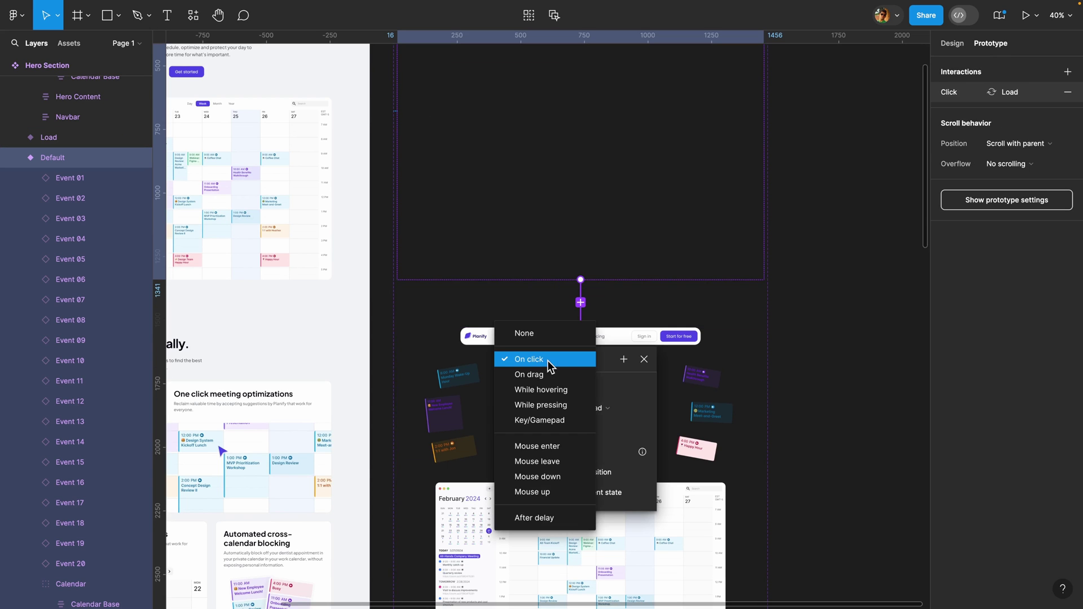
pyautogui.click(545, 519)
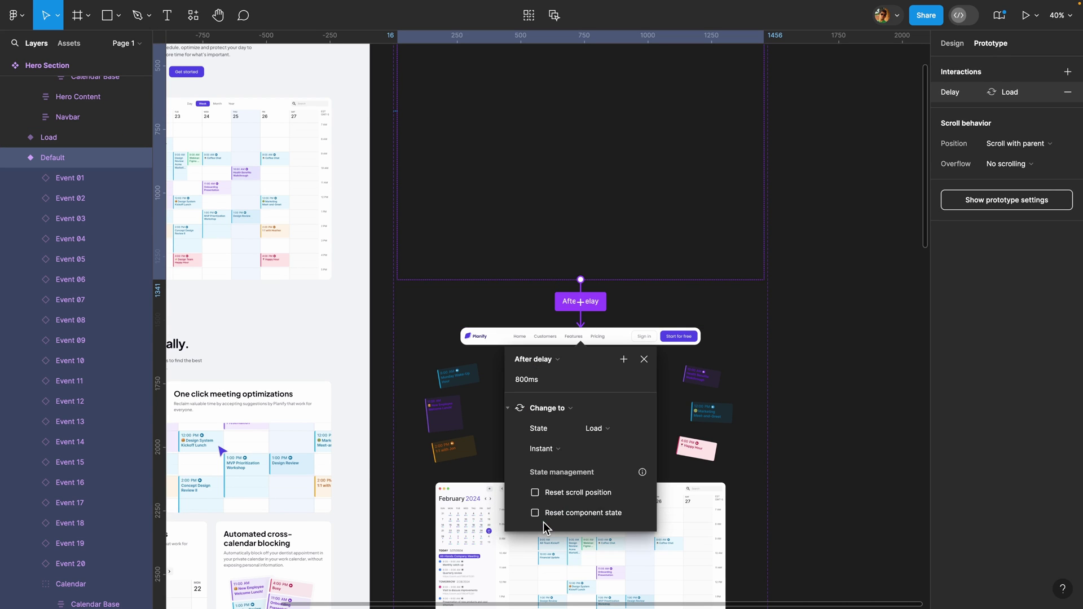
pyautogui.click(538, 379)
pyautogui.write('1500')
pyautogui.press('Return')
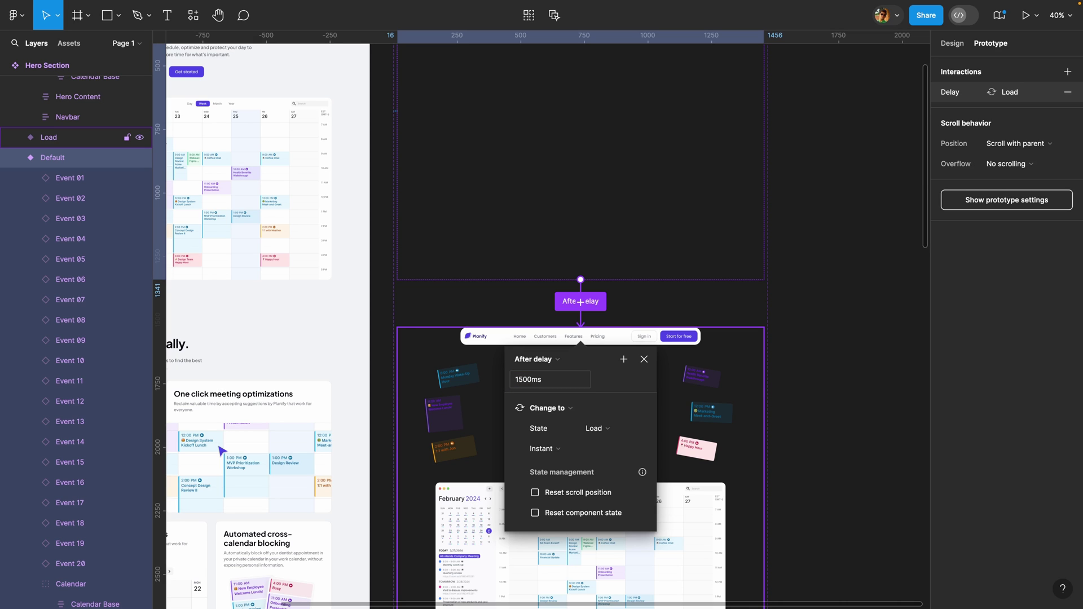
# - Use a Smart animate transition with ease in and out over 1000 ms
pyautogui.click(559, 449)
pyautogui.click(561, 479)
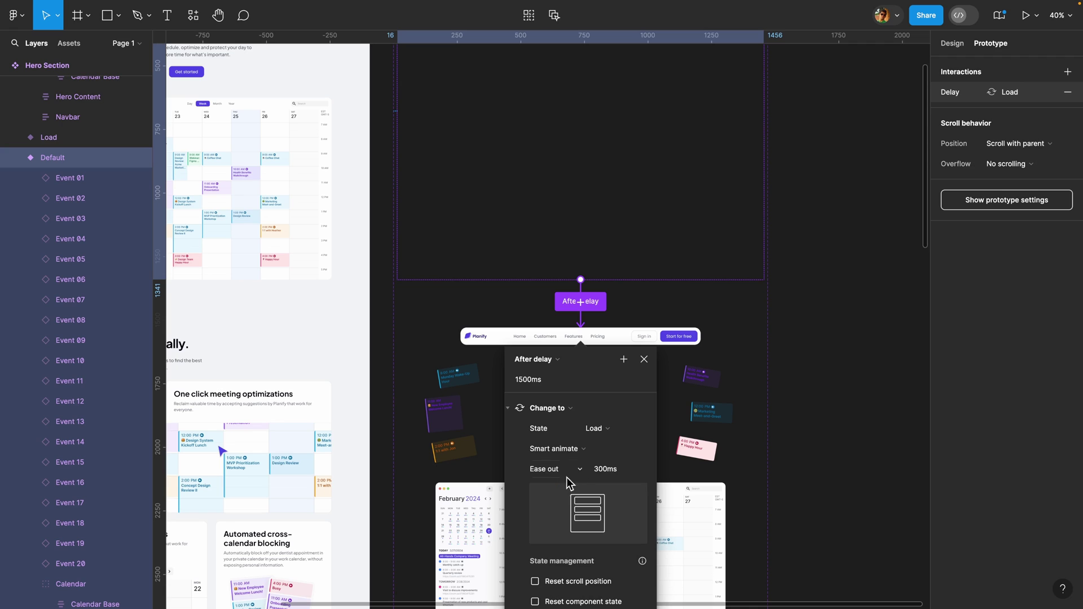
pyautogui.click(631, 470)
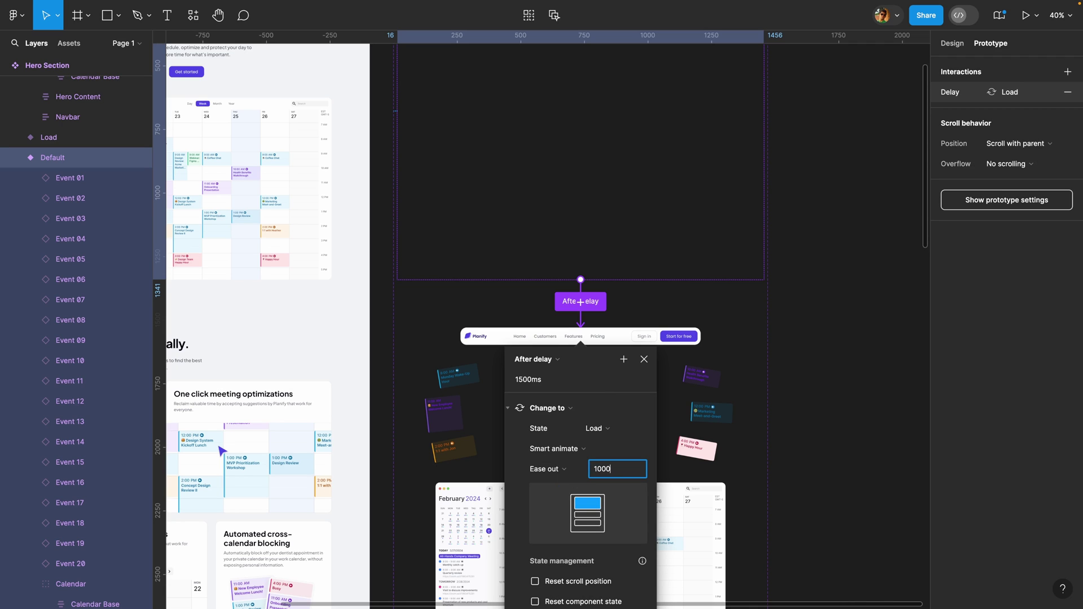
pyautogui.click(559, 470)
pyautogui.click(562, 485)
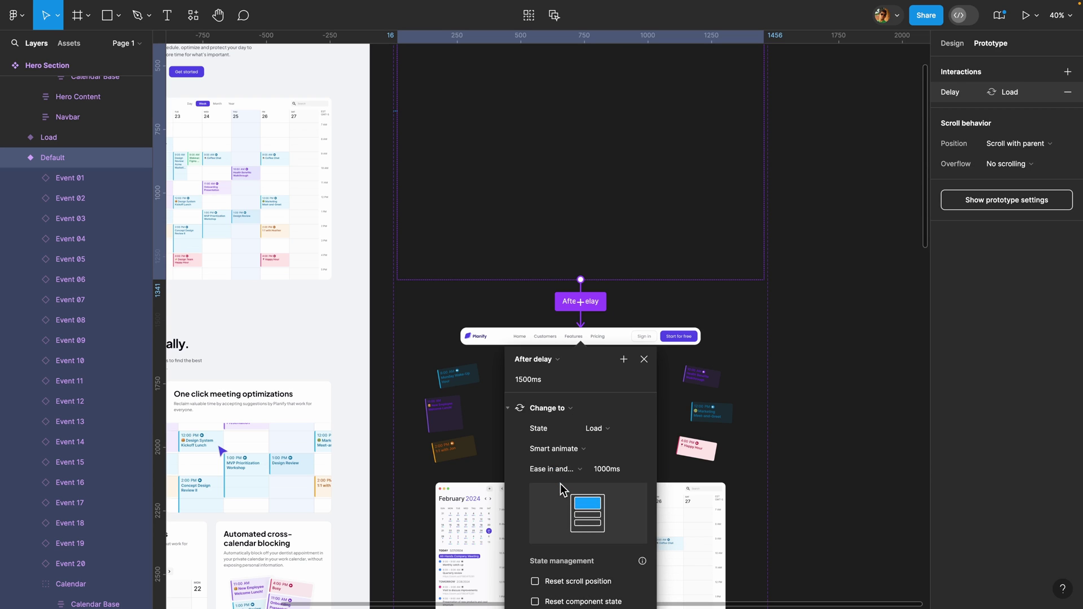
pyautogui.click(644, 359)
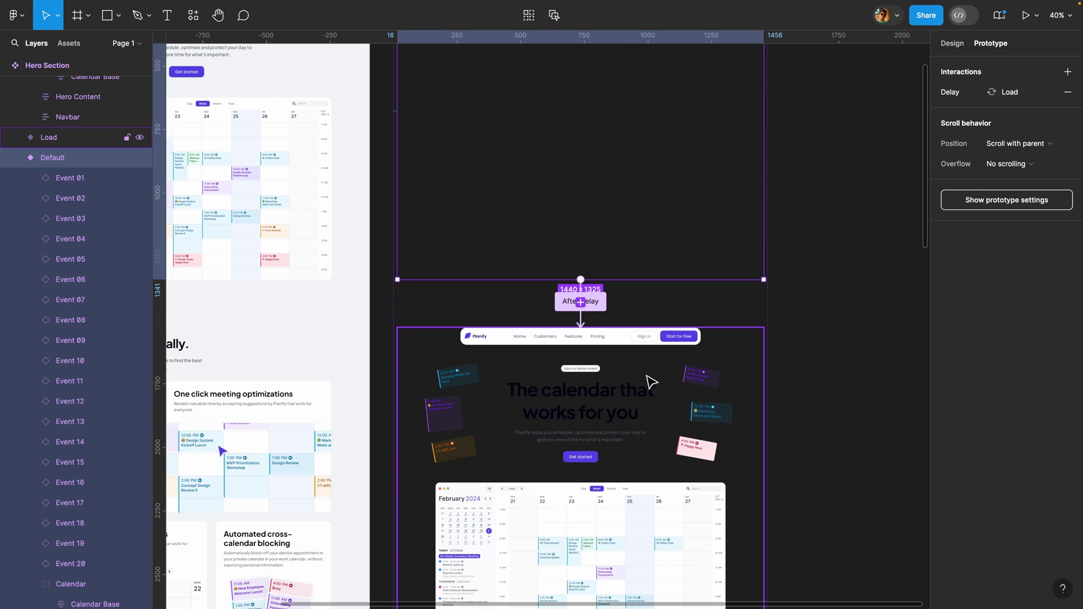
pyautogui.scroll(-2, 694, 428)
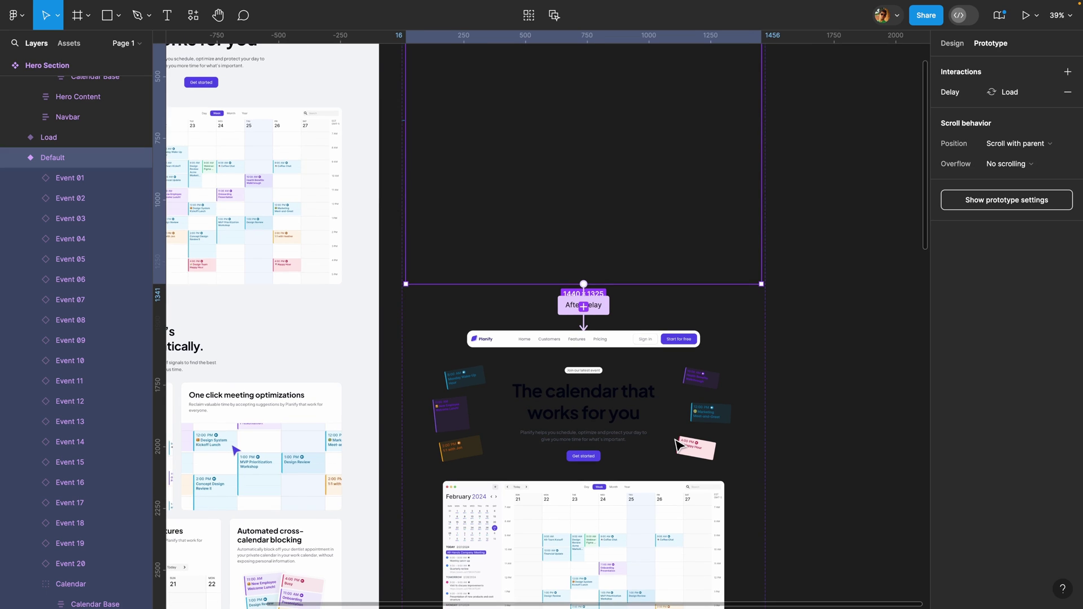
pyautogui.scroll(-4, 677, 442)
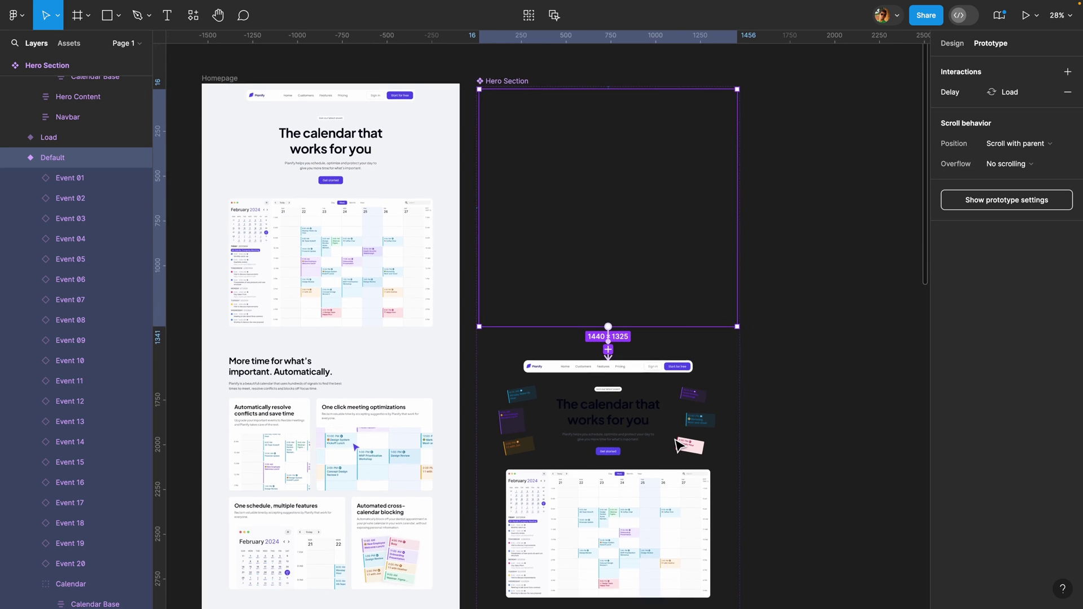
pyautogui.scroll(-1, 679, 446)
pyautogui.scroll(-3, 674, 449)
pyautogui.scroll(-3, 674, 449)
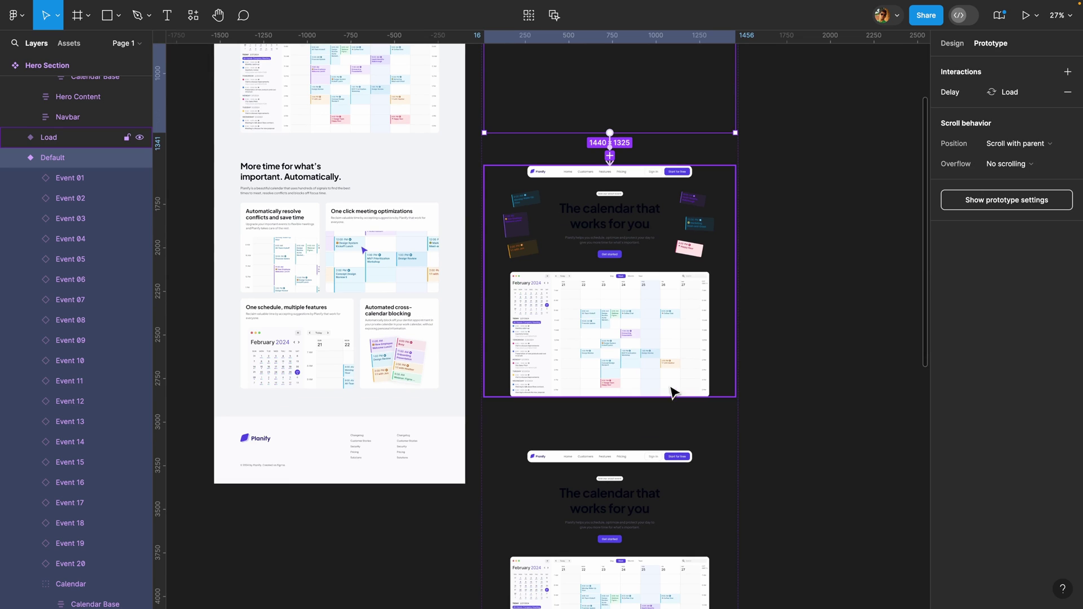
pyautogui.scroll(5, 670, 340)
# - Connect the Calendar frame to the Final variant with a Mouse enter trigger
pyautogui.click(369, 243)
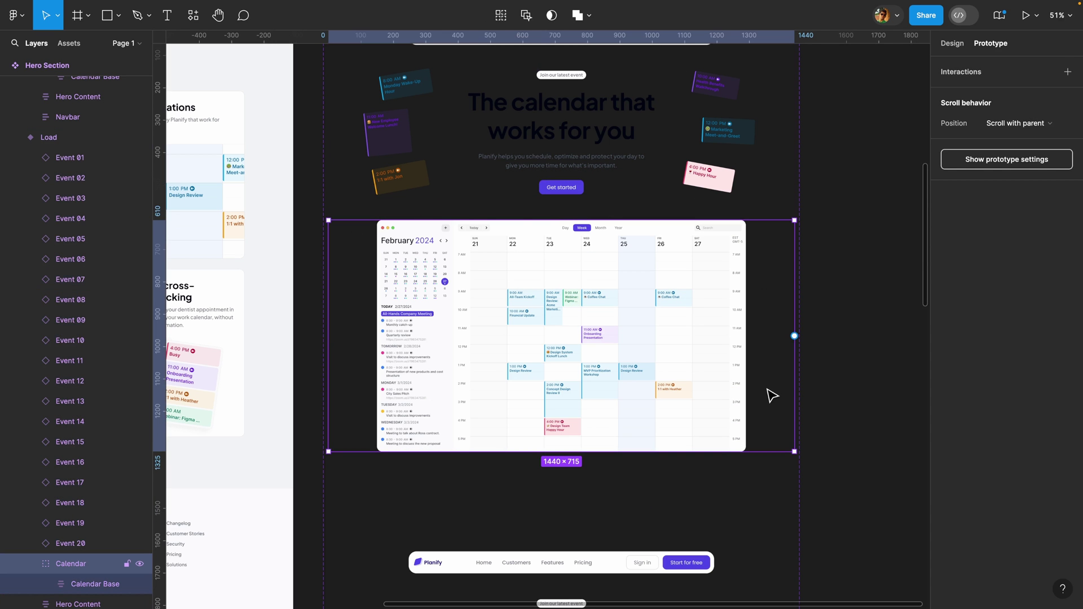
pyautogui.scroll(-6, 570, 407)
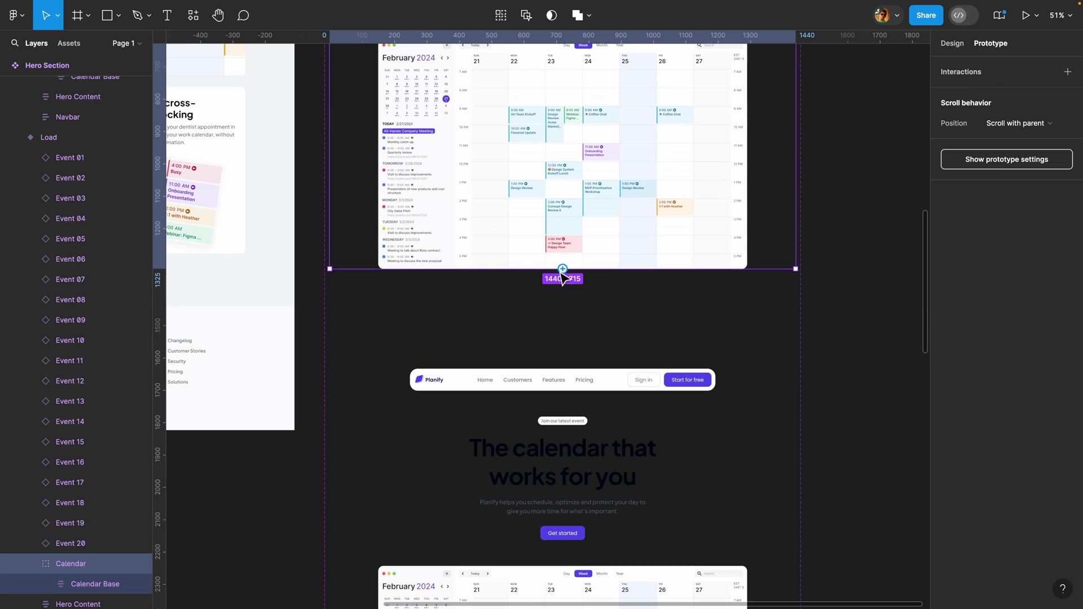
pyautogui.moveTo(563, 269); pyautogui.dragTo(567, 404)
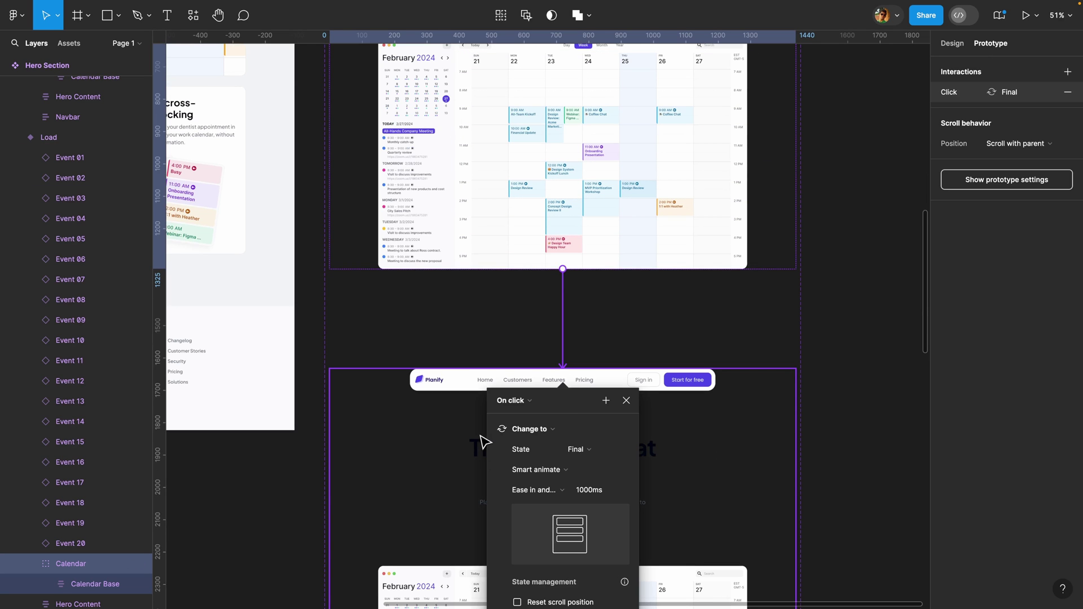
pyautogui.scroll(-4, 449, 426)
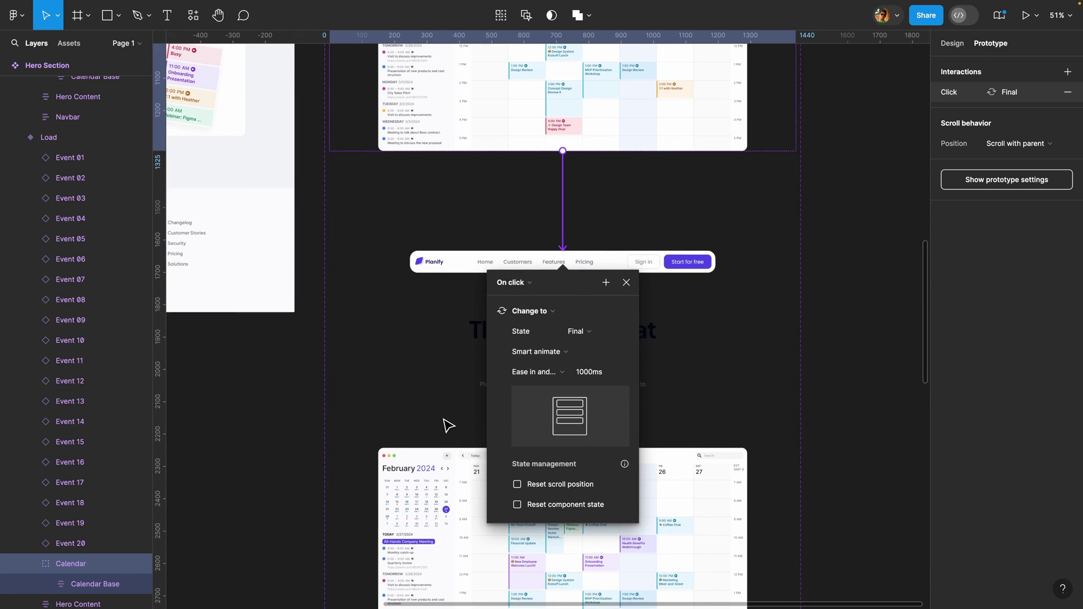
pyautogui.click(512, 282)
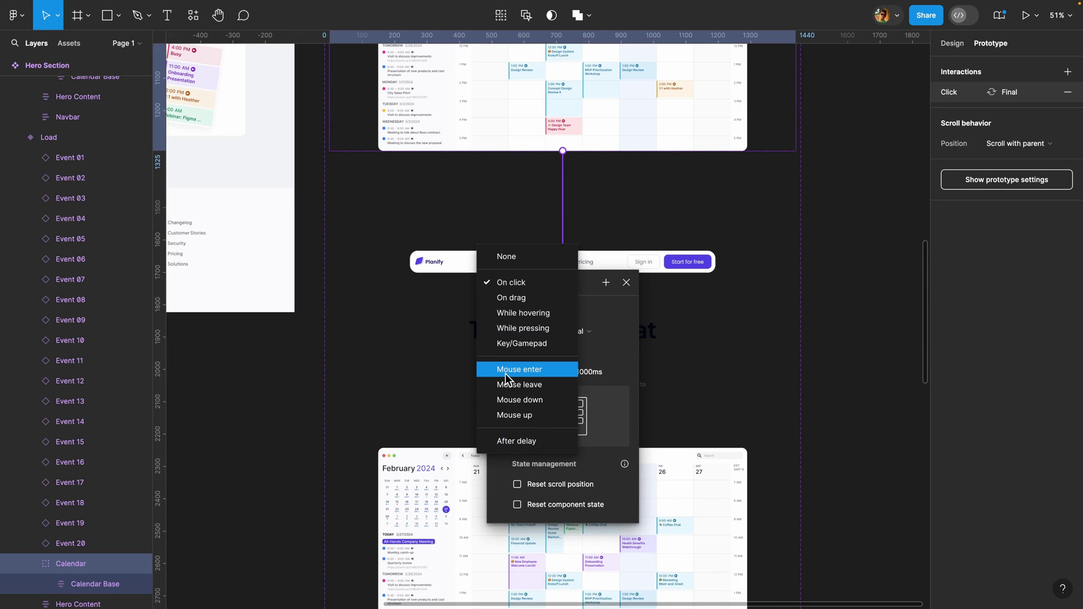
pyautogui.click(532, 372)
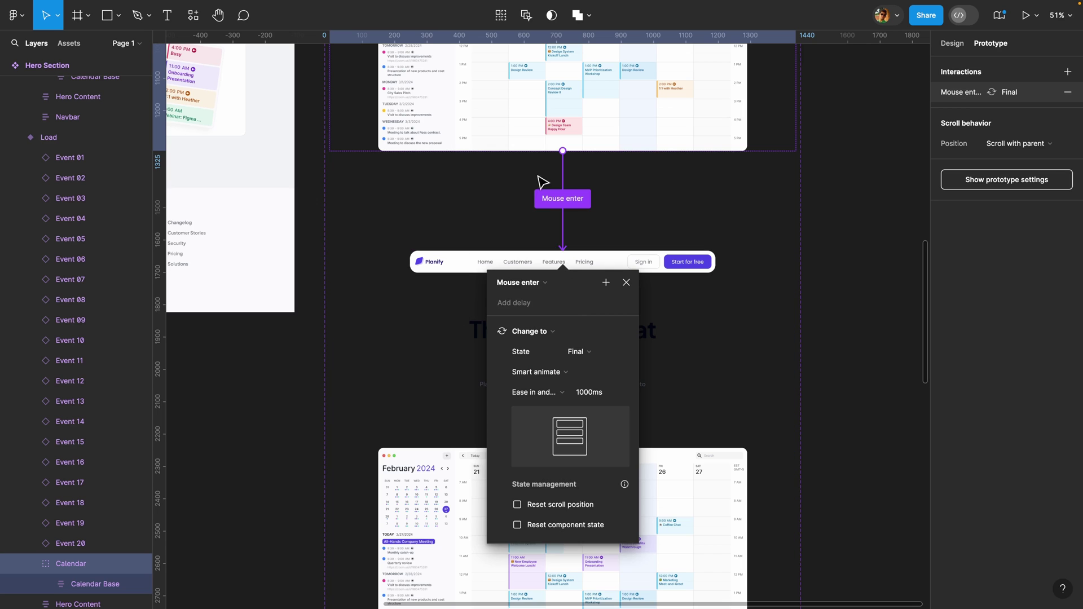
# - Adjust the Smart animate duration, leaving a 1000 ms ease-in-and-out transition
pyautogui.scroll(1, 482, 138)
pyautogui.scroll(5, 429, 164)
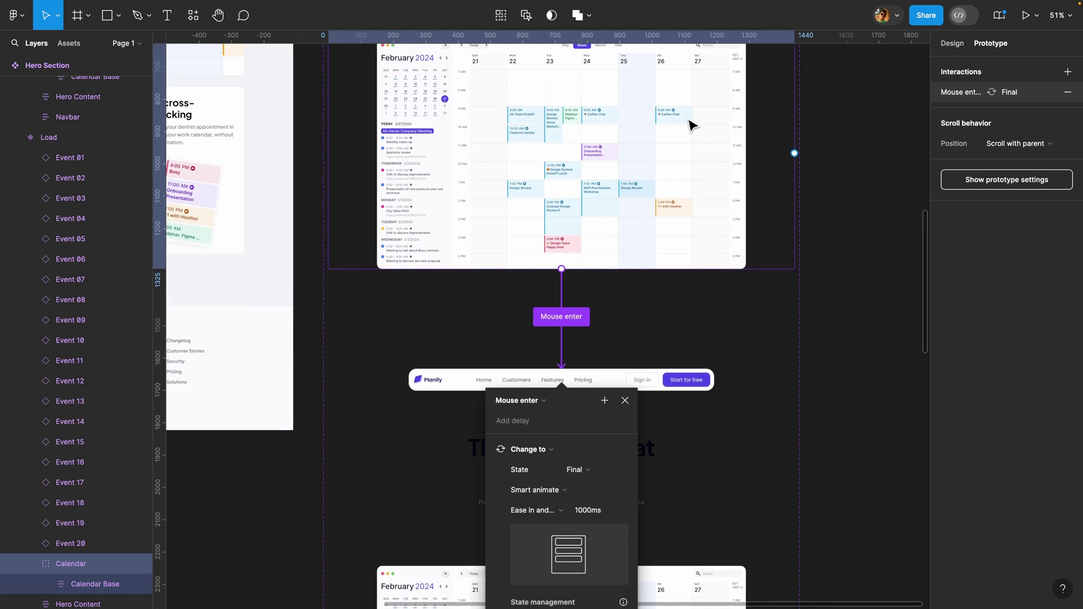
pyautogui.scroll(1, 705, 116)
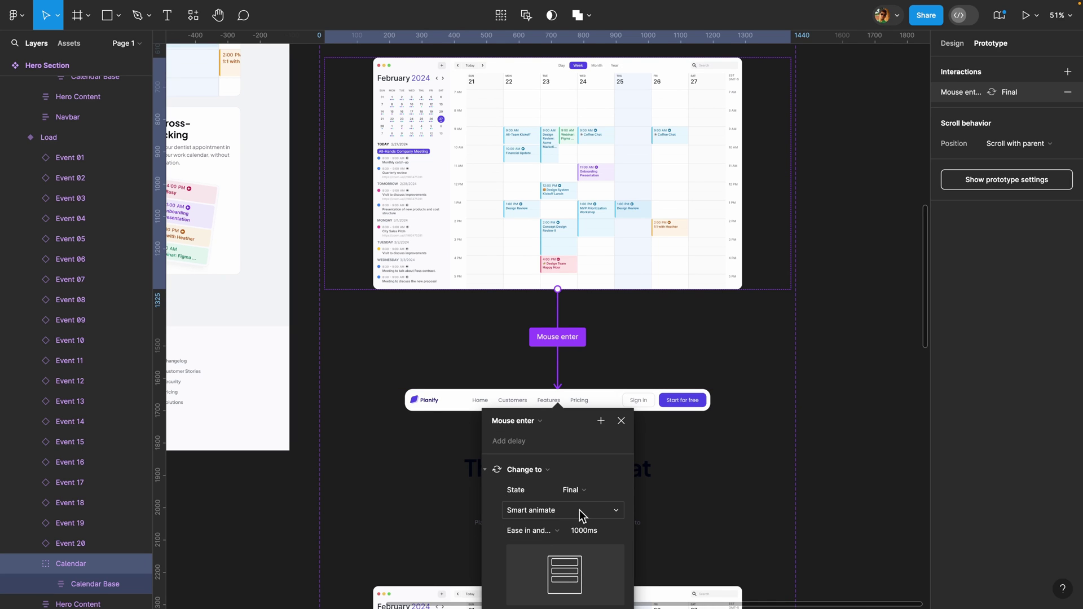
pyautogui.scroll(-2, 571, 531)
pyautogui.click(571, 479)
pyautogui.write('12')
pyautogui.press('Escape')
pyautogui.keyDown('ctrl'); pyautogui.scroll(-5, 661, 427); pyautogui.keyUp('ctrl')
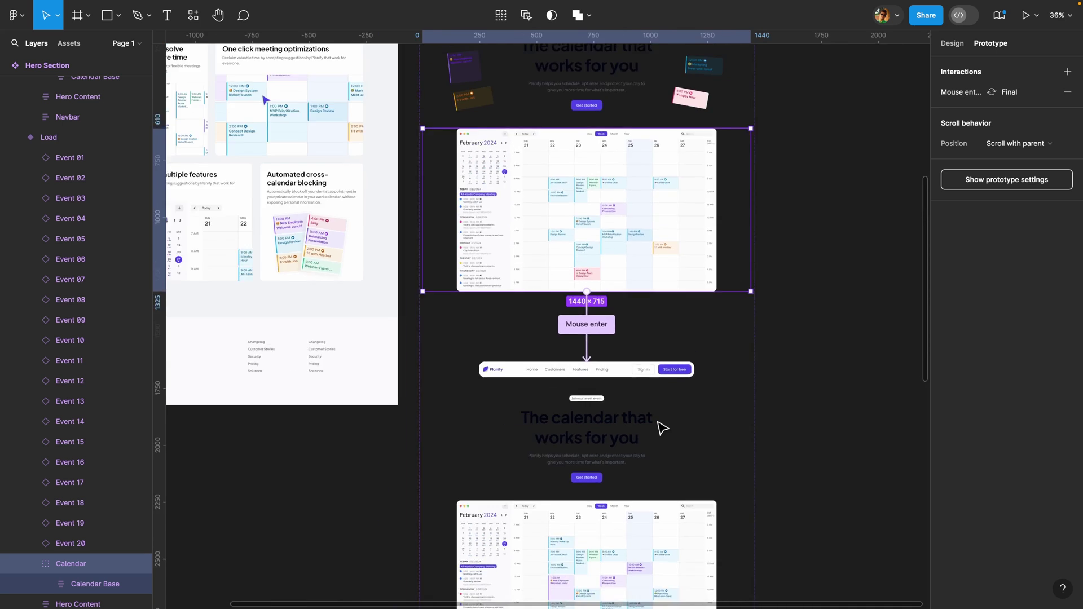
pyautogui.scroll(-1, 663, 429)
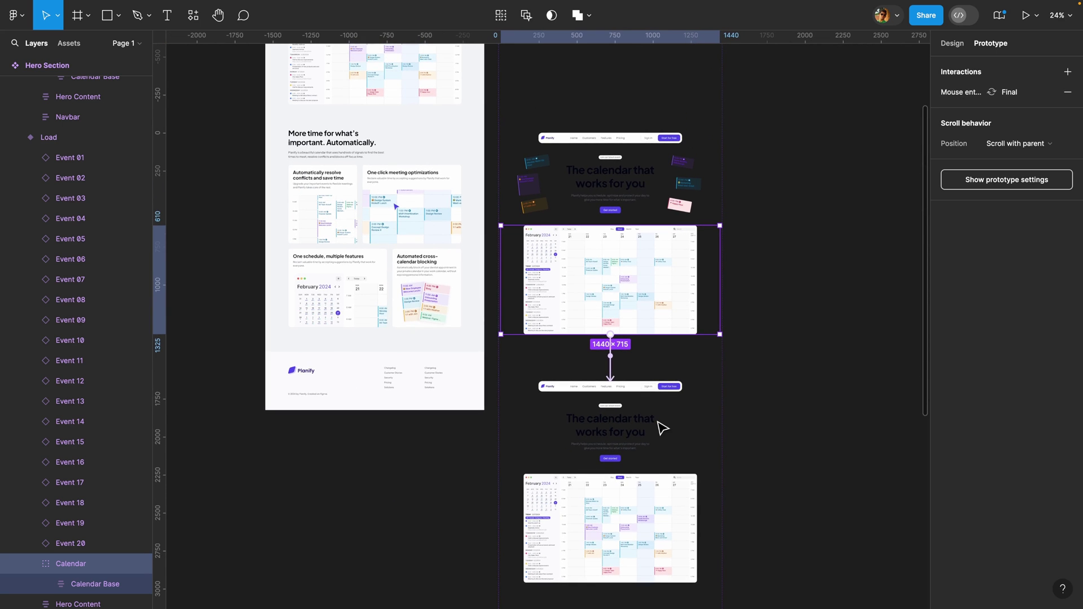
pyautogui.scroll(5, 662, 429)
pyautogui.hscroll(1, 662, 429)
# - Duplicate the Homepage frame and delete the hero section from the copy
pyautogui.click(242, 85)
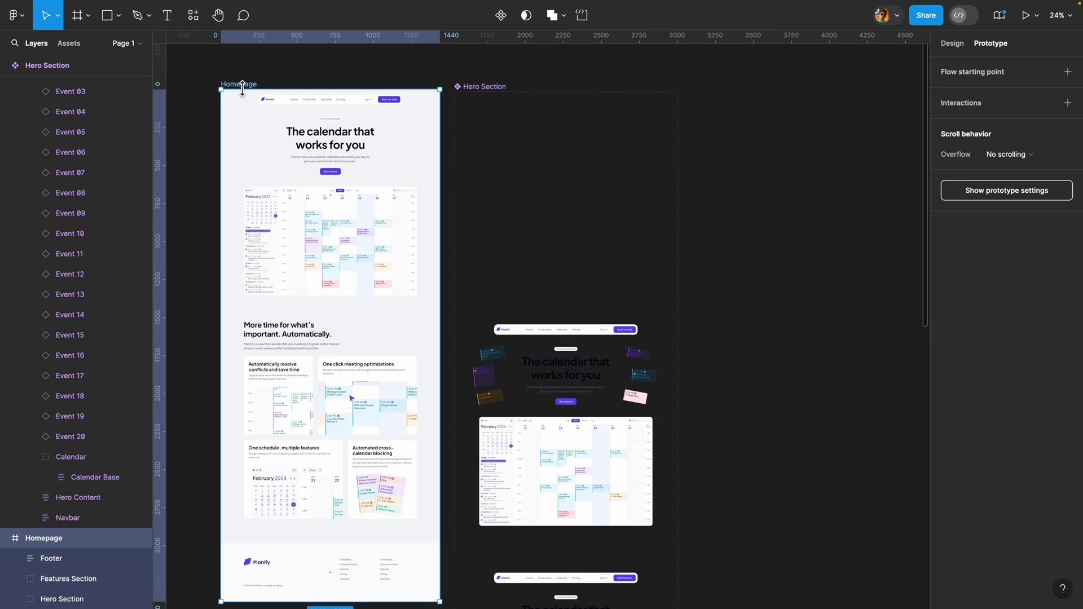
pyautogui.hotkey('ctrl', 'd')
pyautogui.hscroll(1, 265, 93)
pyautogui.click(748, 194)
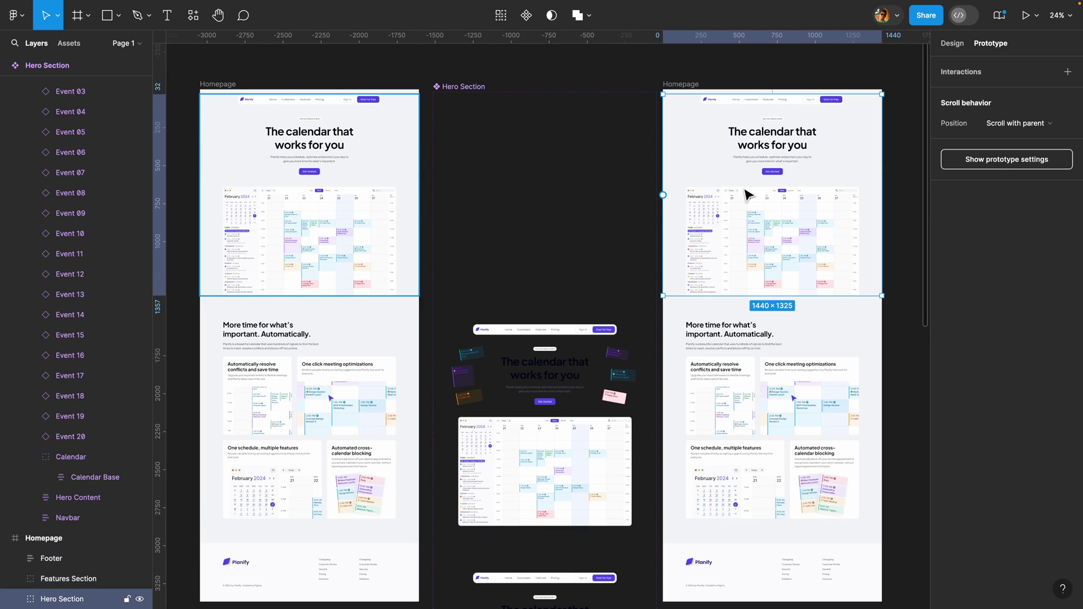
pyautogui.press('Delete')
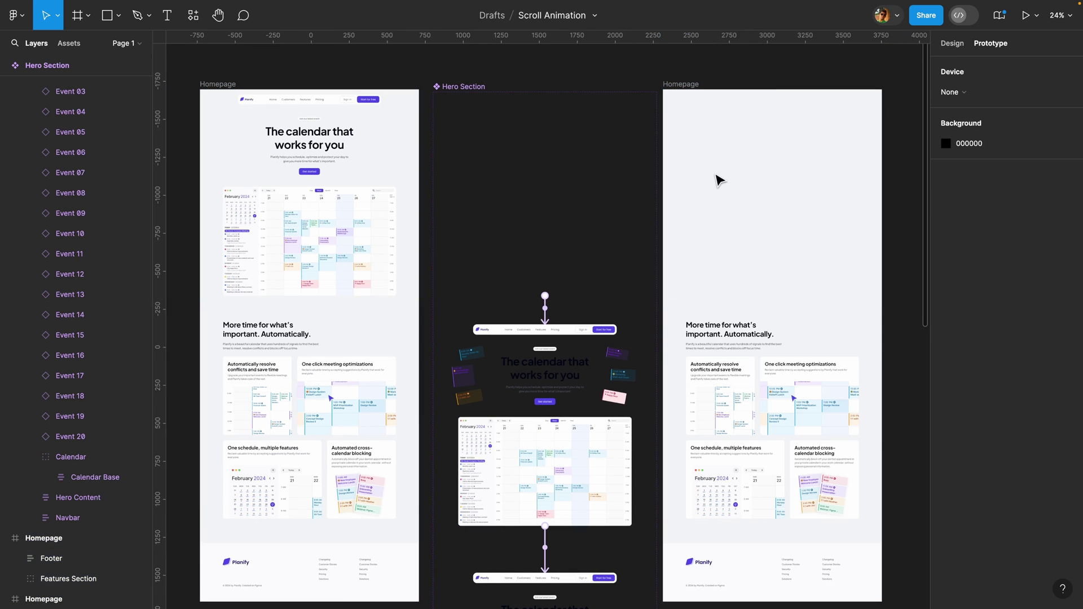
# - Place a Hero Section instance in the copied Homepage, top-aligned and then moved down to Y 16
pyautogui.click(77, 50)
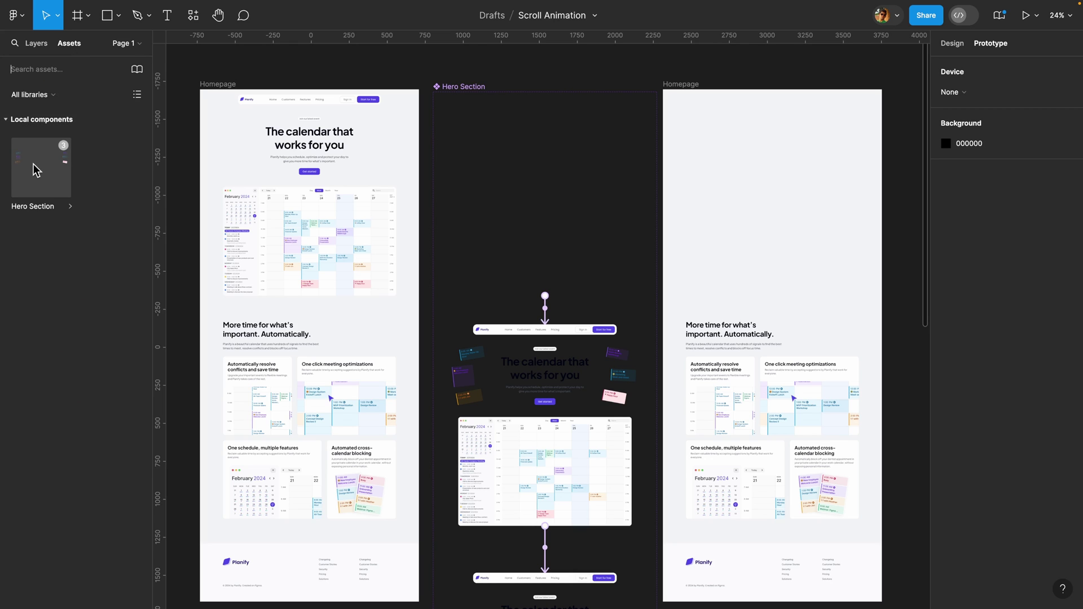
pyautogui.moveTo(34, 173); pyautogui.dragTo(771, 194)
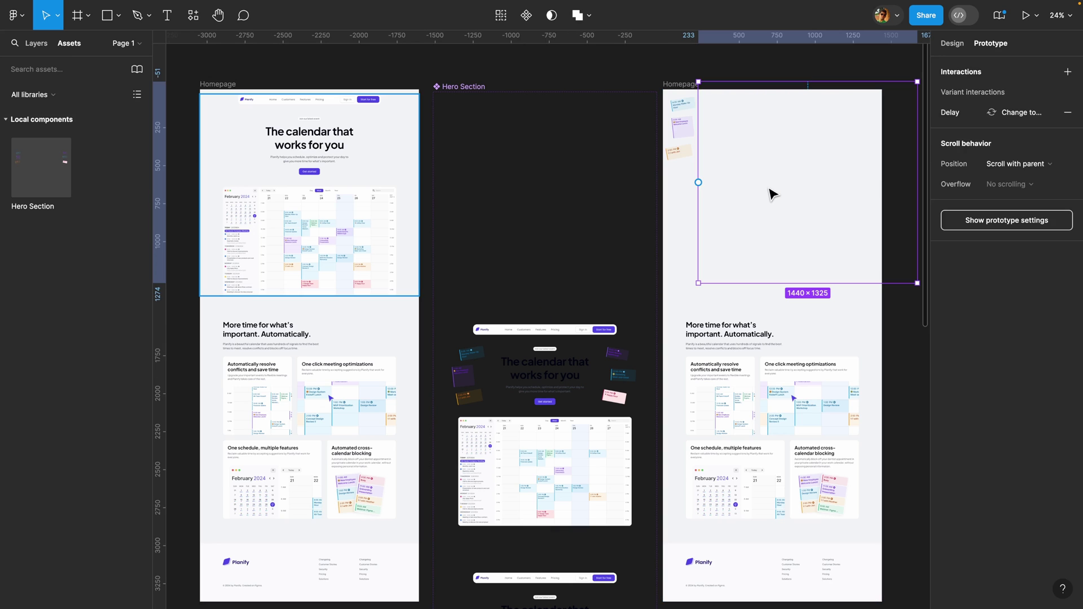
pyautogui.click(951, 43)
pyautogui.click(969, 67)
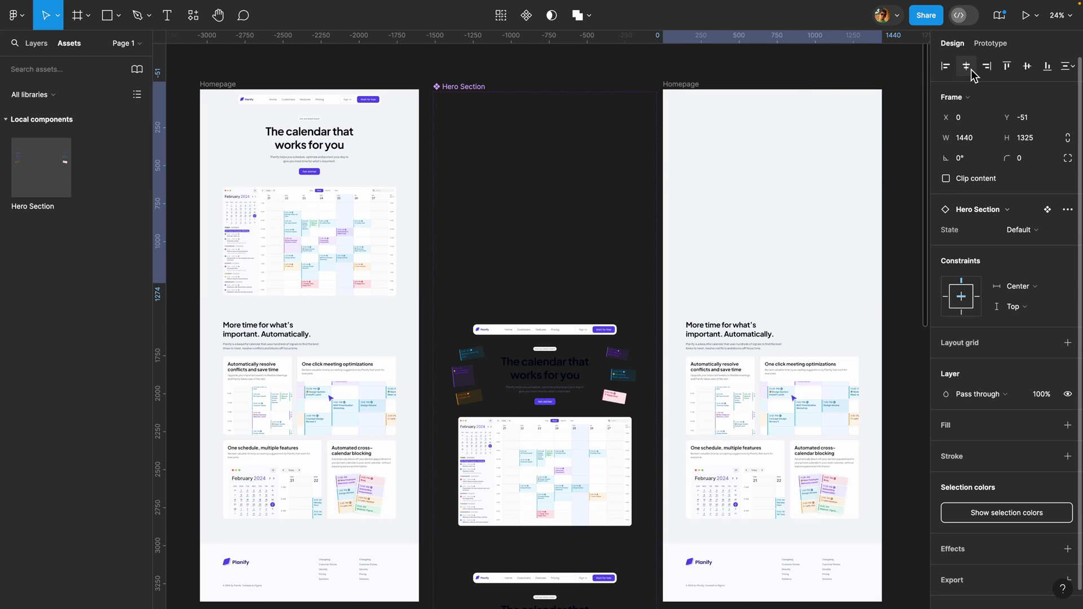
pyautogui.hotkey('alt', 'w')
pyautogui.scroll(3, 847, 130)
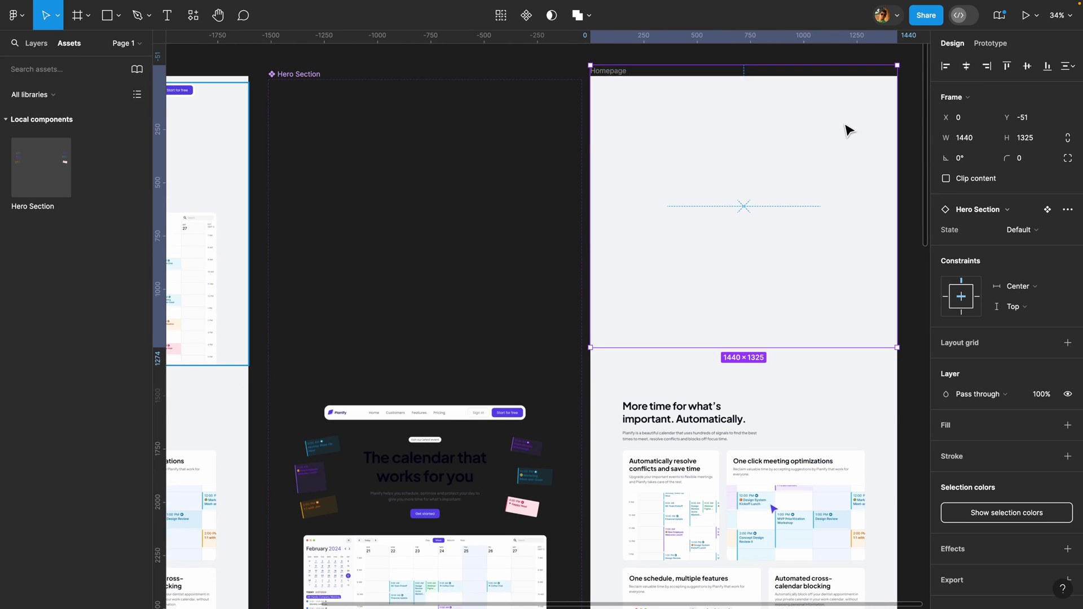
pyautogui.moveTo(752, 71); pyautogui.dragTo(756, 78)
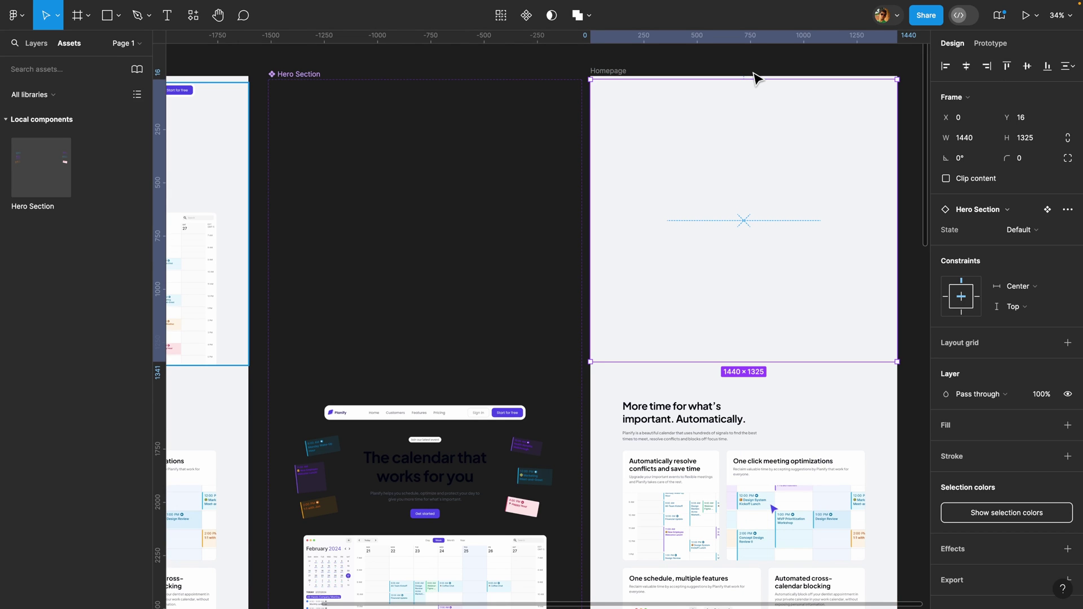
pyautogui.hscroll(5, 795, 186)
pyautogui.click(392, 72)
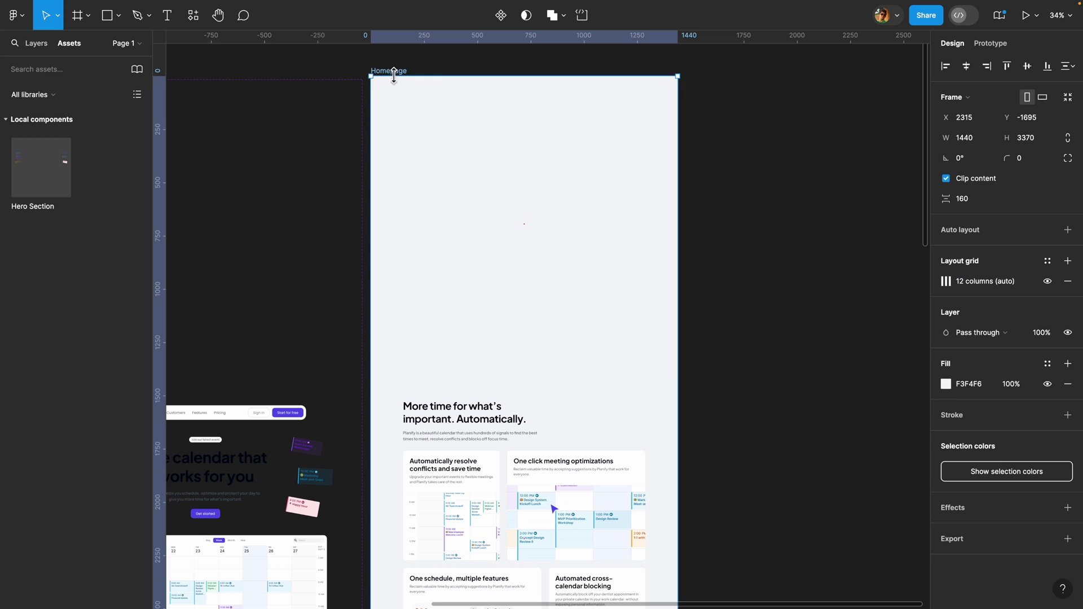
pyautogui.click(1036, 15)
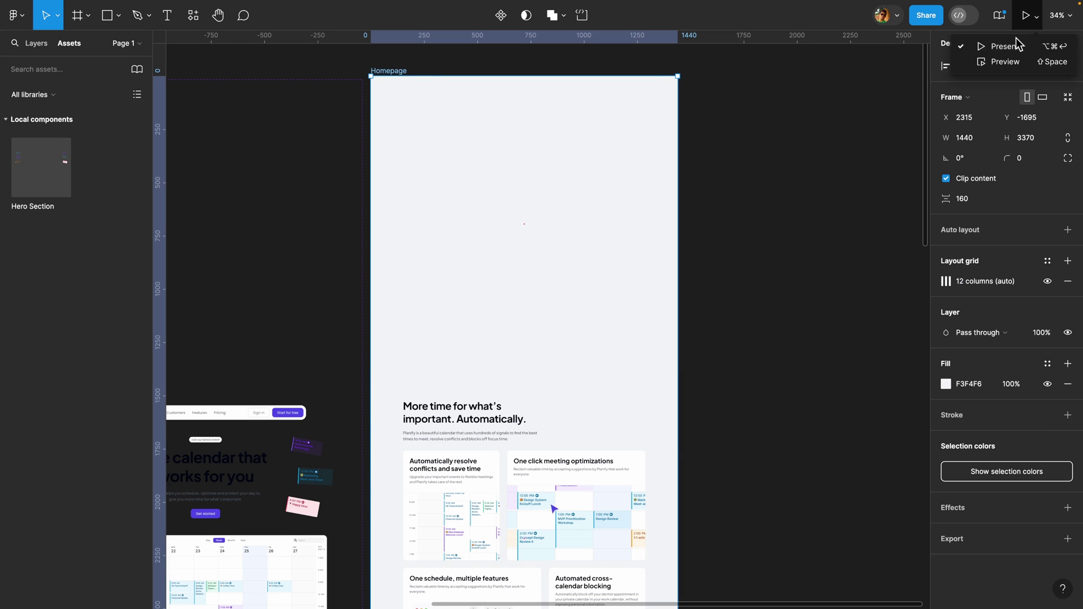
pyautogui.click(1007, 48)
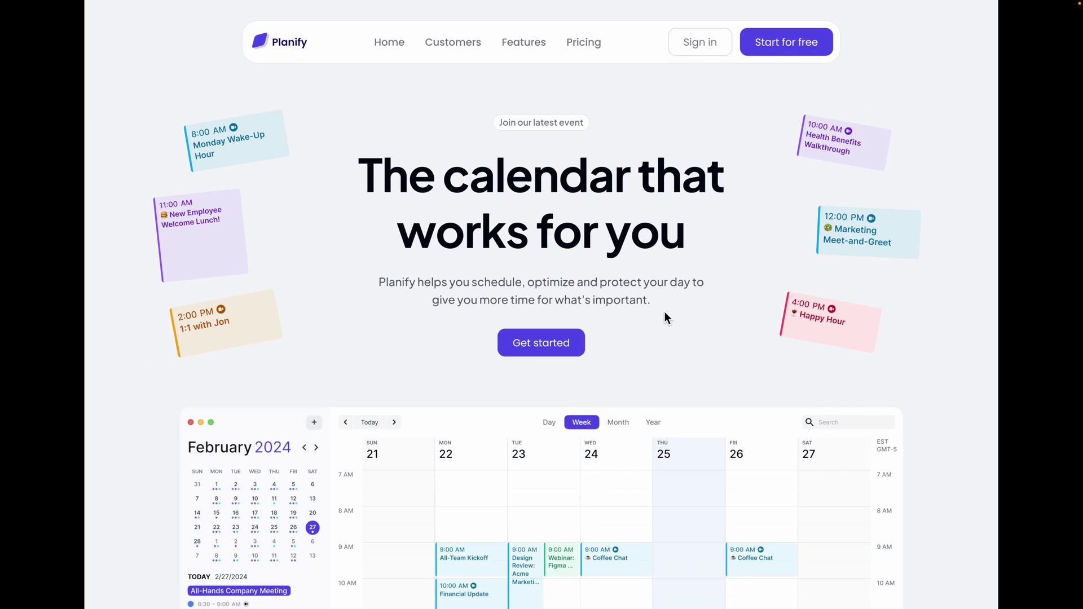
pyautogui.scroll(-5, 646, 450)
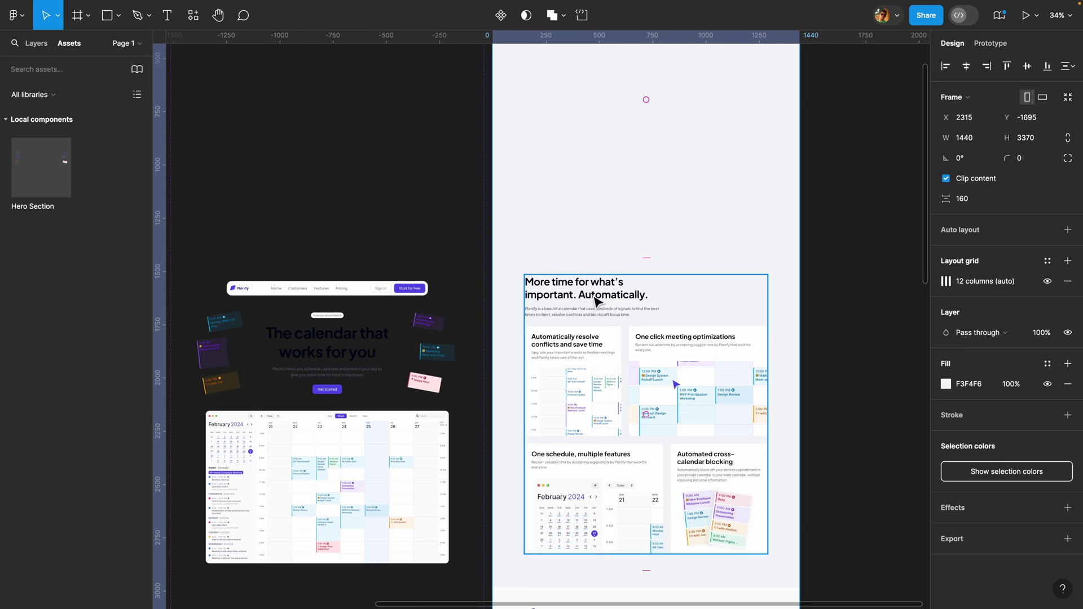
# - Expand the Features Section layers and select the whole Features Section group
pyautogui.scroll(-3, 486, 311)
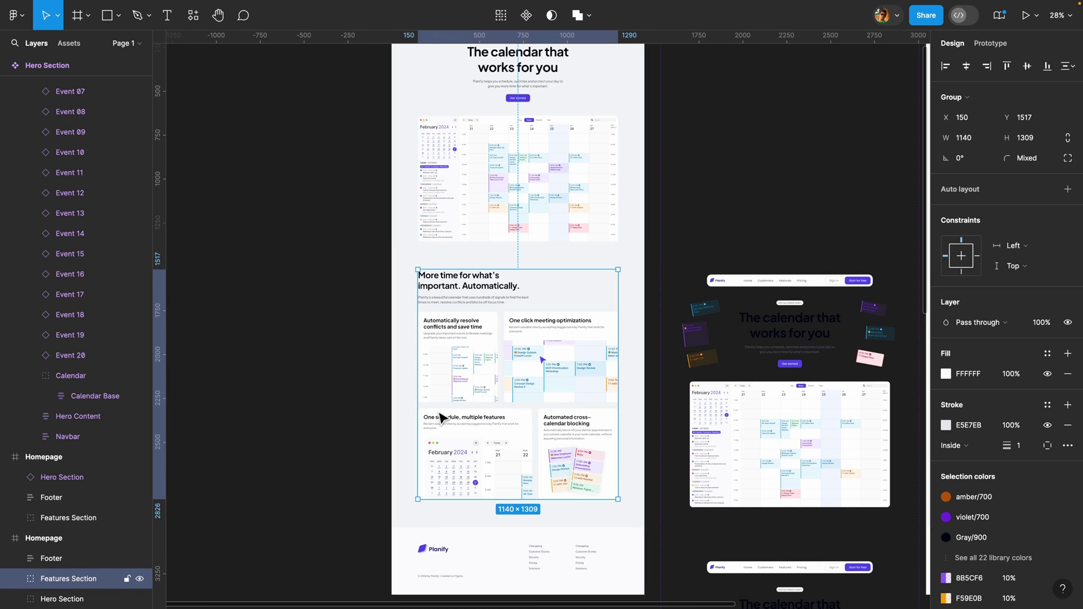
pyautogui.click(14, 579)
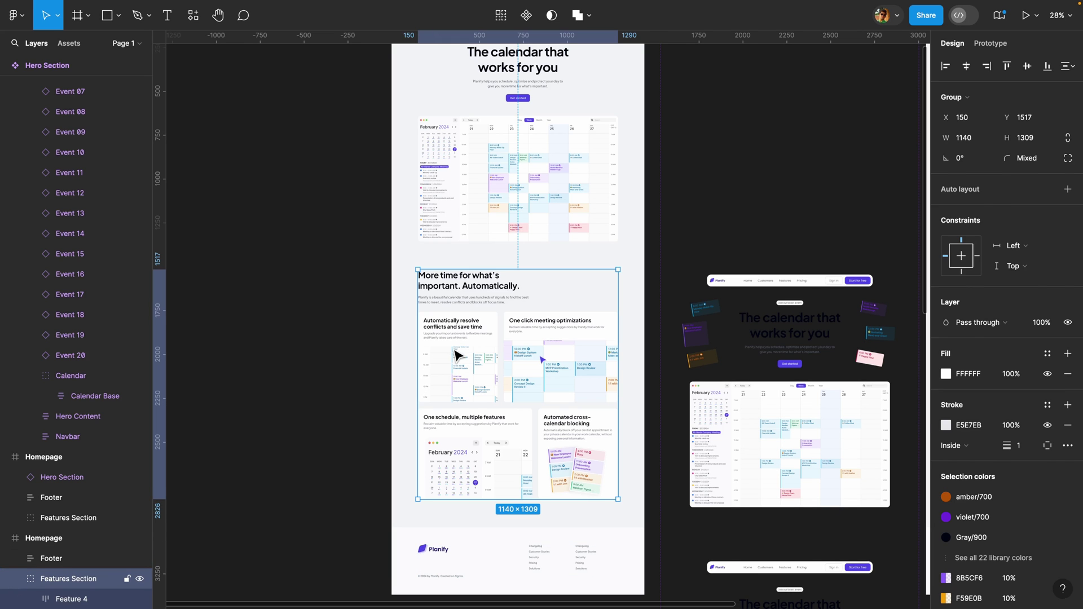
pyautogui.doubleClick(453, 357)
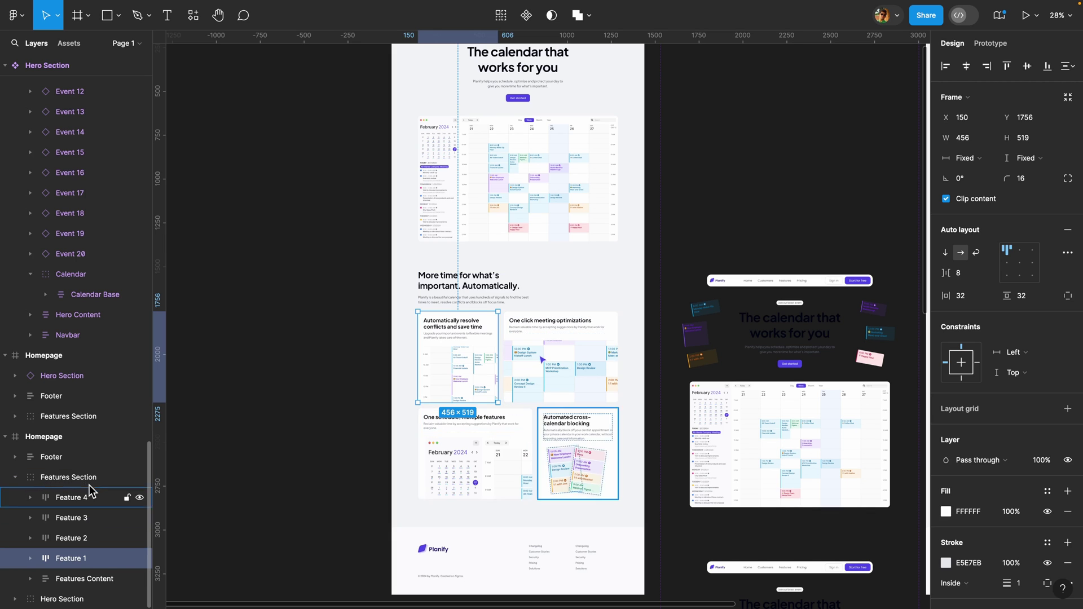
pyautogui.click(85, 538)
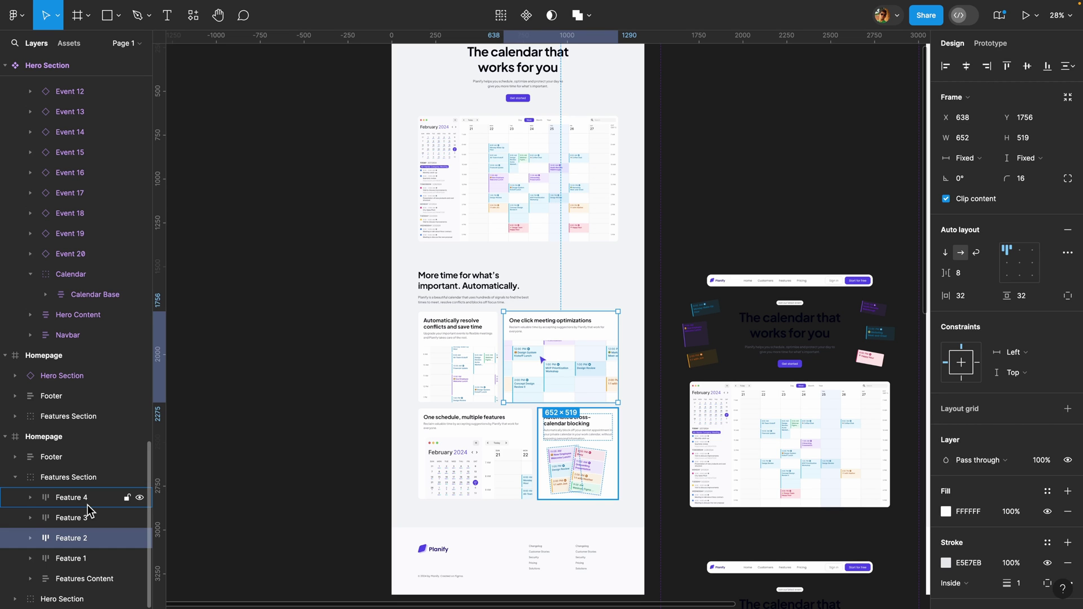
pyautogui.click(89, 479)
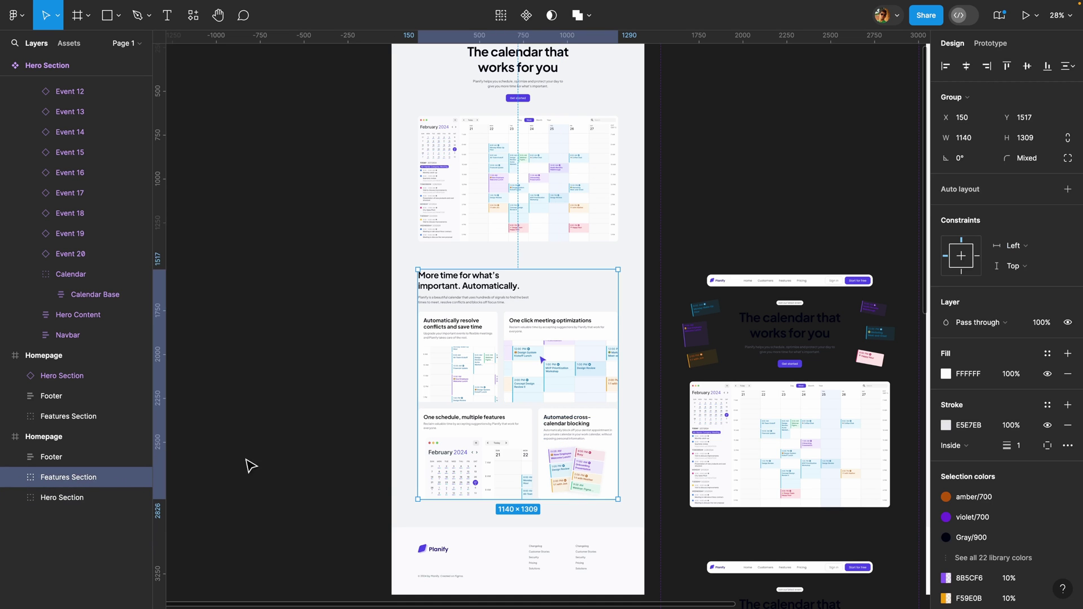
# - Duplicate the Features Section, place the copy right of Homepage, and make it a component
pyautogui.scroll(-5, 324, 444)
pyautogui.scroll(-1, 324, 444)
pyautogui.hotkey('ctrl', 'd')
pyautogui.moveTo(399, 415); pyautogui.dragTo(828, 320)
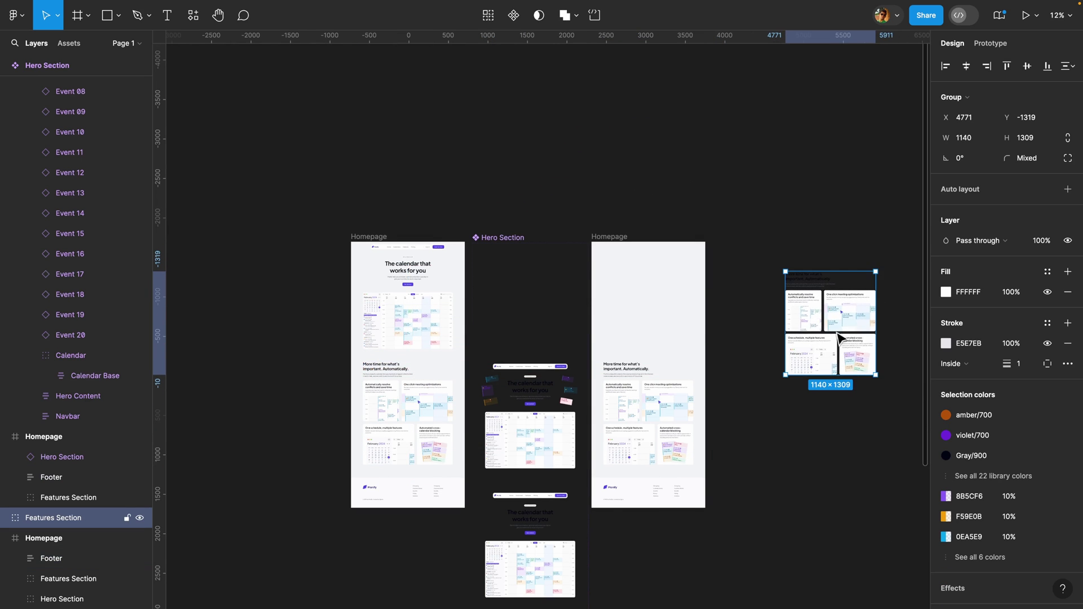
pyautogui.hscroll(3, 587, 175)
pyautogui.click(515, 25)
pyautogui.scroll(5, 720, 363)
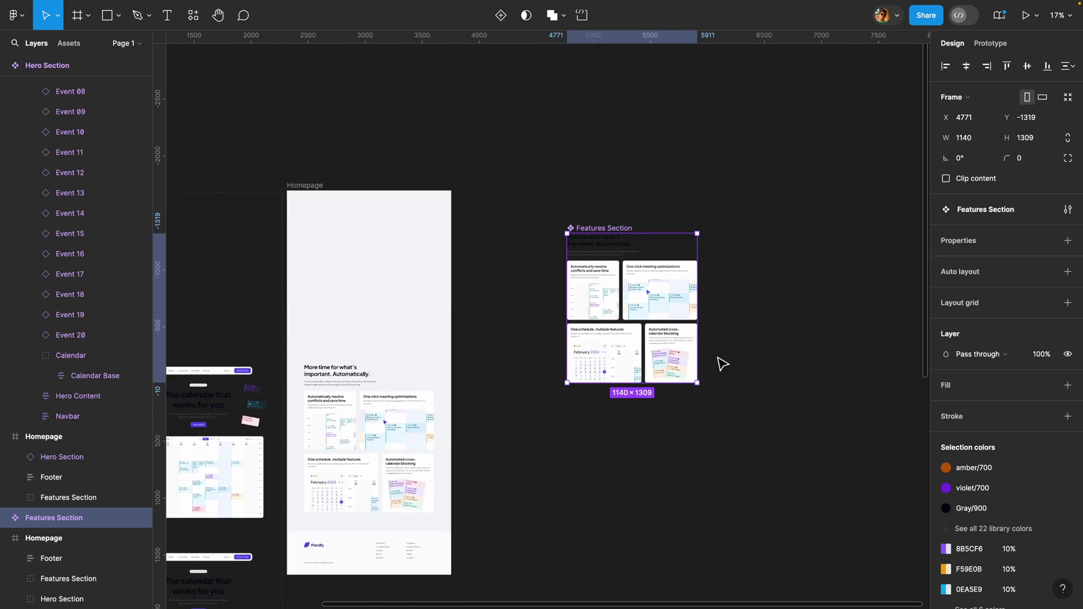
# - Add a second variant and rename the Property 1 property to State
pyautogui.click(496, 21)
pyautogui.click(581, 201)
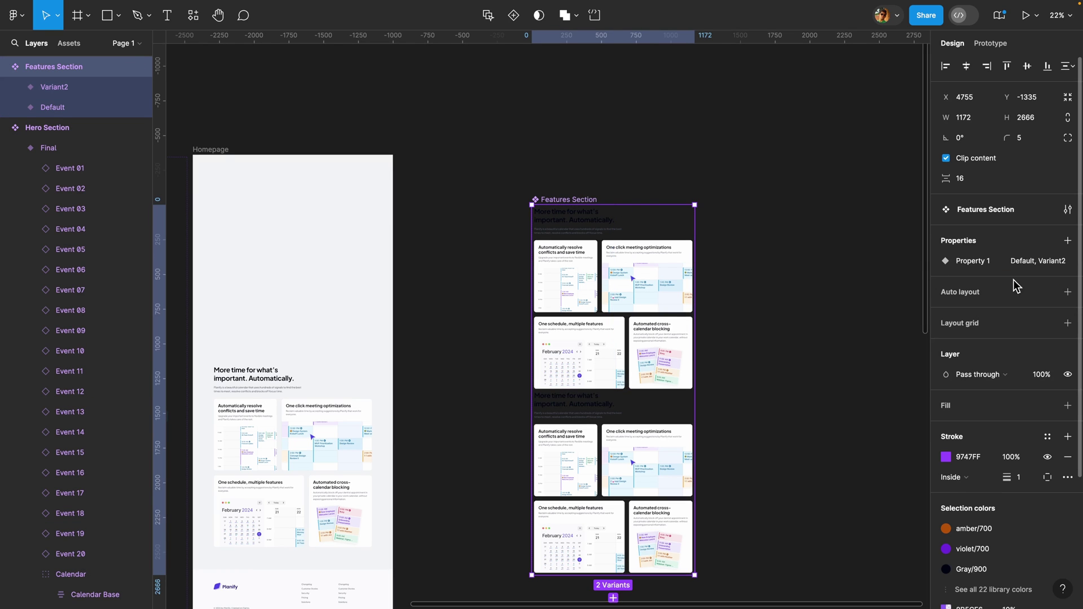
pyautogui.doubleClick(973, 261)
pyautogui.write('State')
pyautogui.press('Return')
pyautogui.press('Return')
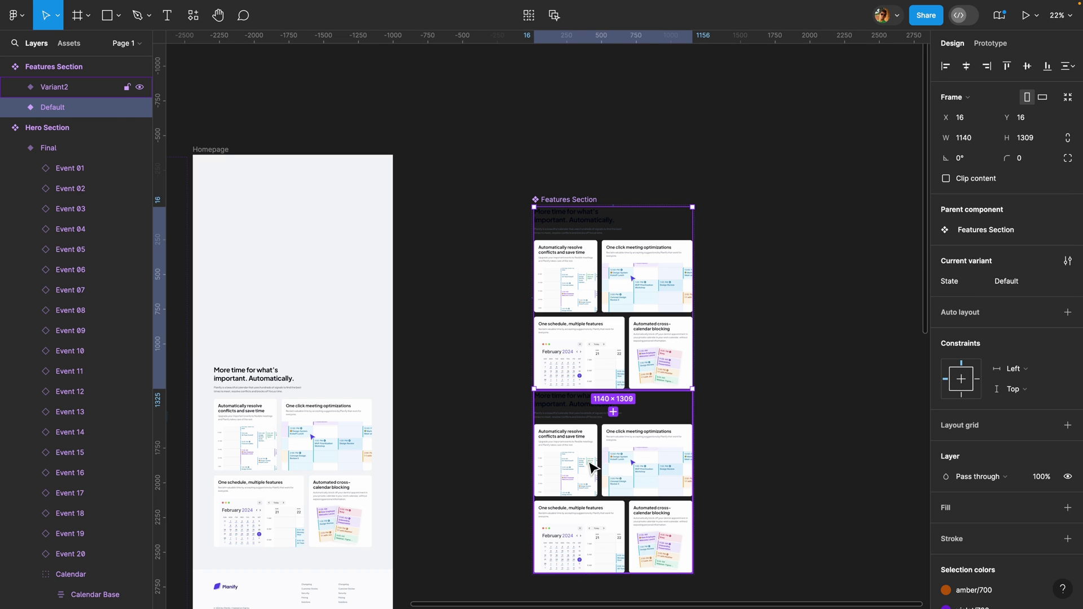
# - Nudge Default's Features Content heading block upward and set its opacity to 0%
pyautogui.scroll(5, 621, 238)
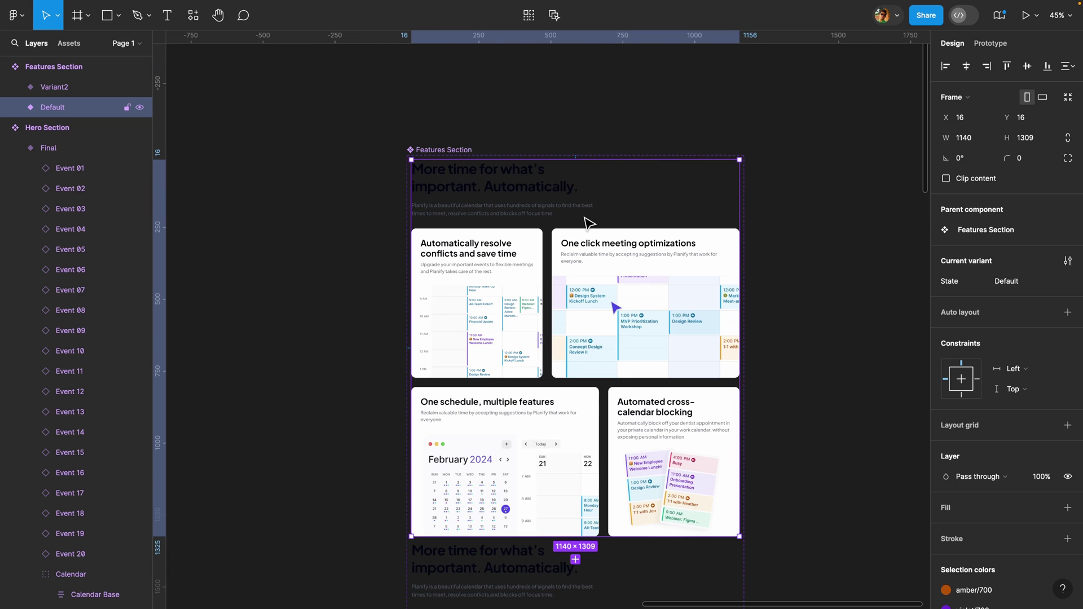
pyautogui.doubleClick(505, 182)
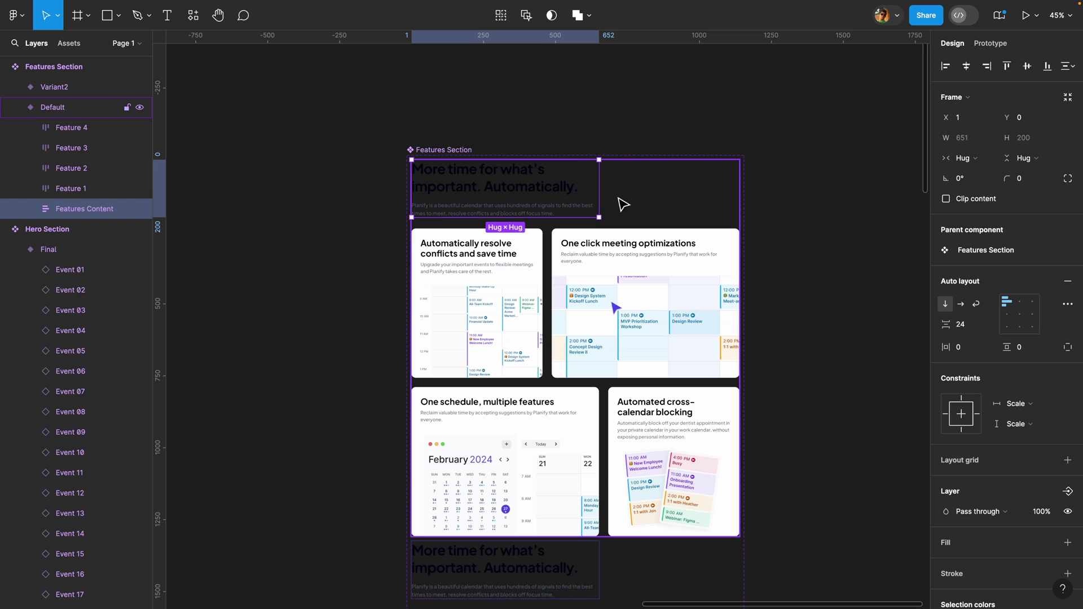
pyautogui.hotkey('shift', 'Up')
pyautogui.hotkey('shift', 'Up')
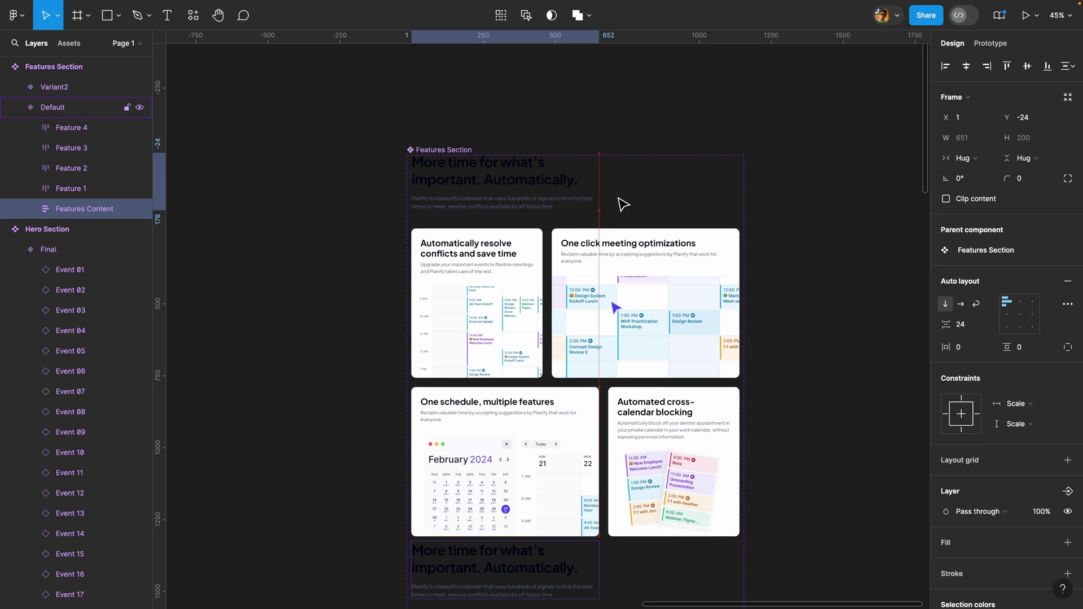
pyautogui.hotkey('shift', 'Up')
pyautogui.click(1042, 512)
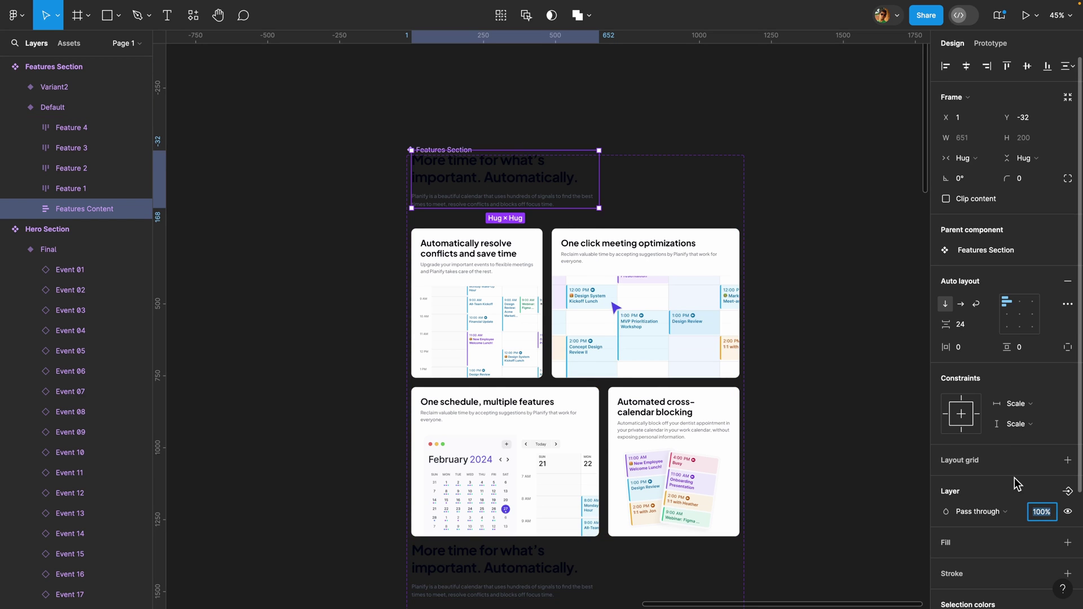
pyautogui.write('0')
pyautogui.press('Return')
# - Set Feature 1–4 cards in the Default variant to 0% opacity
pyautogui.click(484, 311)
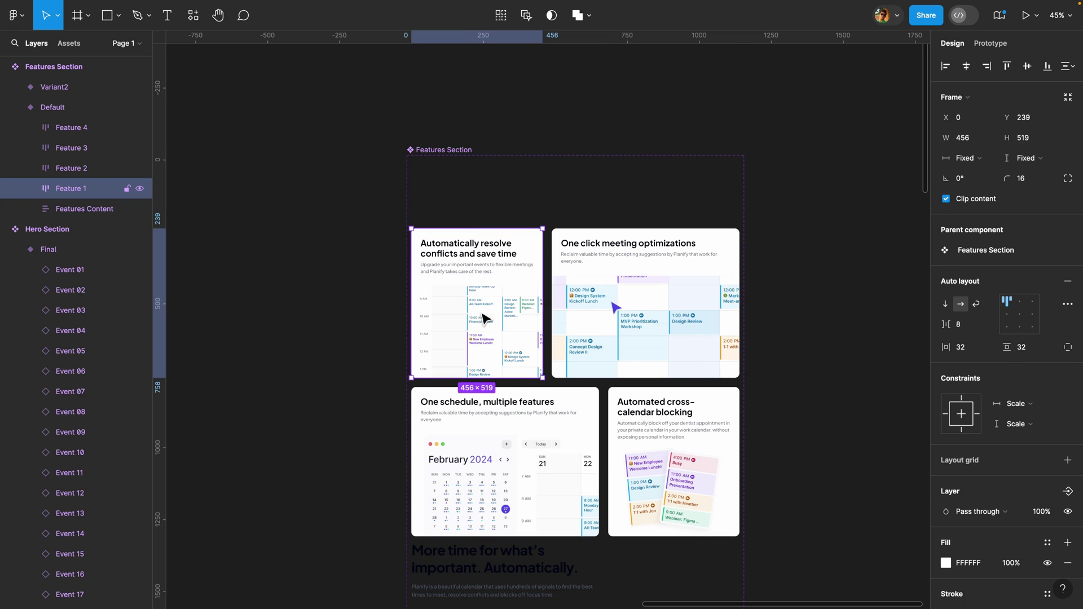
pyautogui.keyDown('shift'); pyautogui.click(616, 308); pyautogui.keyUp('shift')
pyautogui.keyDown('shift'); pyautogui.click(538, 406); pyautogui.keyUp('shift')
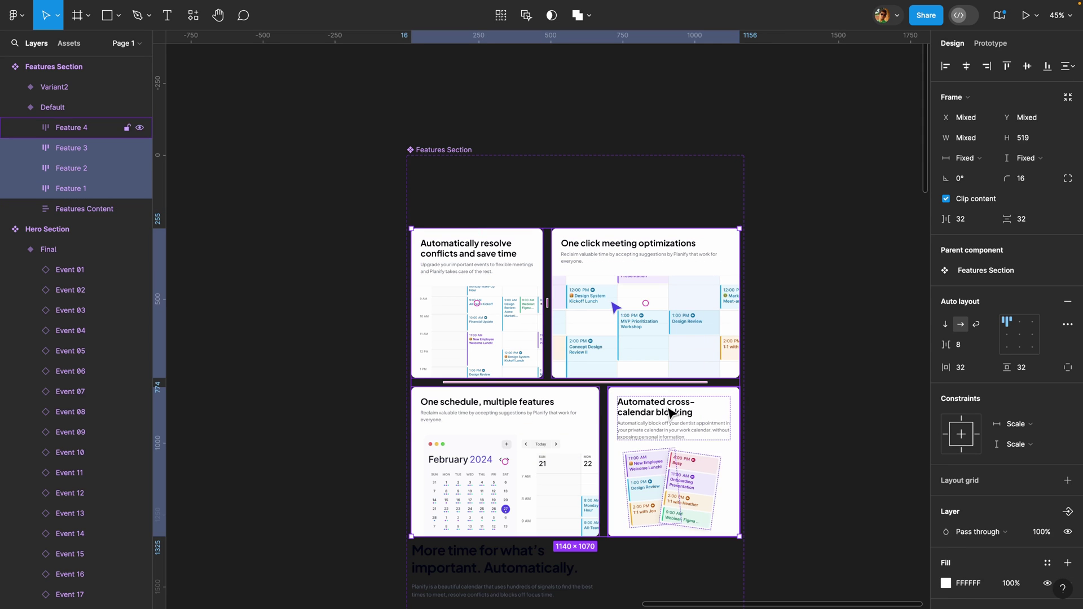
pyautogui.keyDown('shift'); pyautogui.click(672, 416); pyautogui.keyUp('shift')
pyautogui.click(1042, 534)
pyautogui.write('0')
pyautogui.press('Return')
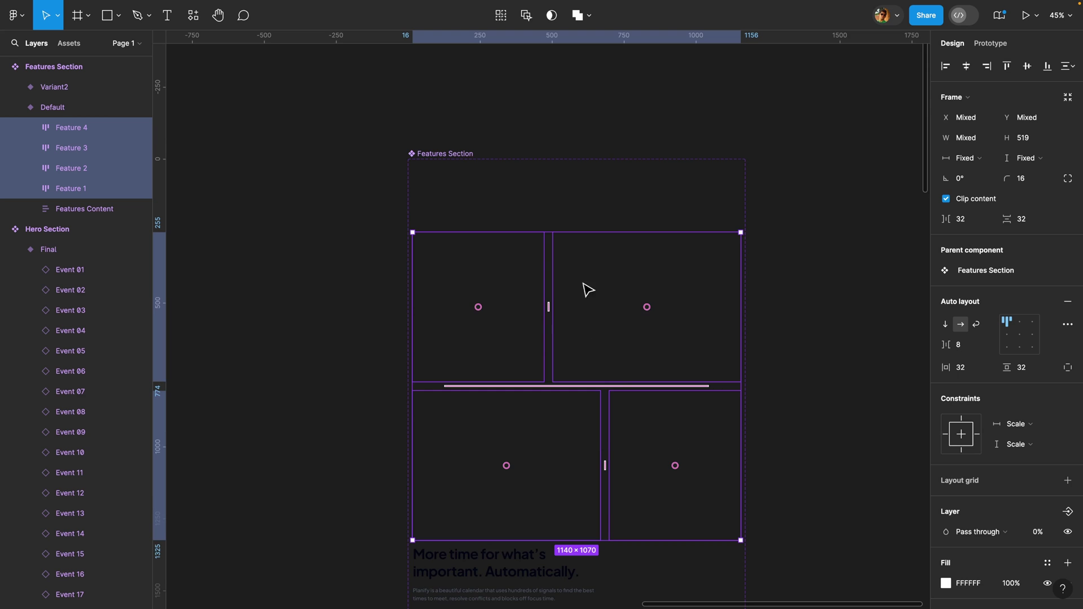
pyautogui.scroll(-5, 579, 393)
pyautogui.click(585, 304)
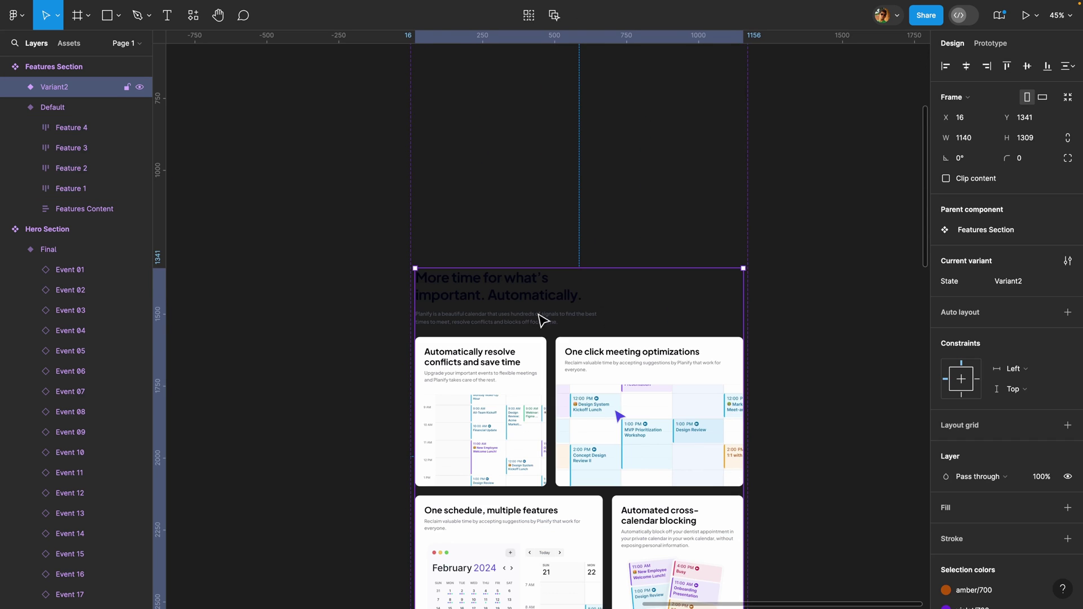
pyautogui.scroll(-2, 583, 307)
pyautogui.doubleClick(508, 257)
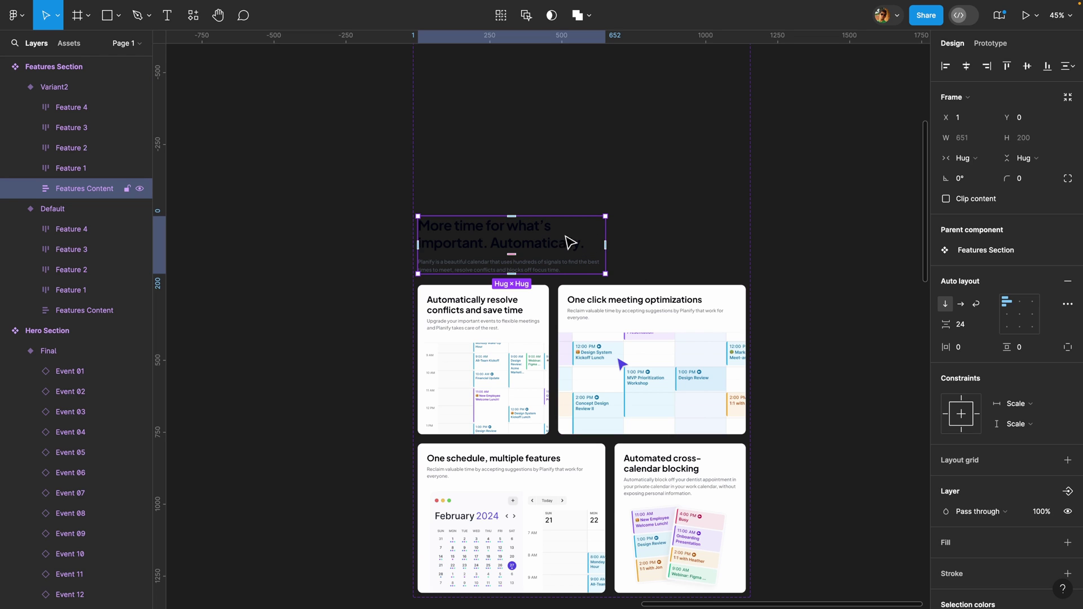
pyautogui.click(483, 322)
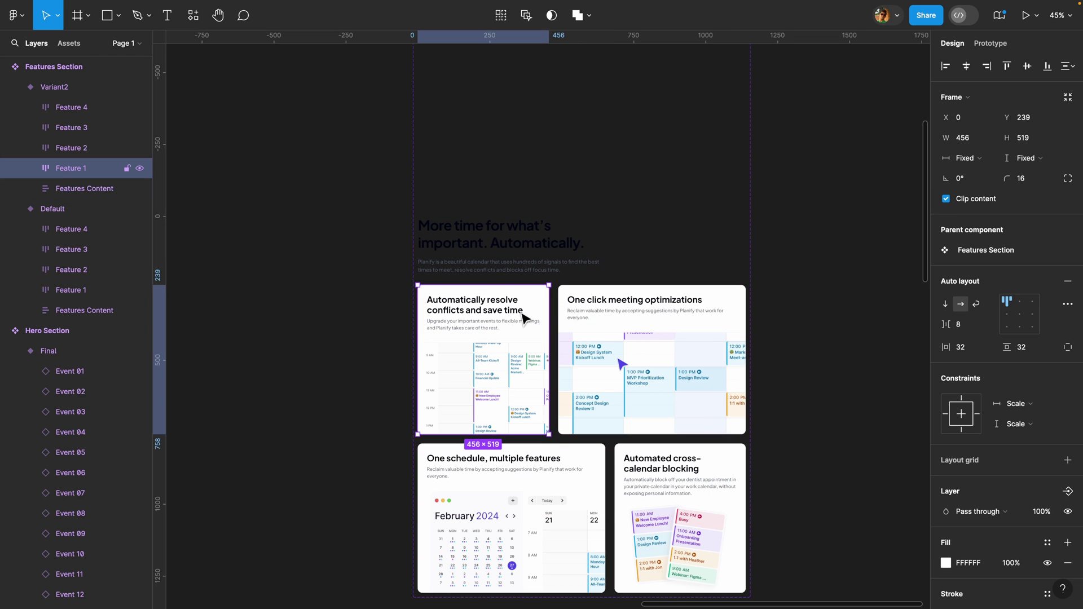
pyautogui.scroll(5, 594, 327)
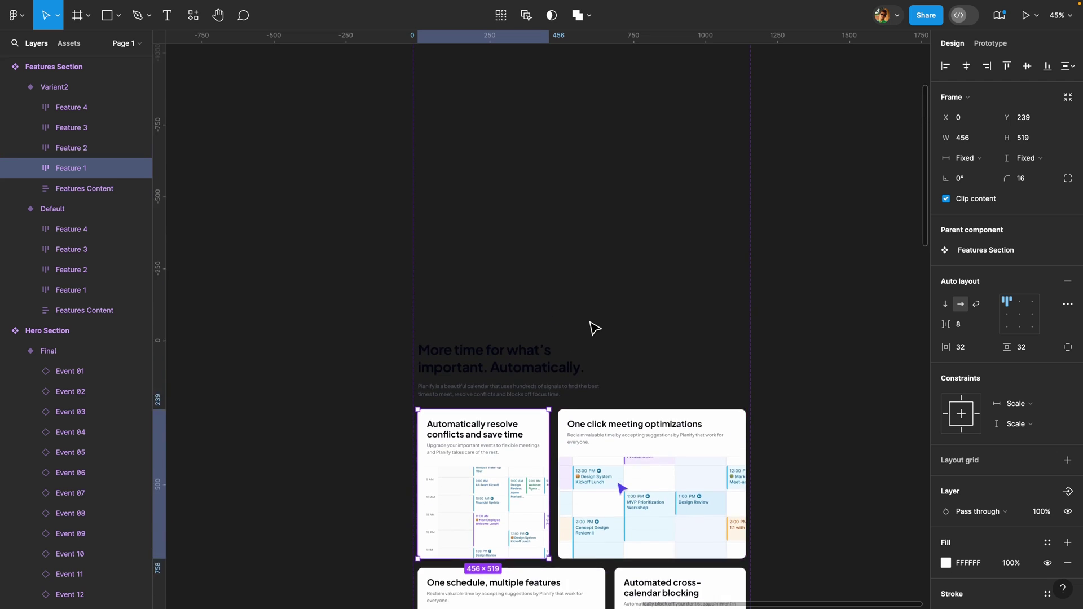
pyautogui.scroll(-5, 623, 422)
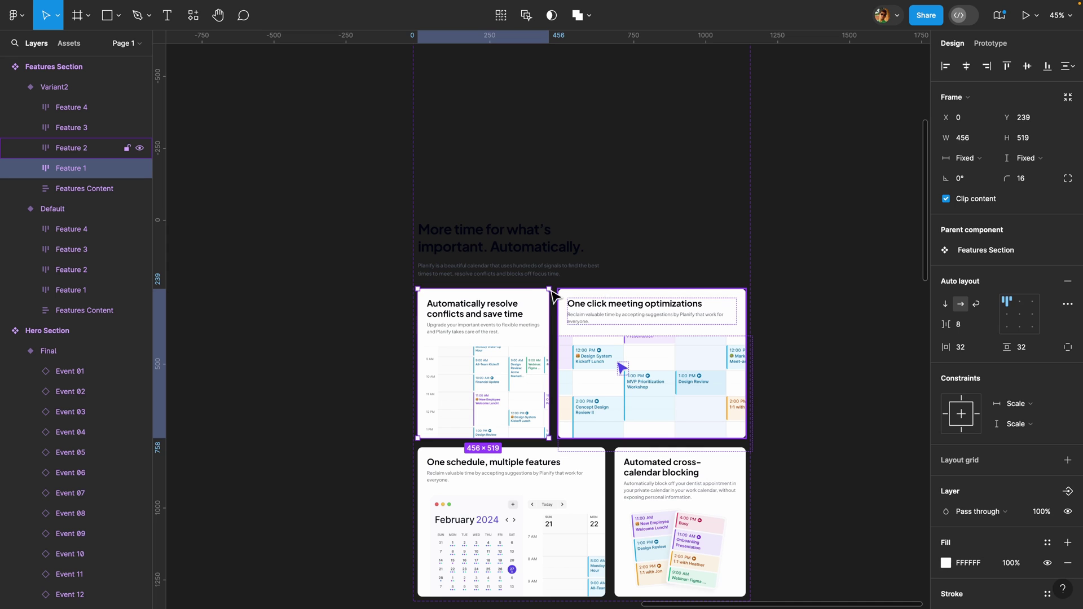
pyautogui.scroll(1, 555, 328)
pyautogui.click(666, 248)
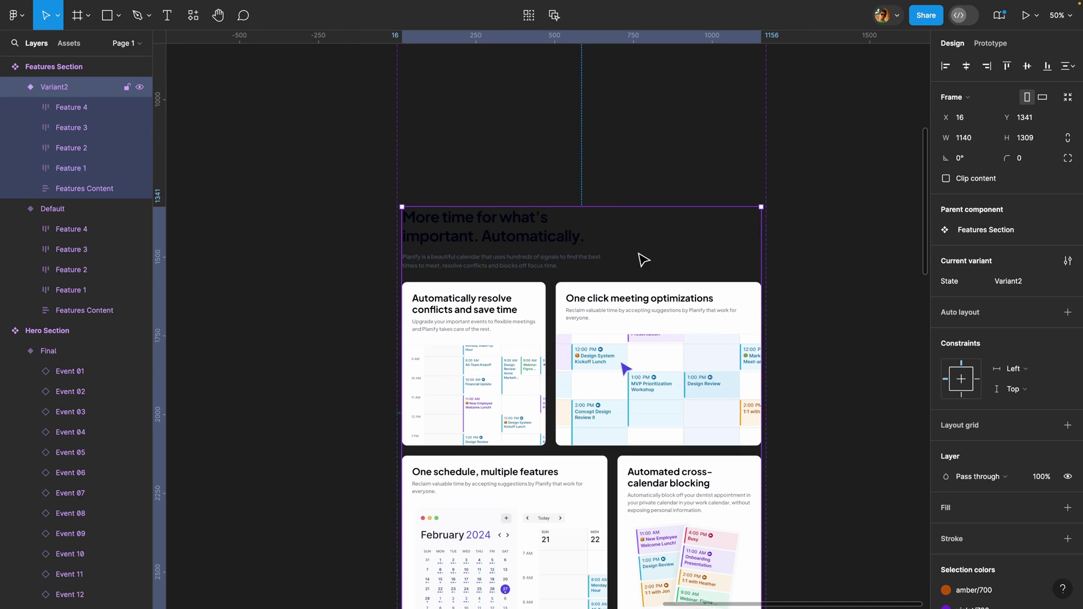
pyautogui.scroll(-4, 663, 301)
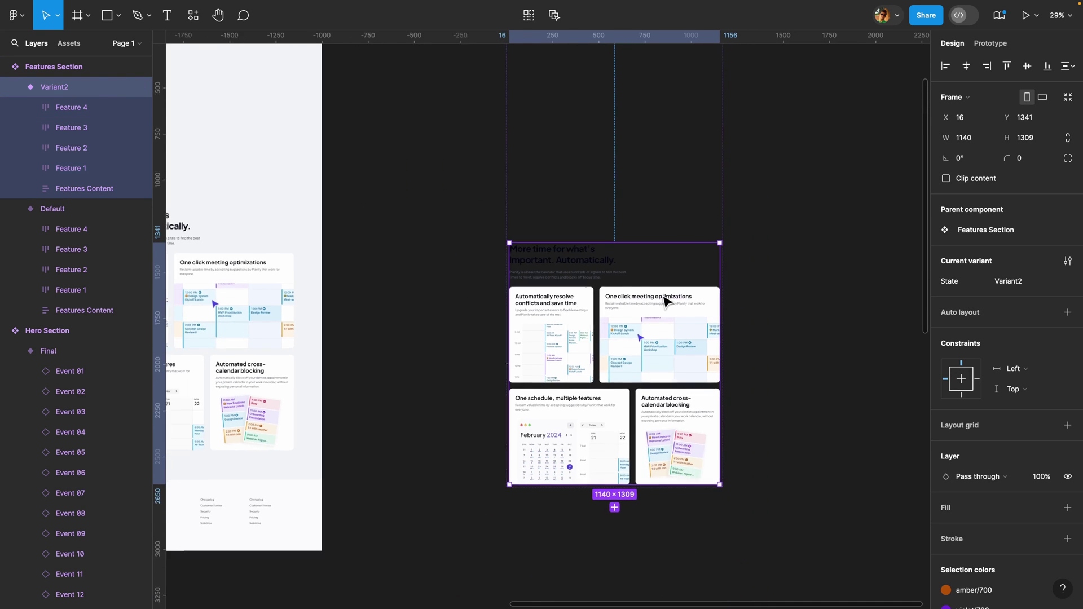
# - Duplicate Variant2 as a third variant and rename Variant2's State value to Load
pyautogui.hotkey('ctrl', 'd')
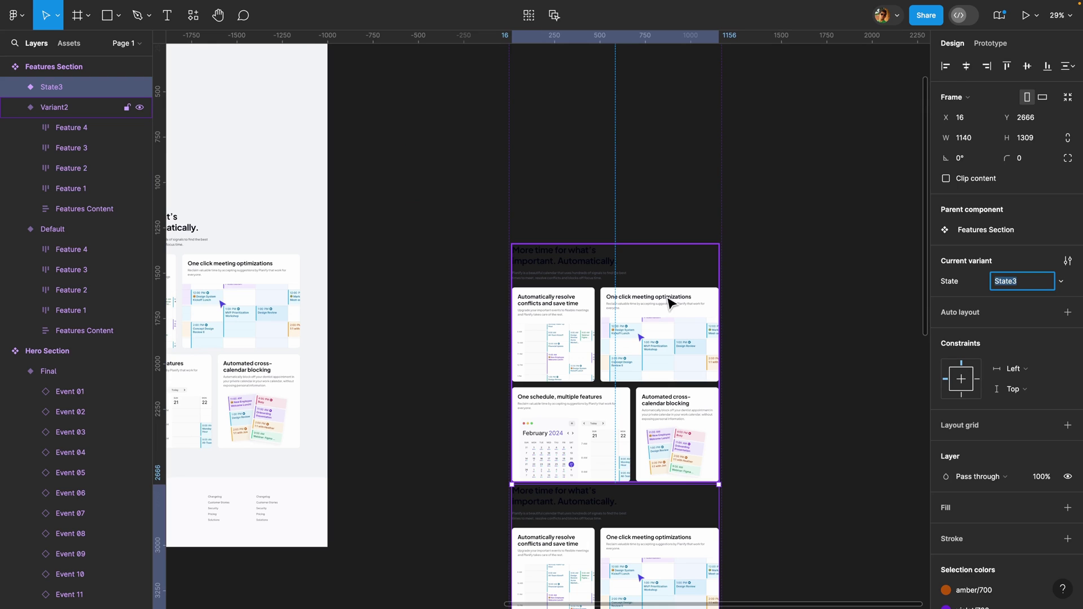
pyautogui.click(659, 294)
pyautogui.click(1026, 282)
pyautogui.write('L')
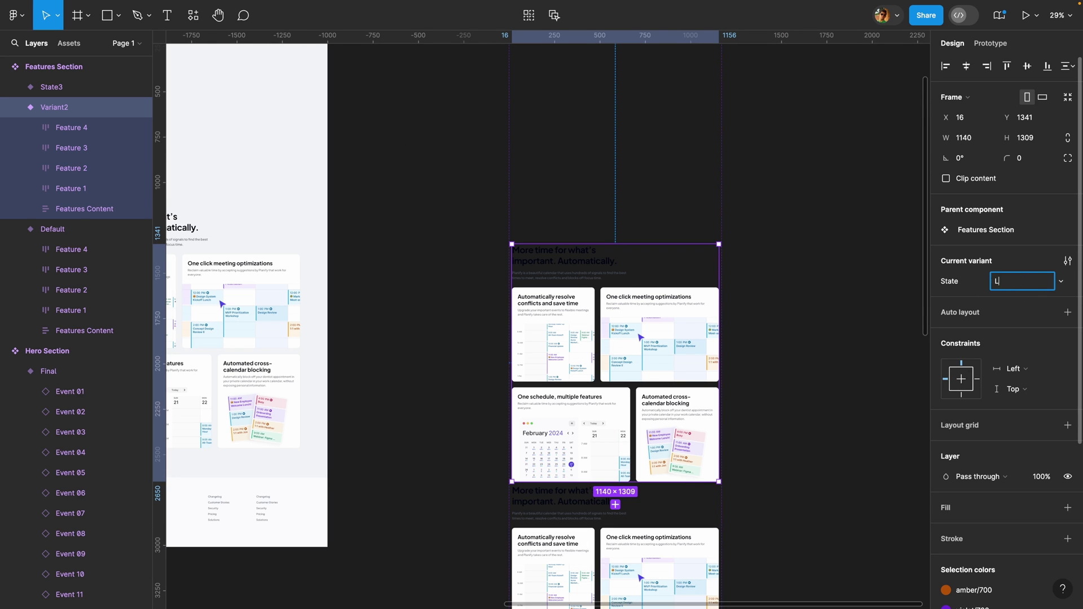
pyautogui.write('oad')
pyautogui.press('Return')
pyautogui.hotkey('shift', 'Tab')
# - Rename the State3 variant's State value to Final
pyautogui.click(1030, 283)
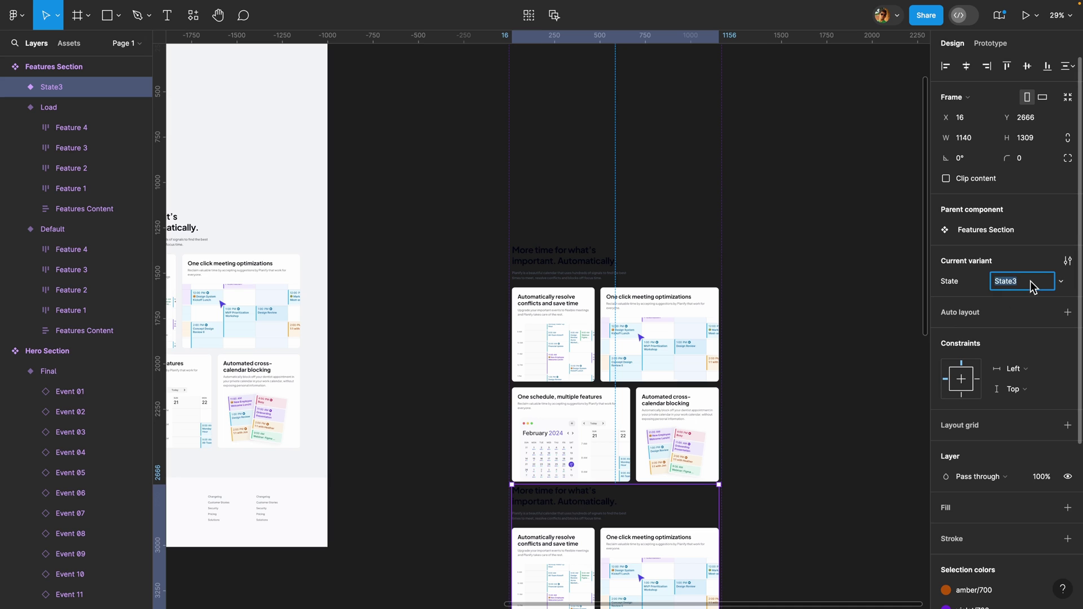
pyautogui.write('Final')
pyautogui.press('Return')
pyautogui.click(555, 327)
pyautogui.keyDown('ctrl'); pyautogui.scroll(3, 555, 322); pyautogui.keyUp('ctrl')
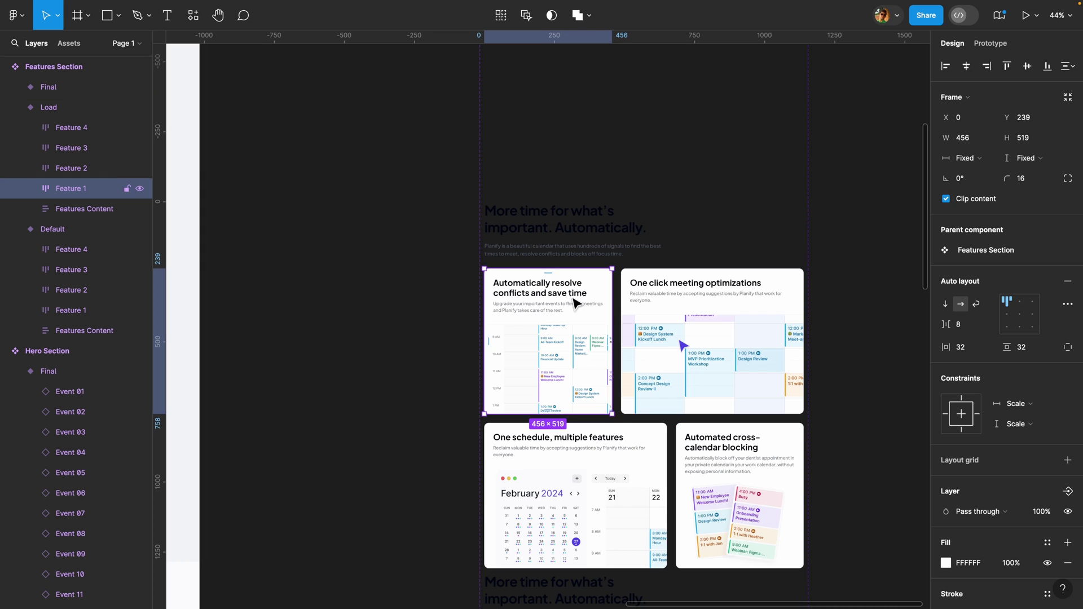
# - Tilt the four Load feature cards at slight alternating angles of about ±5°
pyautogui.scroll(3, 571, 313)
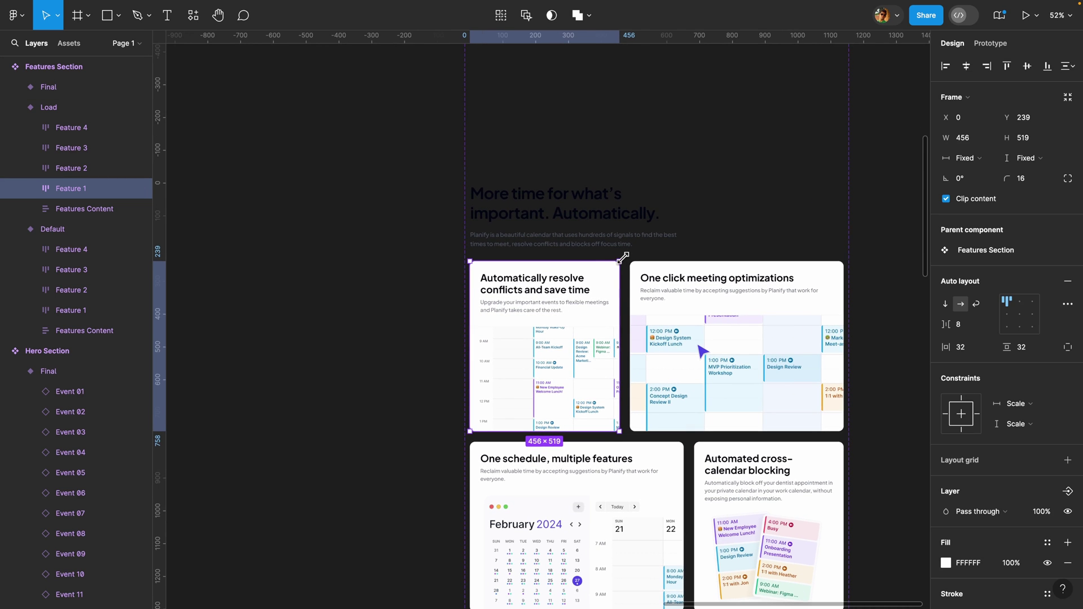
pyautogui.moveTo(622, 254); pyautogui.dragTo(619, 247)
pyautogui.moveTo(596, 299); pyautogui.dragTo(588, 298)
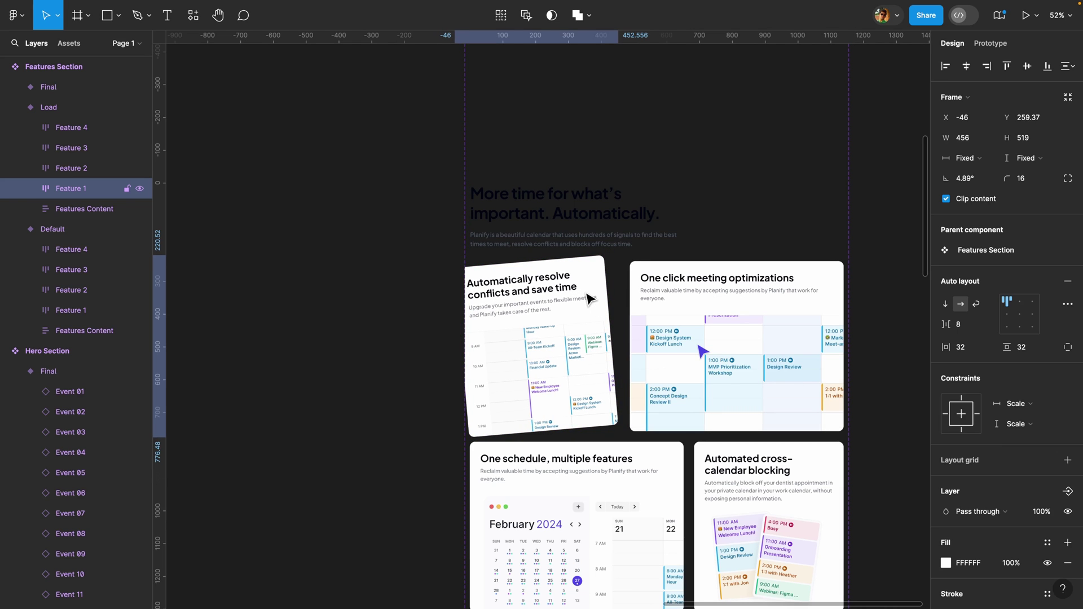
pyautogui.click(645, 310)
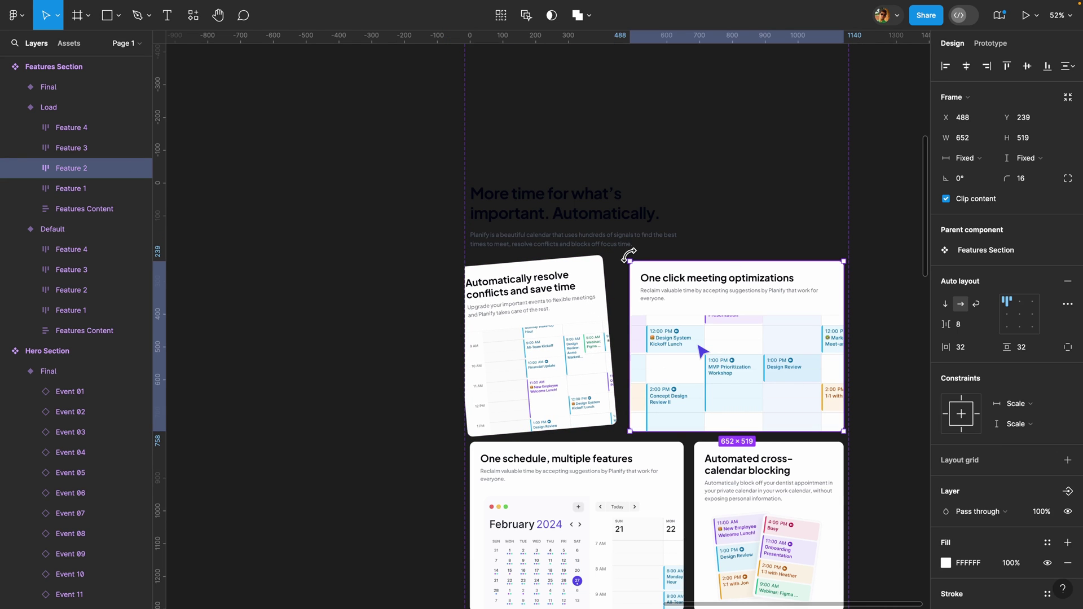
pyautogui.moveTo(628, 256); pyautogui.dragTo(685, 288)
pyautogui.scroll(-5, 574, 447)
pyautogui.click(666, 316)
pyautogui.moveTo(646, 341); pyautogui.dragTo(633, 342)
pyautogui.click(731, 336)
pyautogui.moveTo(849, 300); pyautogui.dragTo(841, 317)
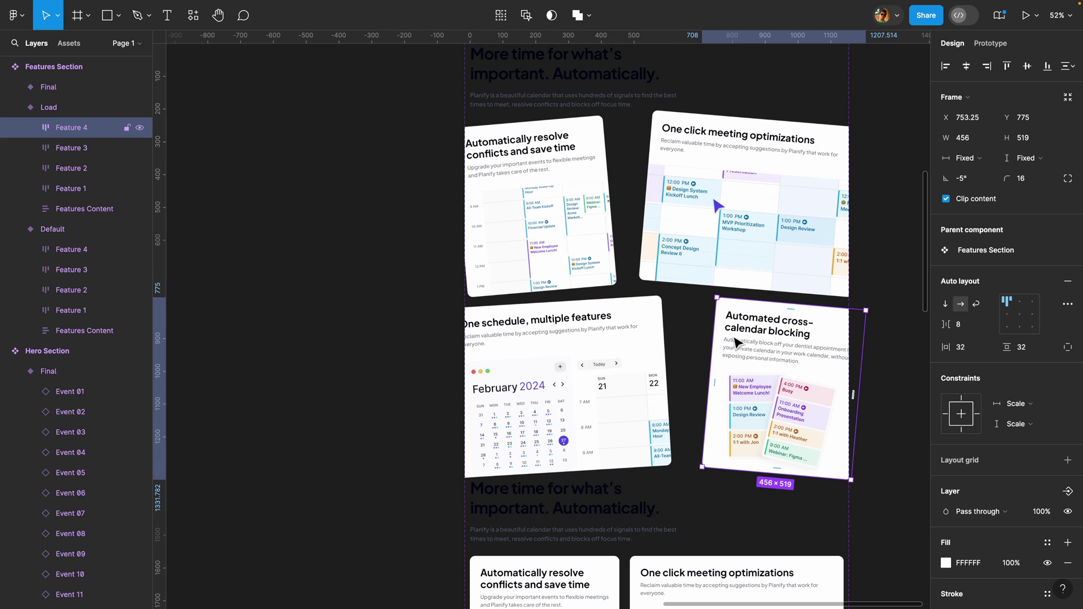
# - Select all four Load feature cards and set their opacity to 0%
pyautogui.keyDown('shift'); pyautogui.click(659, 195); pyautogui.keyUp('shift')
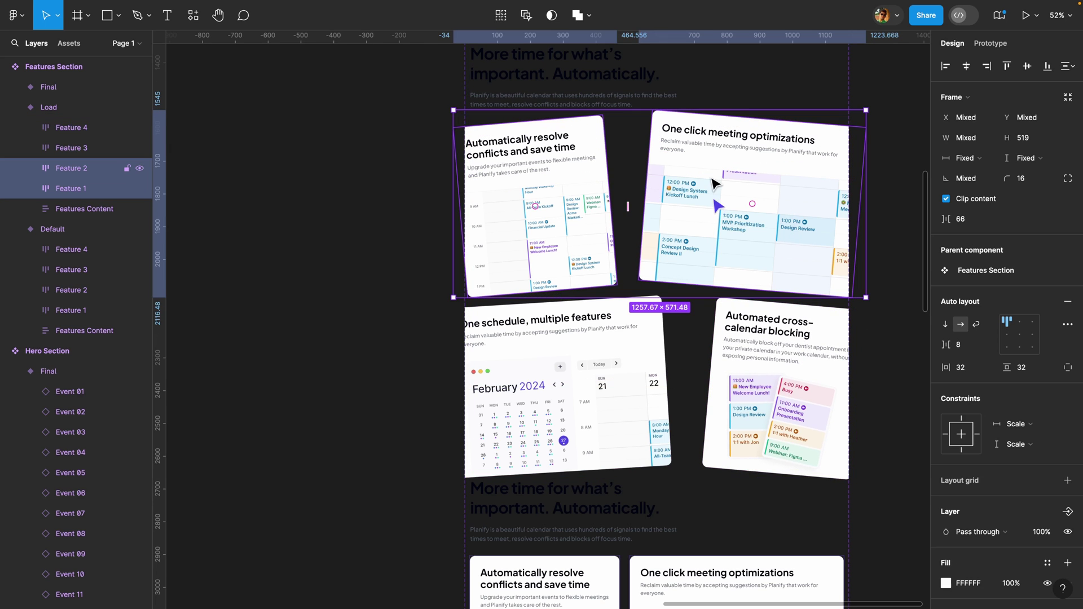
pyautogui.keyDown('shift'); pyautogui.click(603, 362); pyautogui.keyUp('shift')
pyautogui.keyDown('shift'); pyautogui.click(750, 356); pyautogui.keyUp('shift')
pyautogui.click(1045, 516)
pyautogui.write('0')
pyautogui.press('Return')
# - Connect the Default features variant to the Load variant as a prototype interaction
pyautogui.click(387, 368)
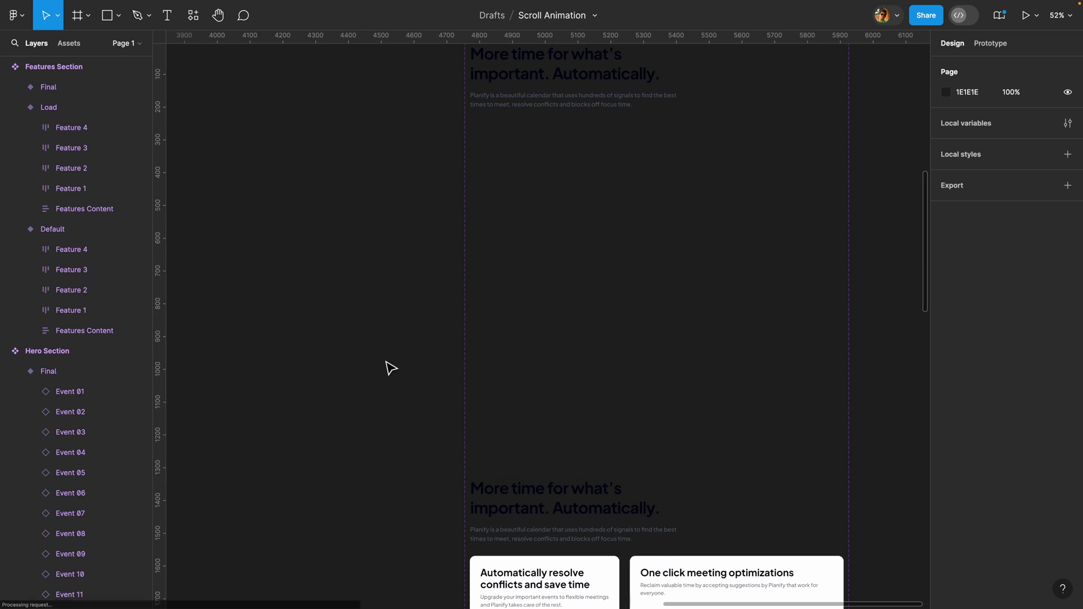
pyautogui.scroll(-3, 390, 367)
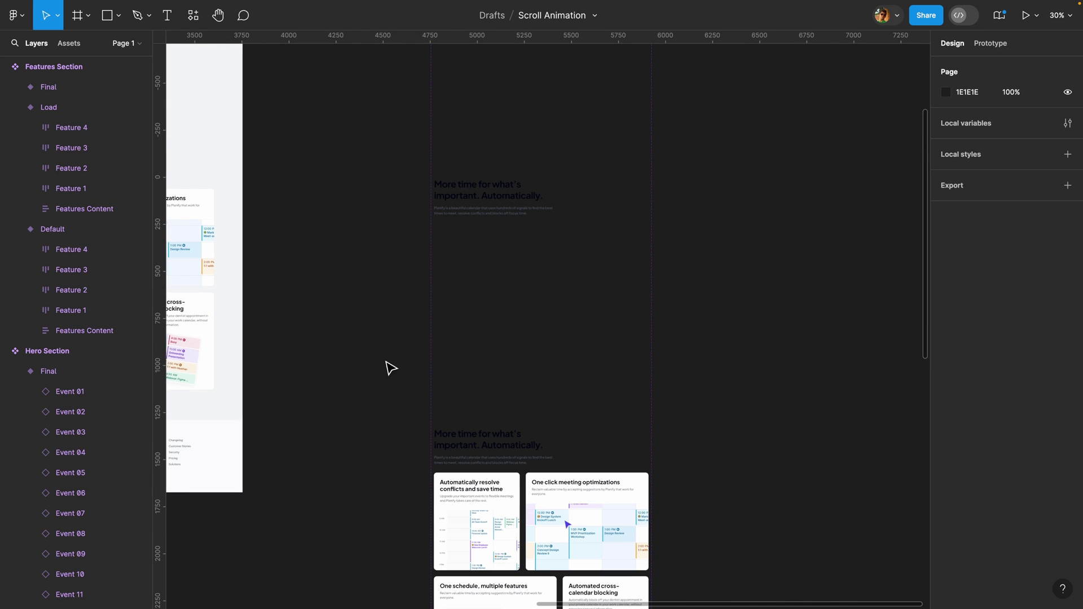
pyautogui.scroll(3, 391, 368)
pyautogui.click(496, 261)
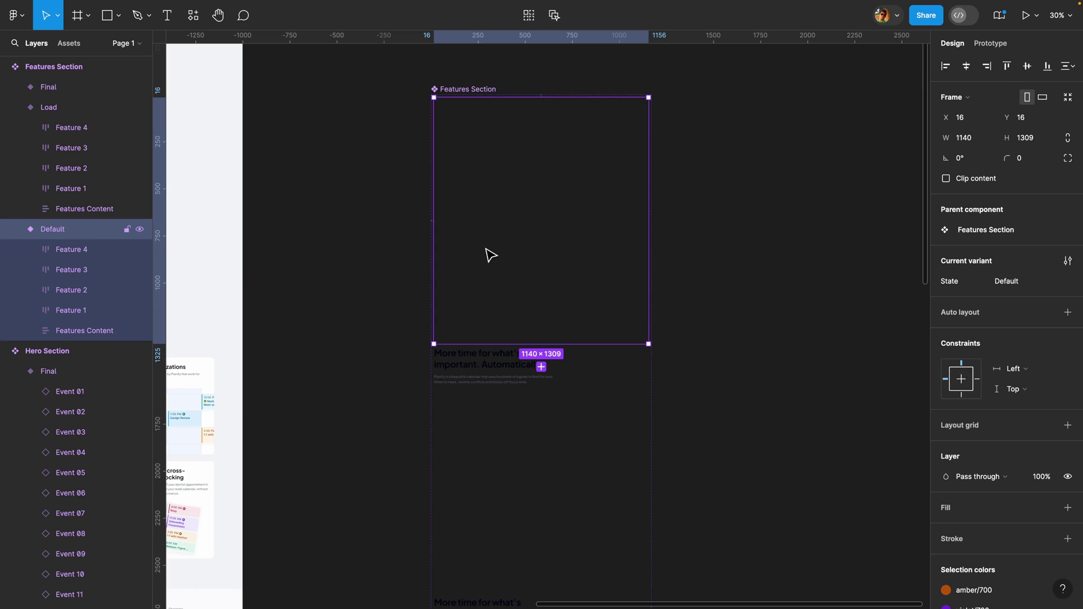
pyautogui.click(993, 43)
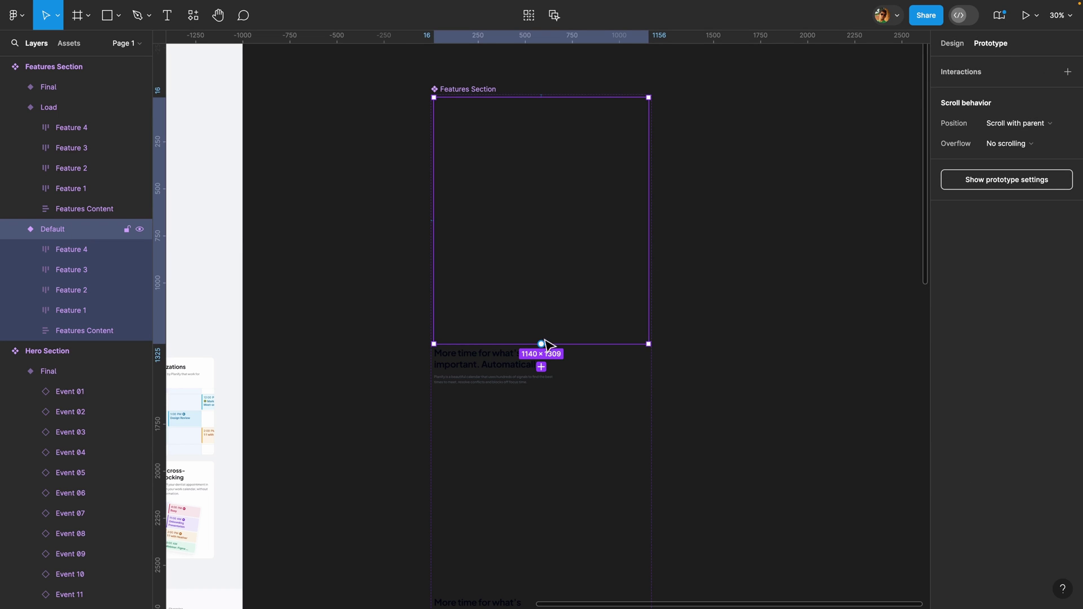
pyautogui.moveTo(540, 344); pyautogui.dragTo(541, 374)
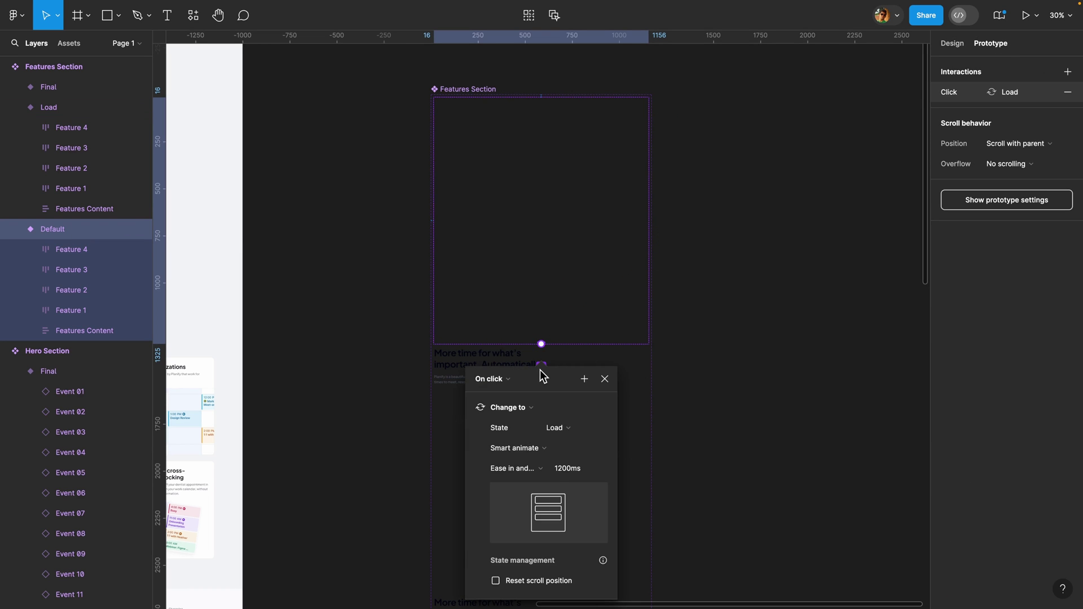
# - Set the interaction trigger to Mouse enter with an 800ms Smart animate duration
pyautogui.click(509, 375)
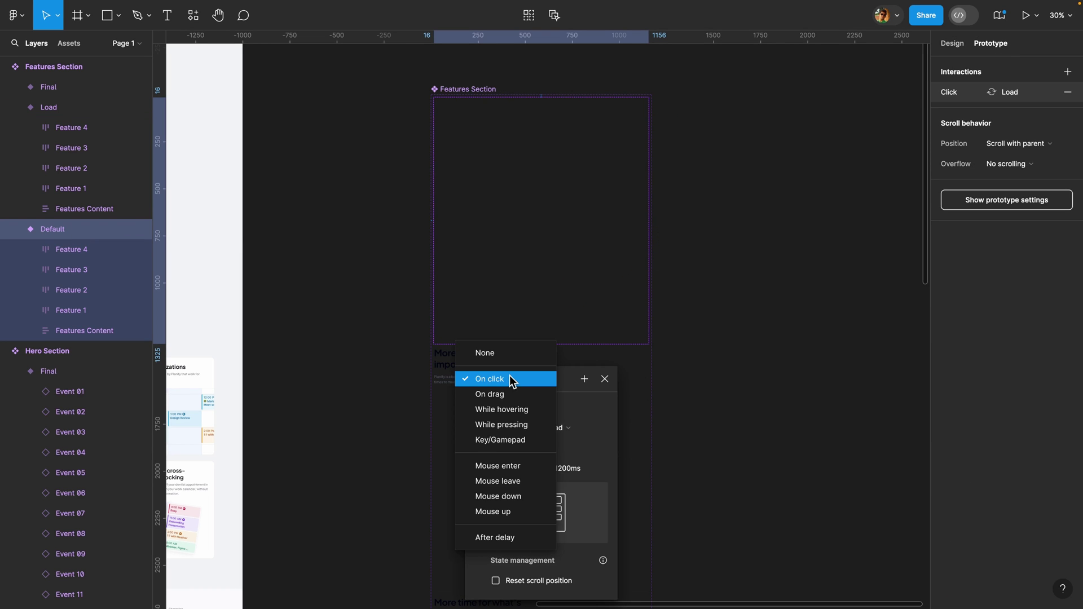
pyautogui.click(495, 471)
pyautogui.hscroll(-10, 321, 401)
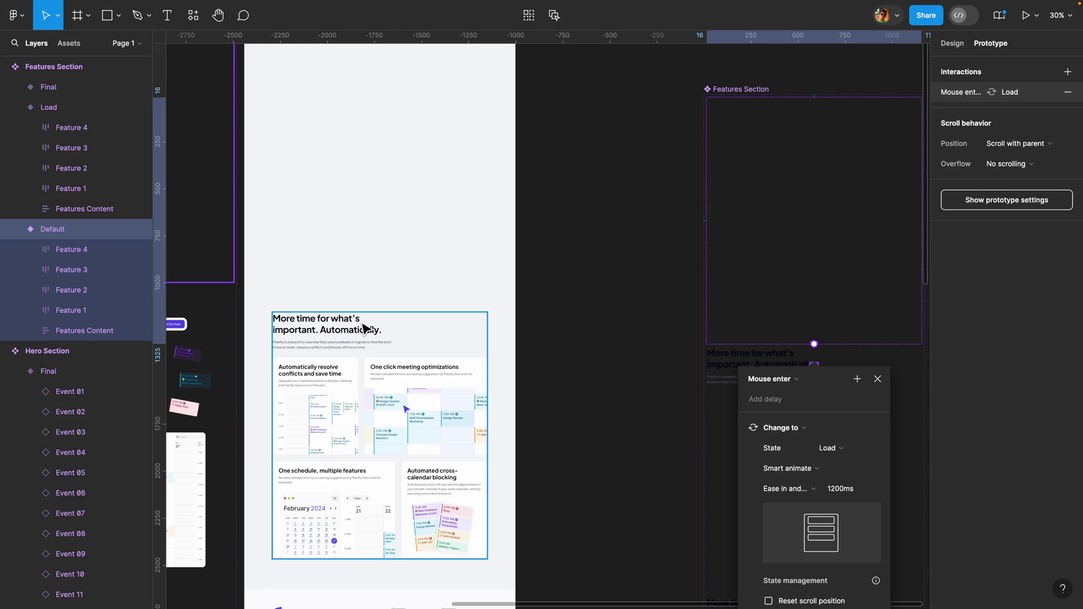
pyautogui.hscroll(10, 653, 326)
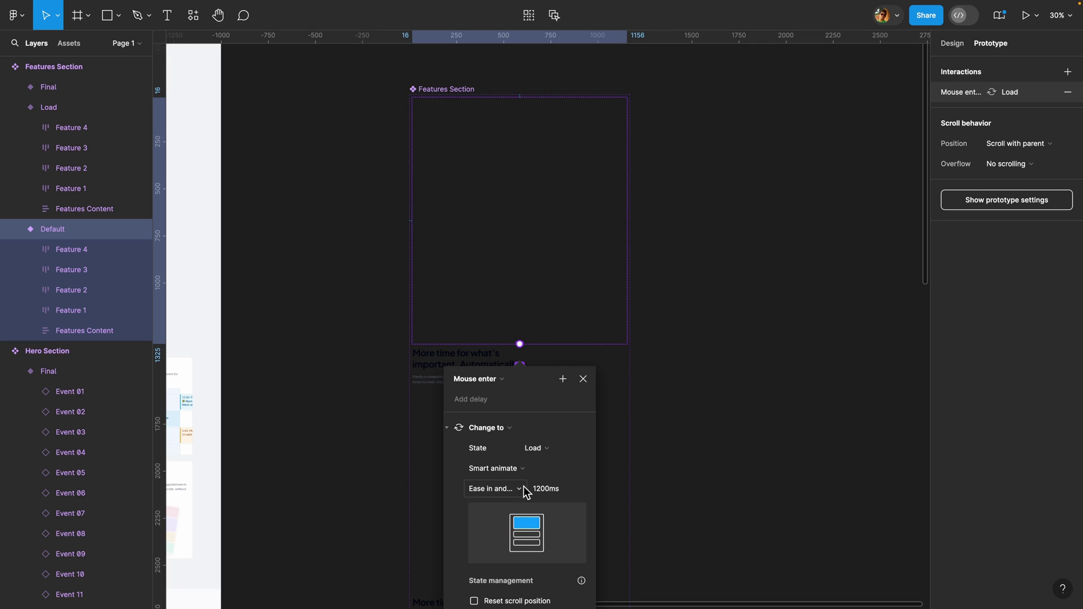
pyautogui.write('800')
pyautogui.press('Return')
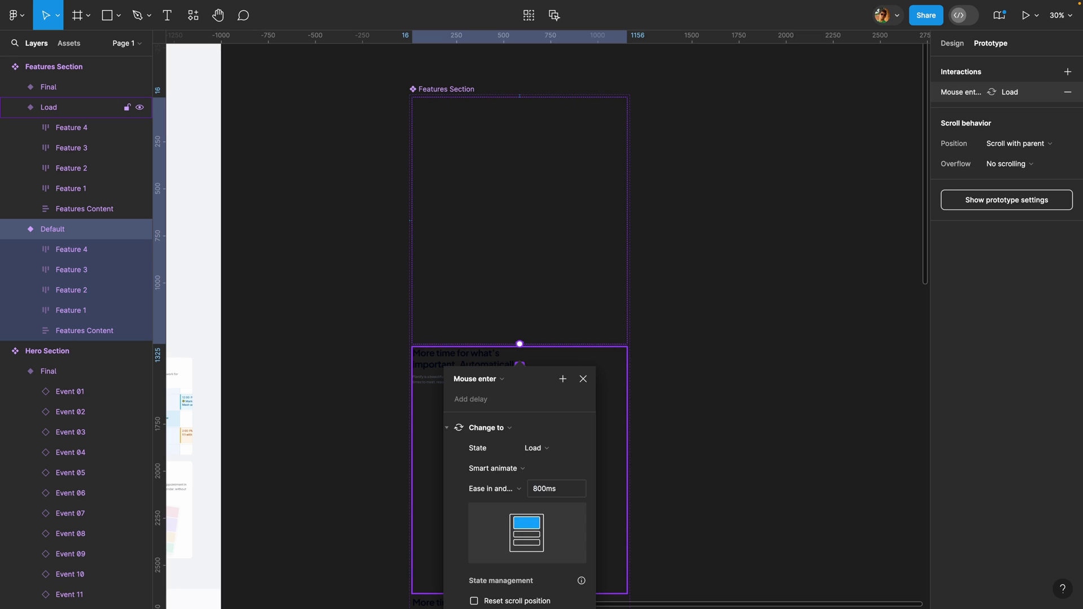
pyautogui.click(583, 378)
# - Add an After delay interaction from Load to Final, keeping the 800ms delay with Smart animate
pyautogui.scroll(-4, 584, 396)
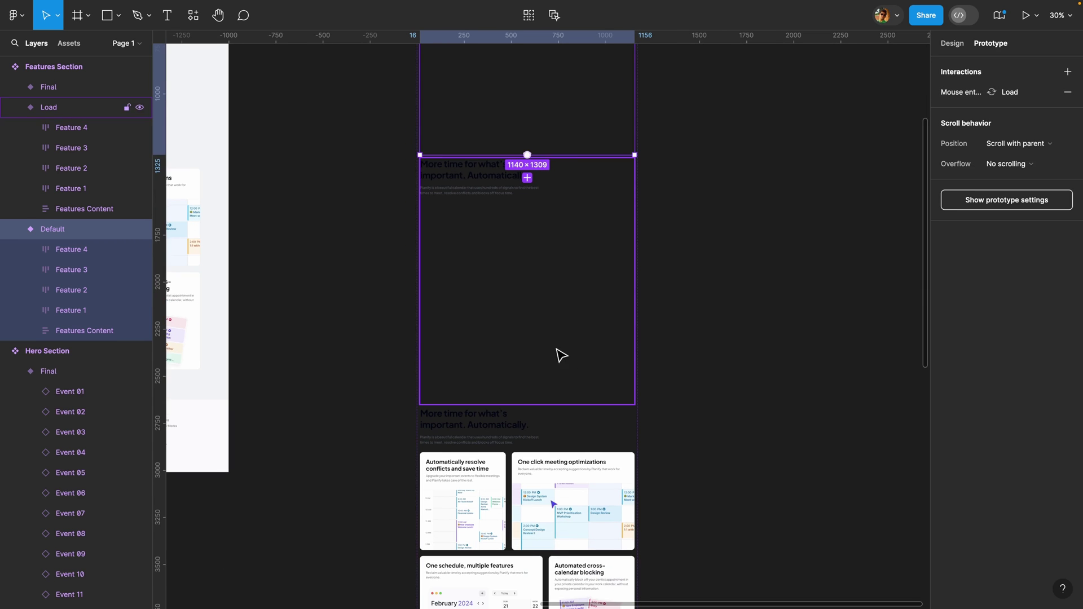
pyautogui.click(519, 398)
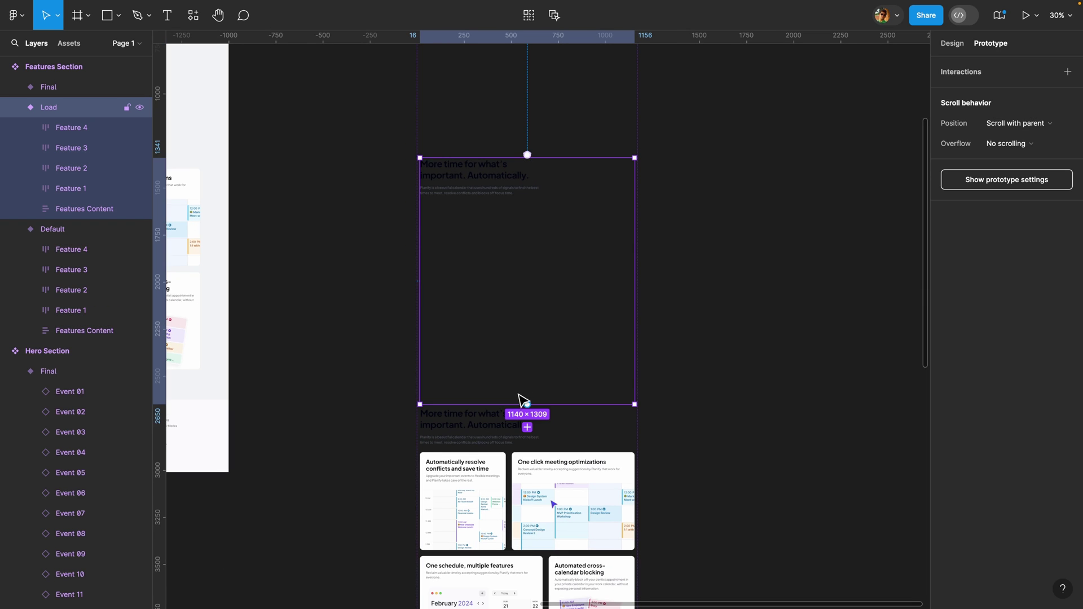
pyautogui.click(527, 427)
pyautogui.moveTo(541, 444); pyautogui.dragTo(775, 250)
pyautogui.click(703, 249)
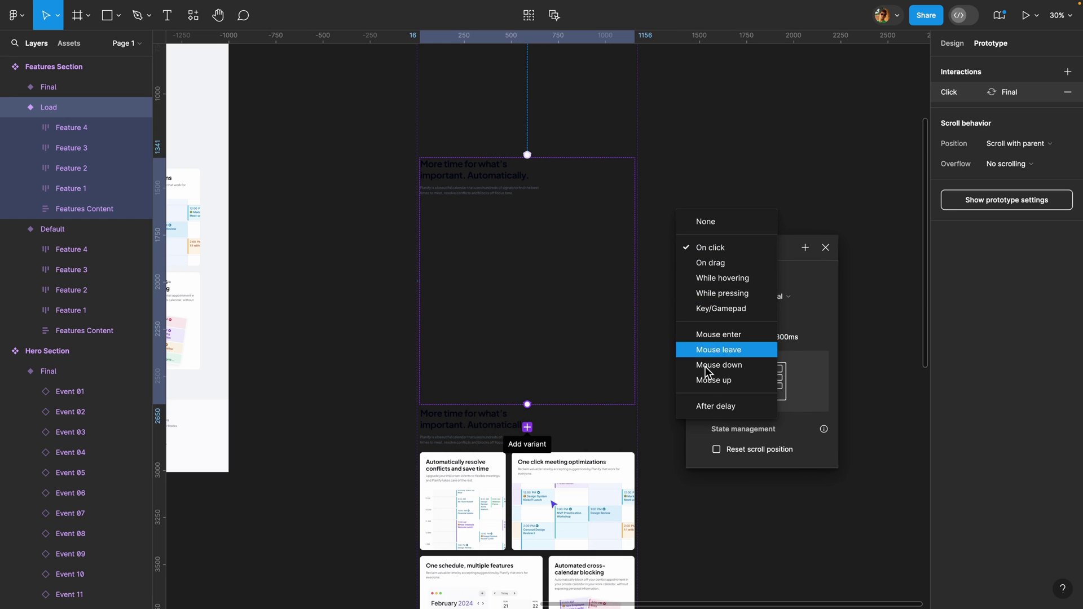
pyautogui.click(708, 406)
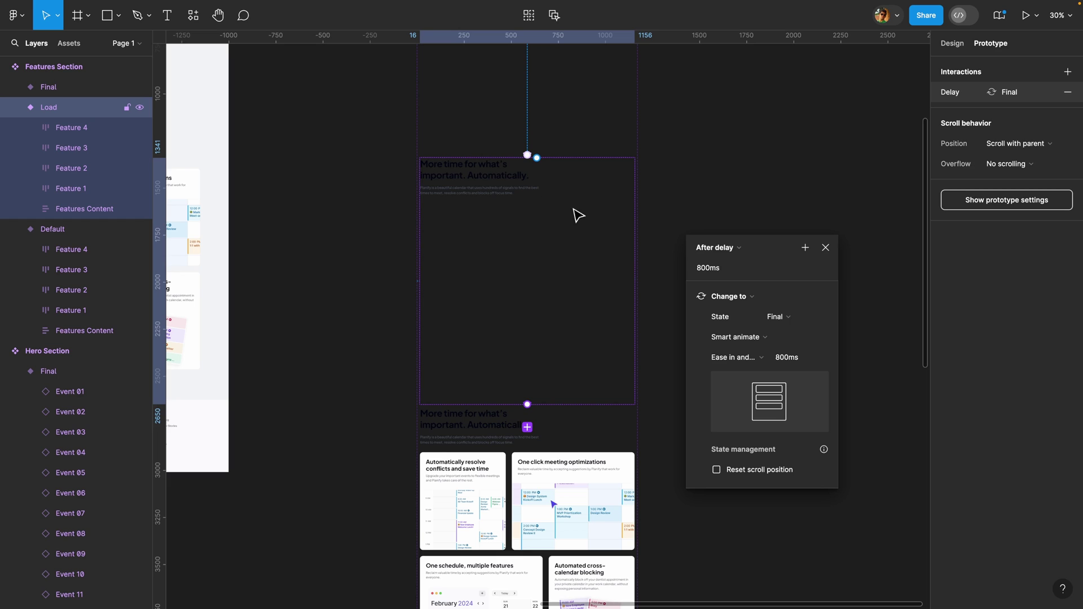
pyautogui.click(709, 271)
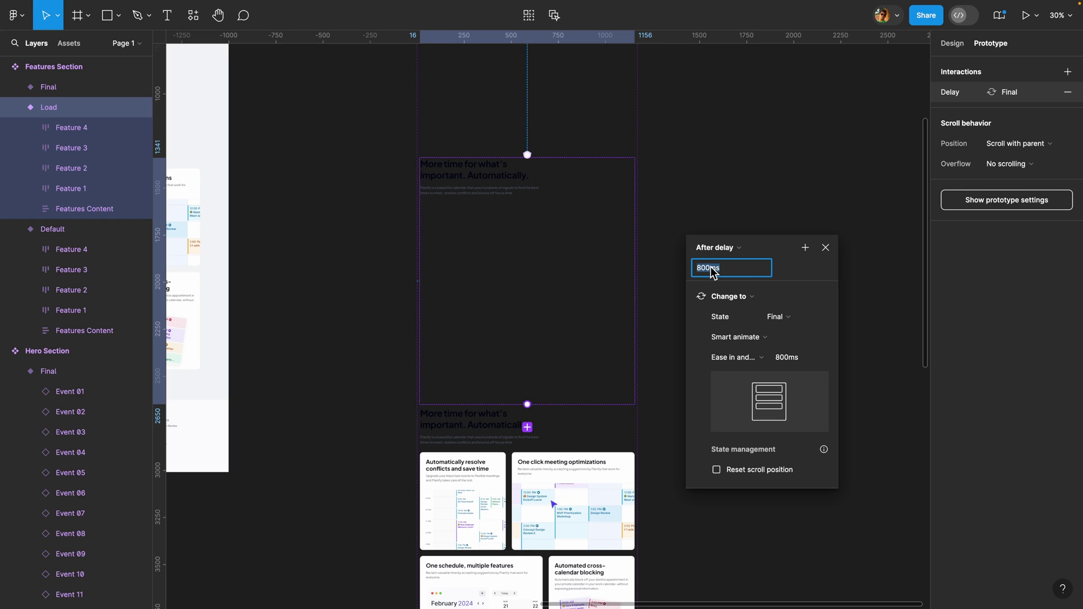
pyautogui.click(790, 272)
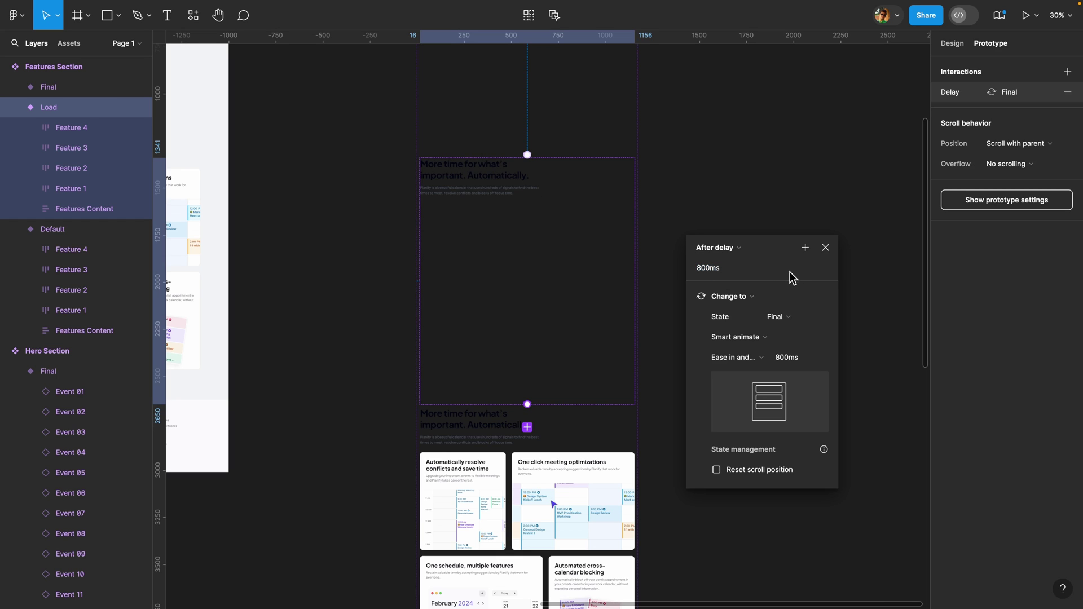
pyautogui.write('1')
pyautogui.click(826, 247)
pyautogui.scroll(-5, 748, 338)
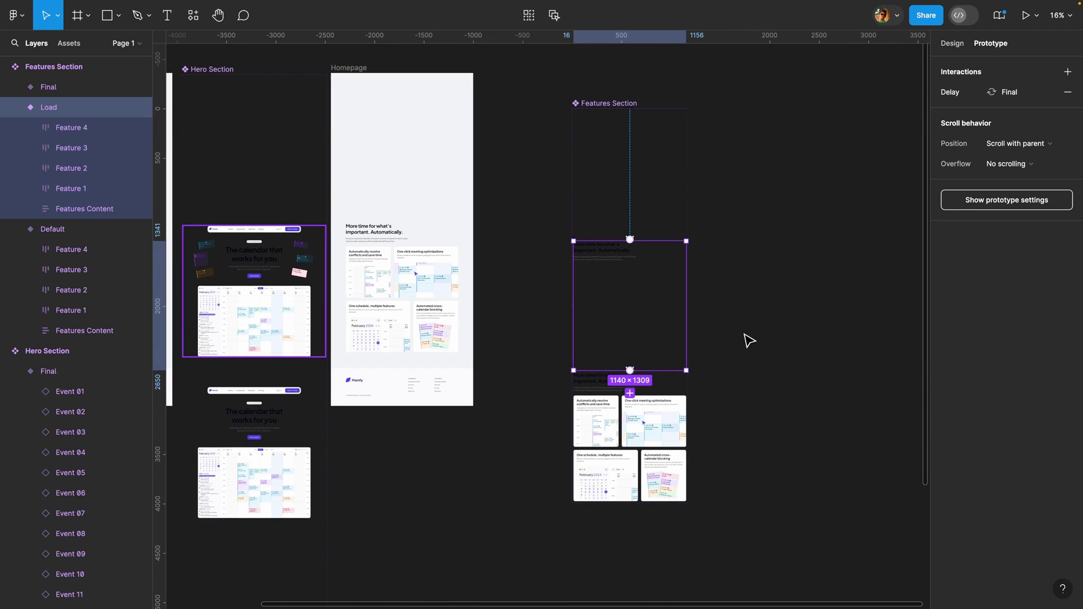
# - Delete the old Features Section from the Homepage frame
pyautogui.scroll(4, 748, 341)
pyautogui.hscroll(-4, 749, 341)
pyautogui.click(382, 250)
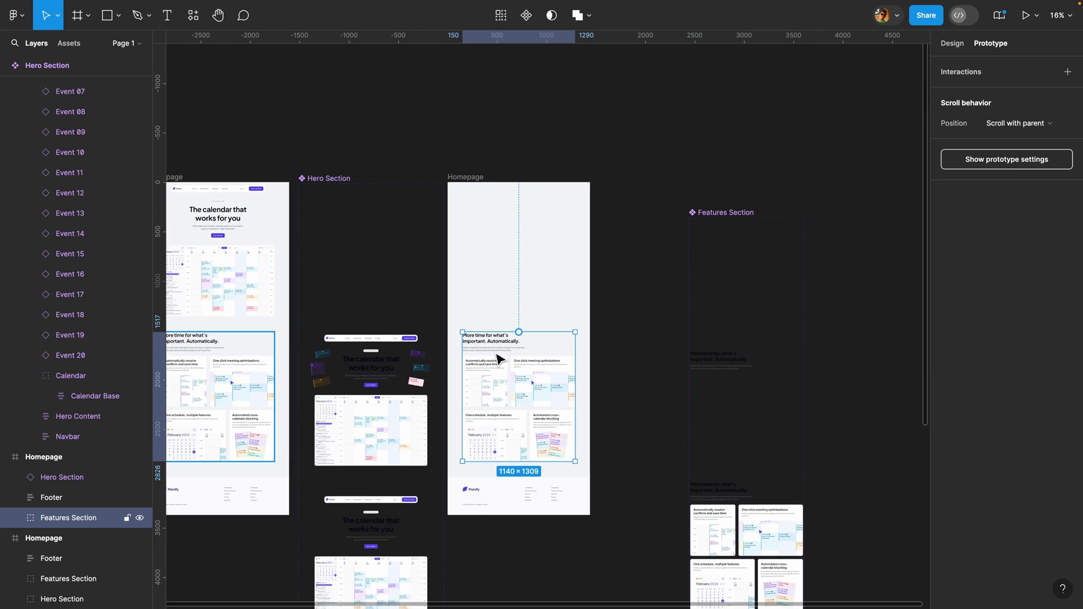
pyautogui.press('Delete')
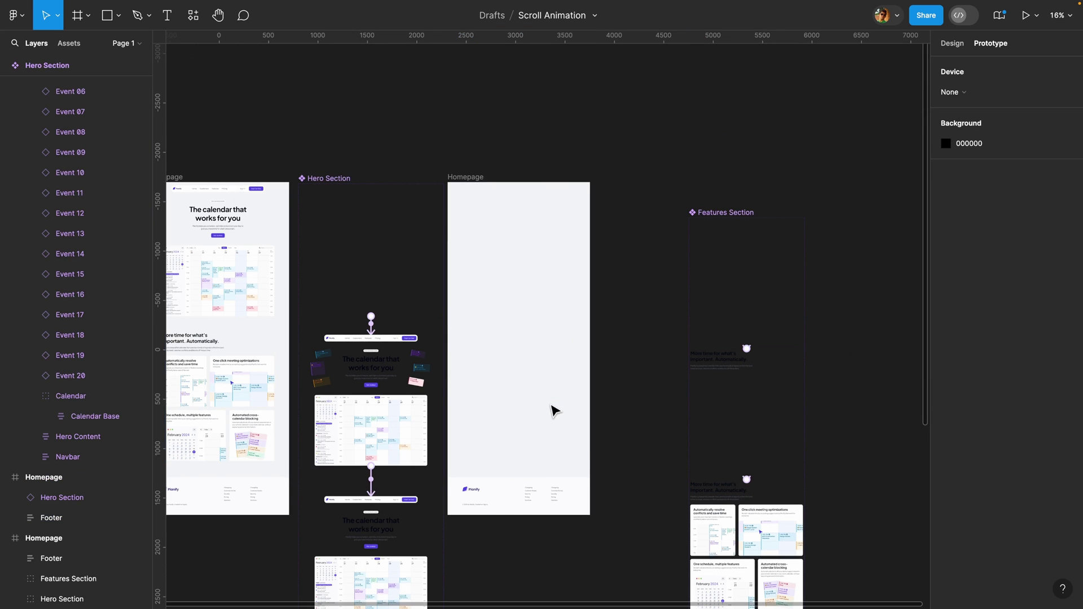
# - Place a centred Features Section instance at X 150, Y 1517 and start the prototype preview
pyautogui.click(68, 44)
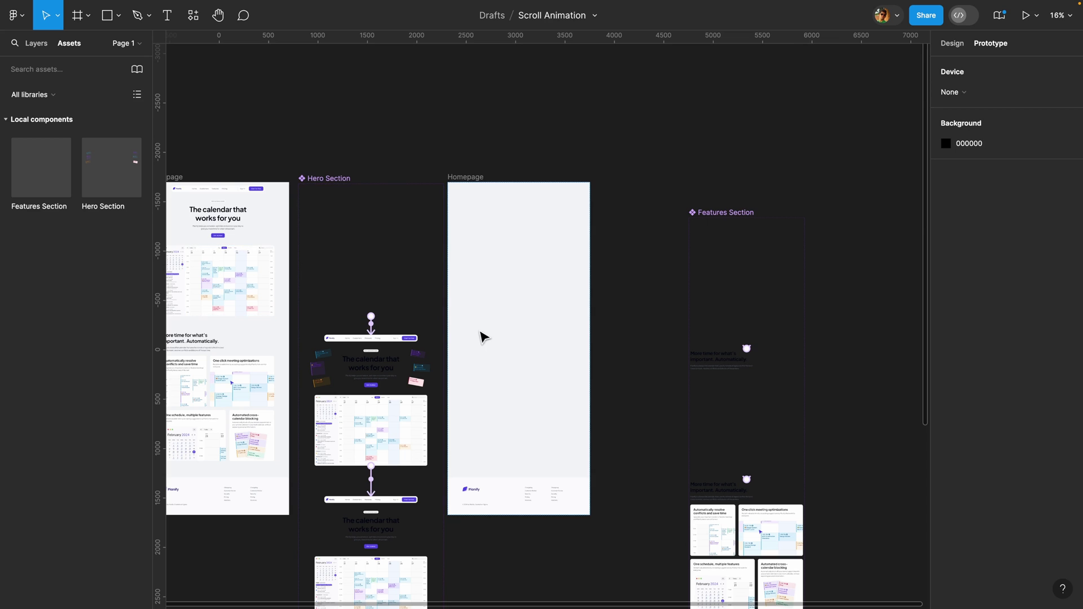
pyautogui.click(504, 337)
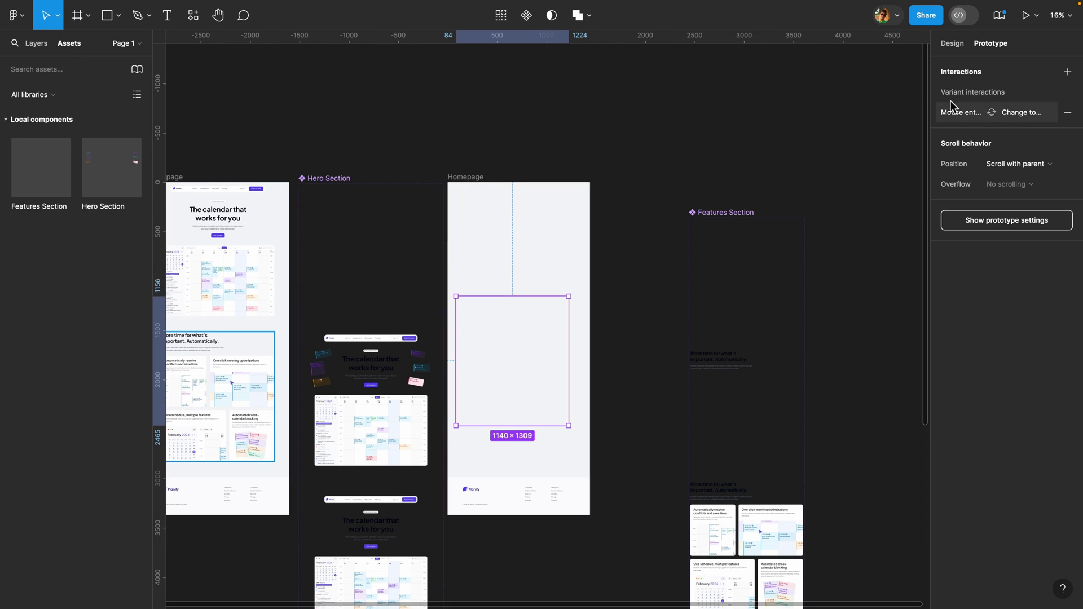
pyautogui.click(960, 45)
pyautogui.click(967, 67)
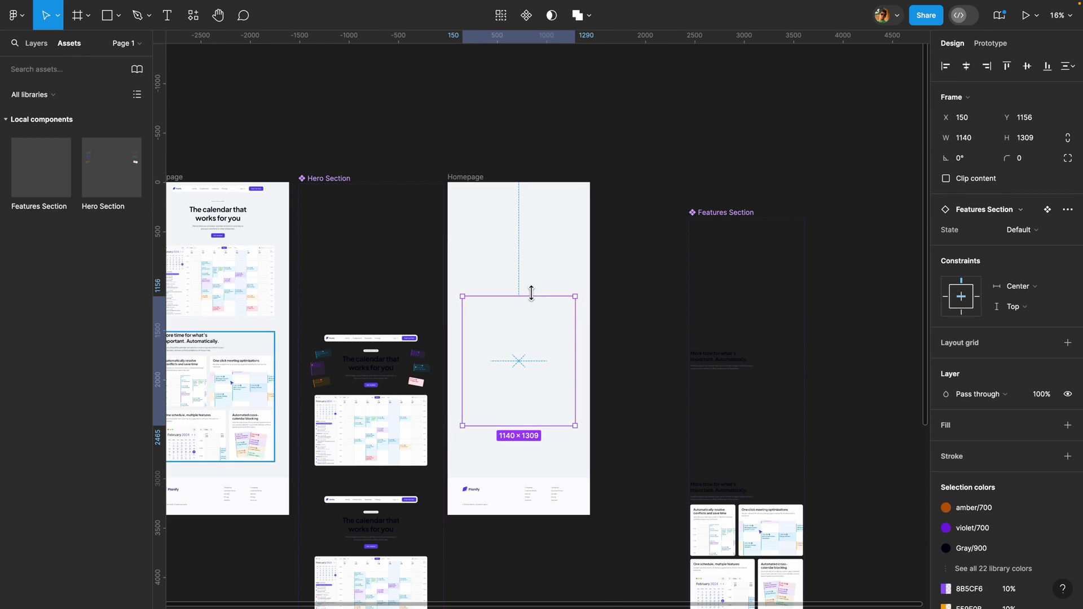
pyautogui.scroll(3, 549, 332)
pyautogui.moveTo(514, 450); pyautogui.dragTo(513, 421)
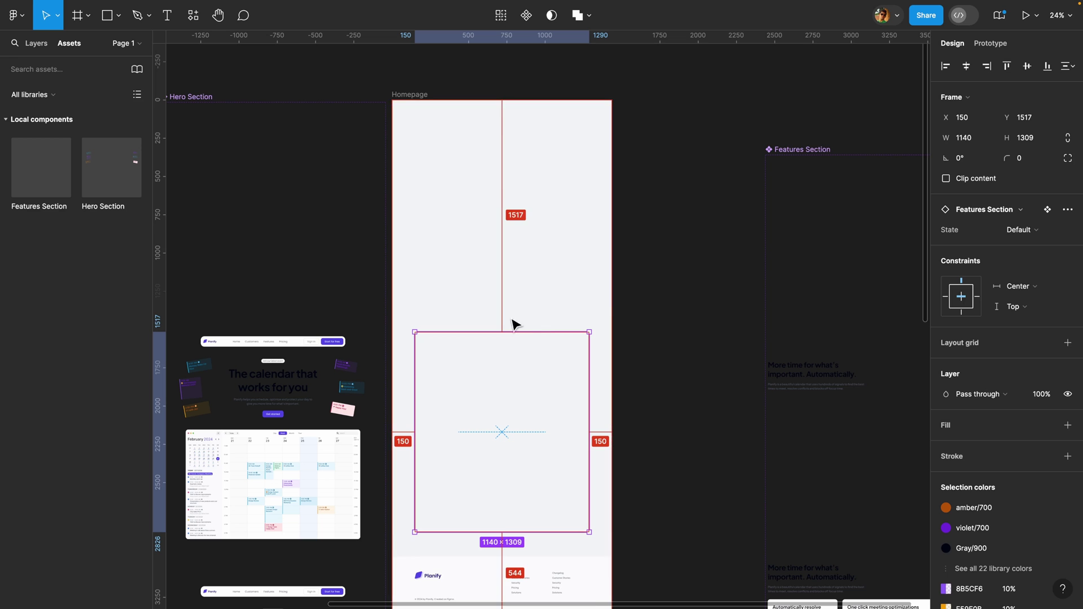
pyautogui.click(540, 298)
pyautogui.click(1026, 15)
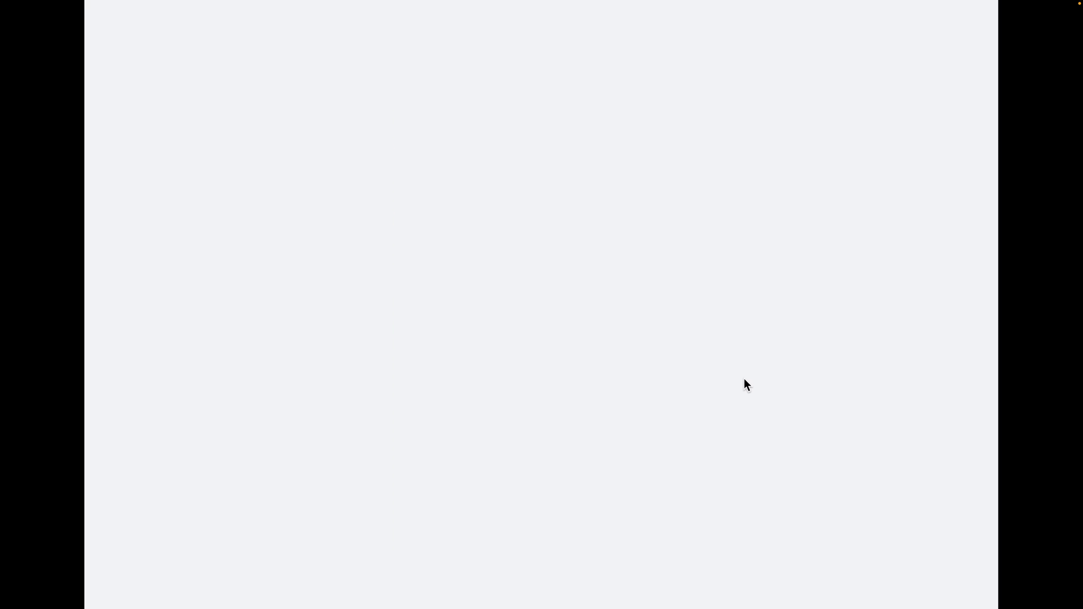